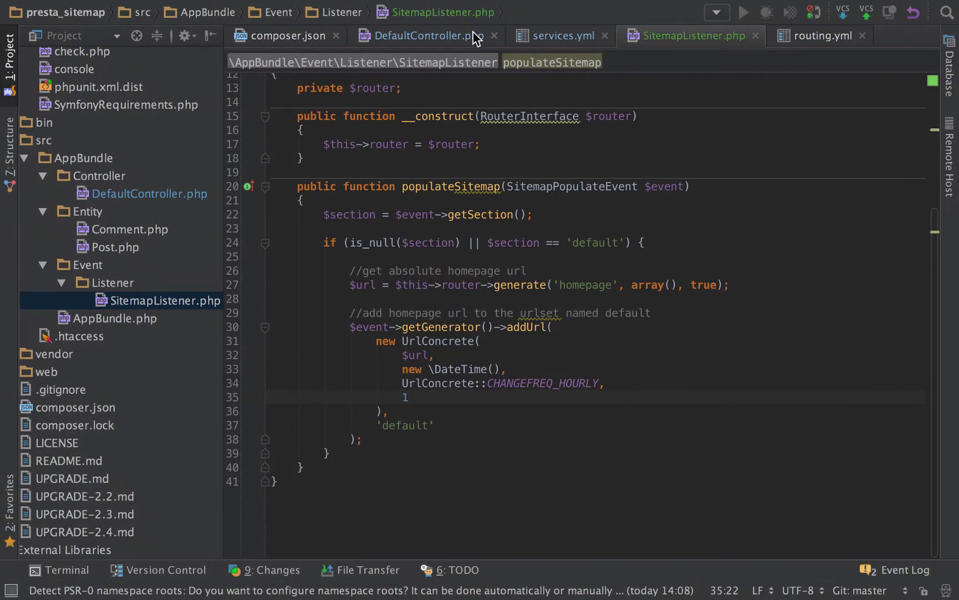
click(456, 42)
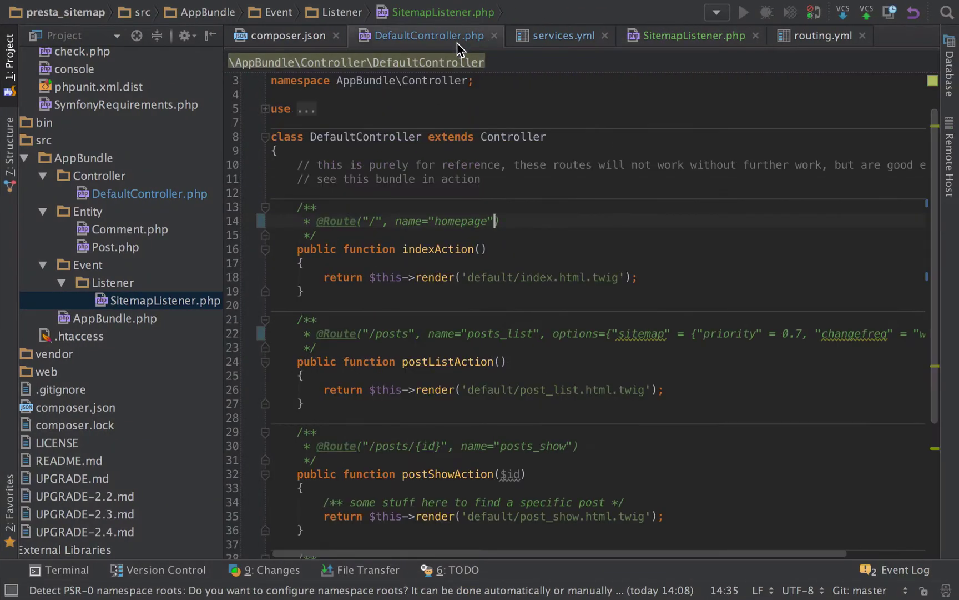
text(, options={"sitemap" = true})
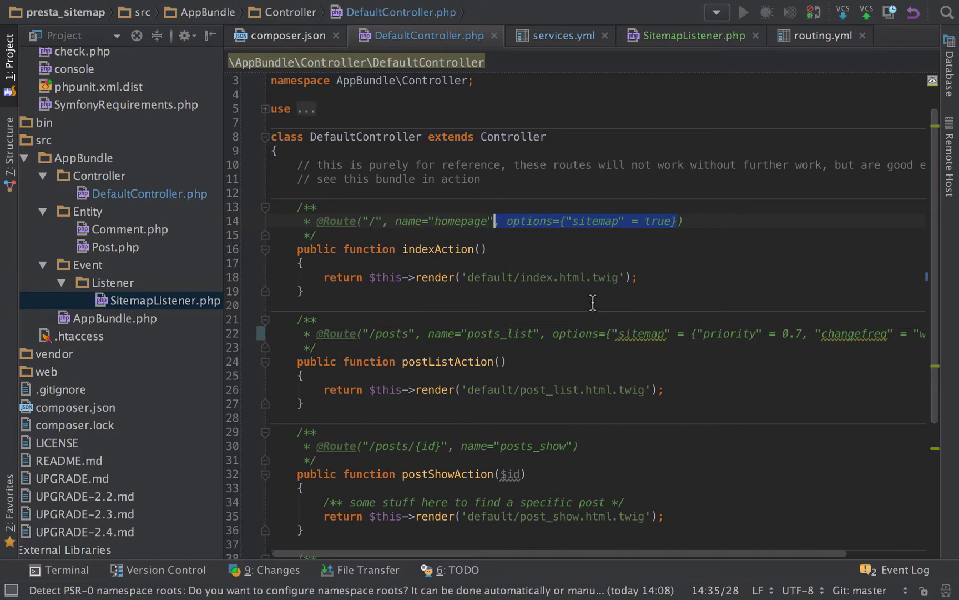
key(Escape)
scroll(532, 287, down, 5)
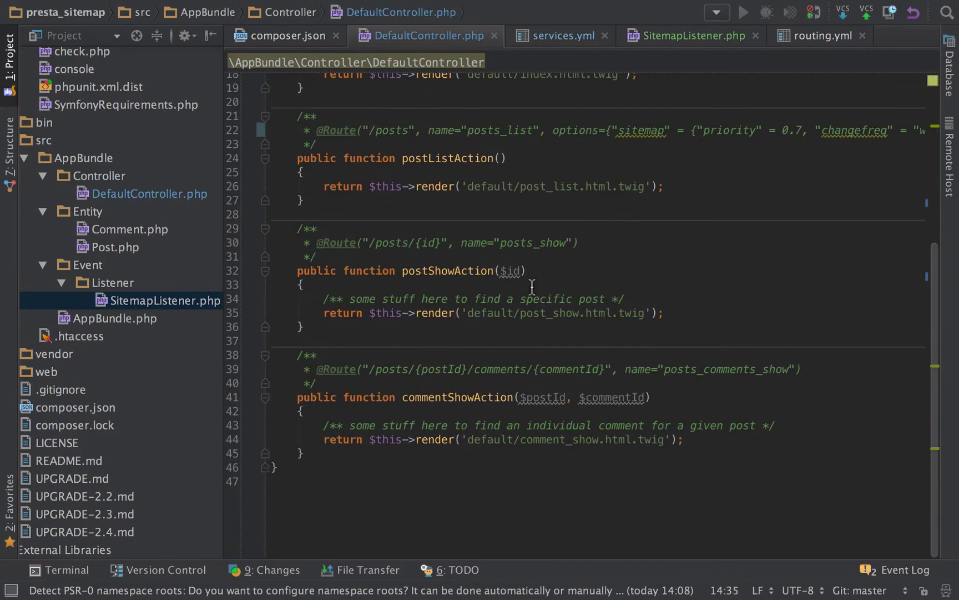
Step: Try the sitemap option on the posts_show route, then undo it
click(571, 240)
text(, options={"sitemap" = true})
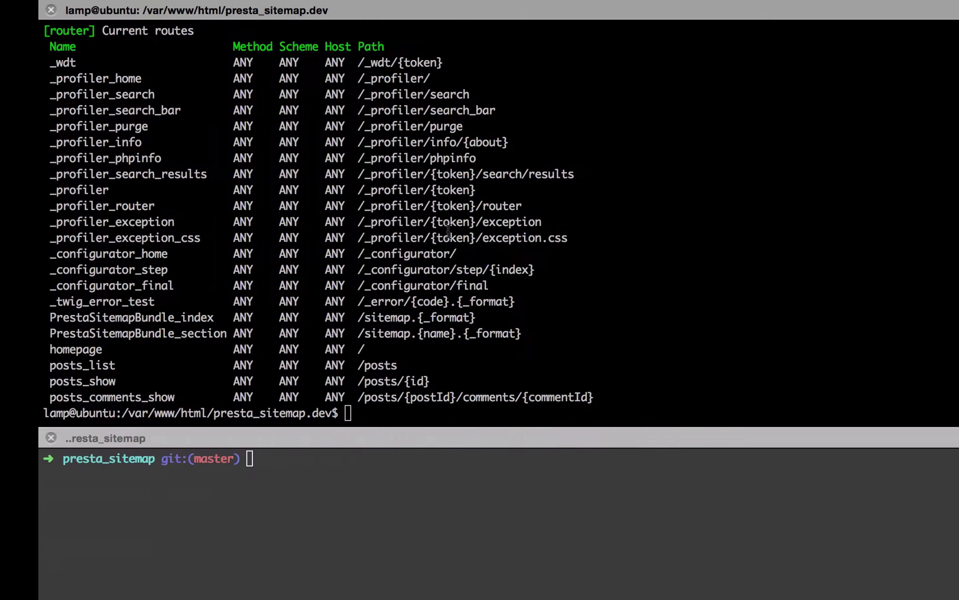
key(ctrl+z)
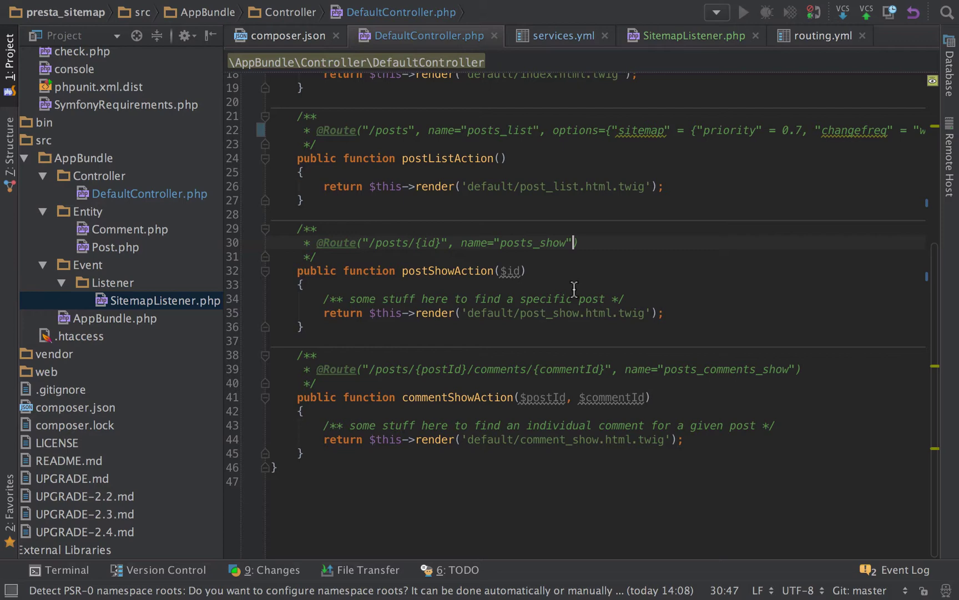
click(660, 37)
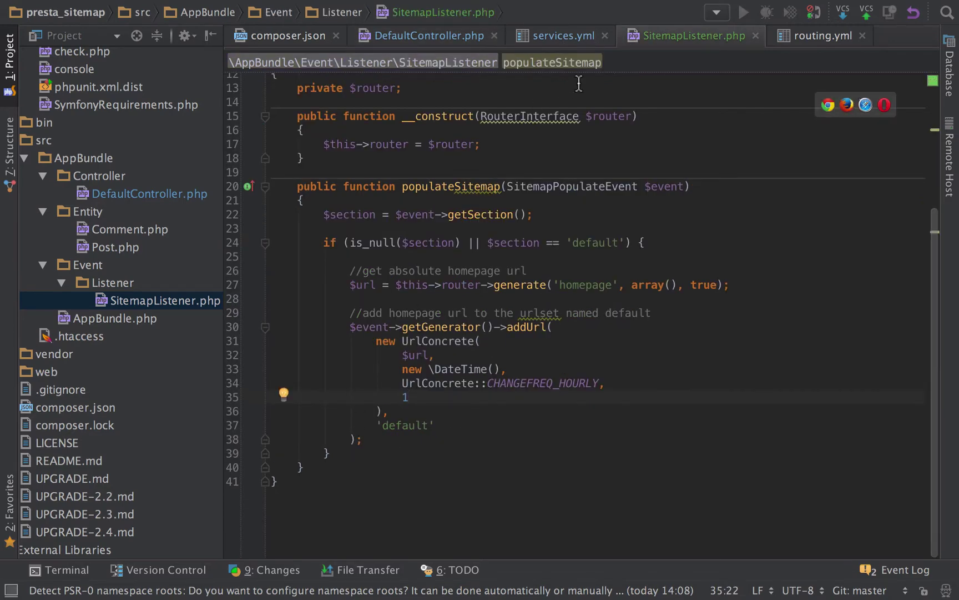
scroll(579, 83, up, 4)
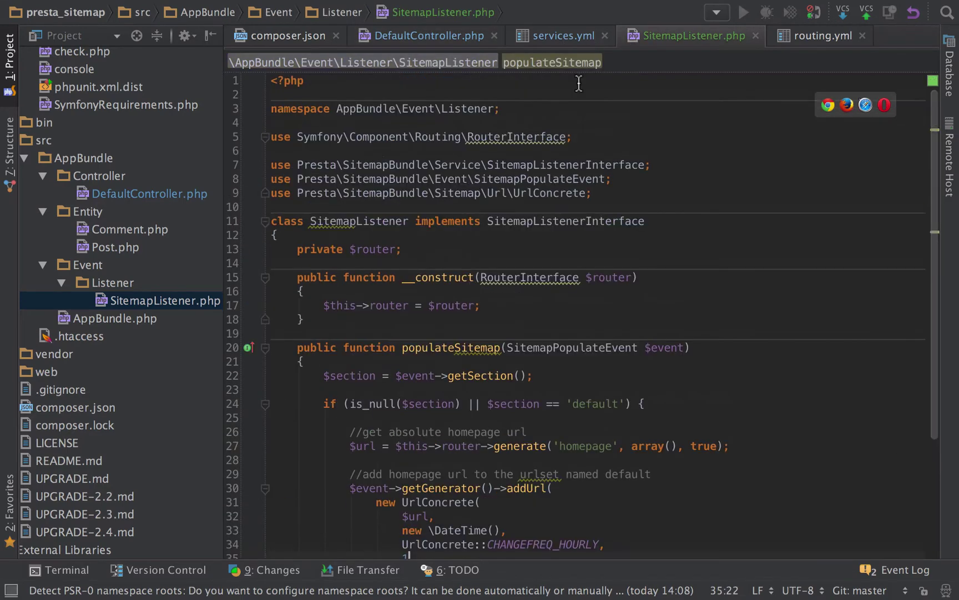
click(563, 36)
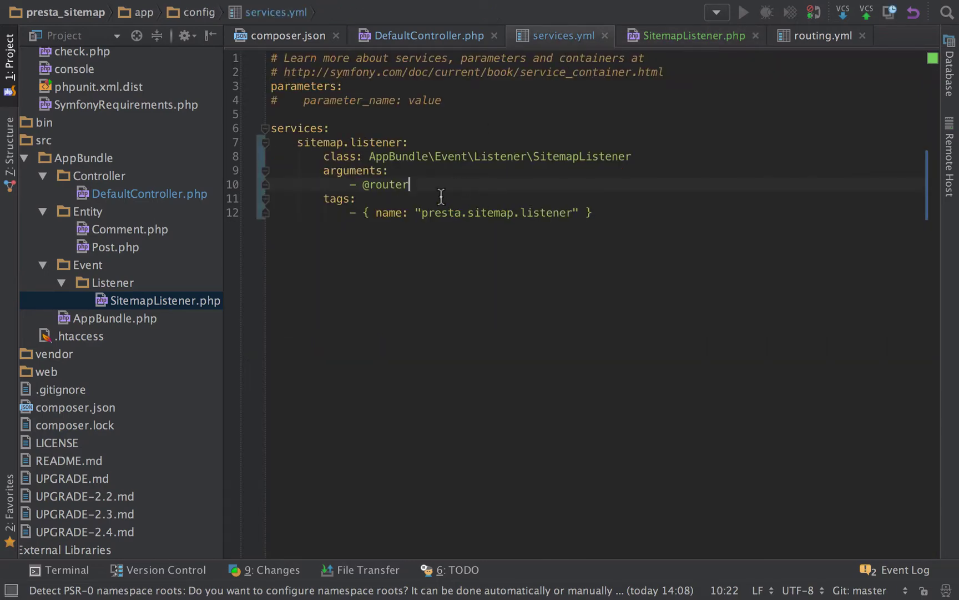
key(ctrl+d)
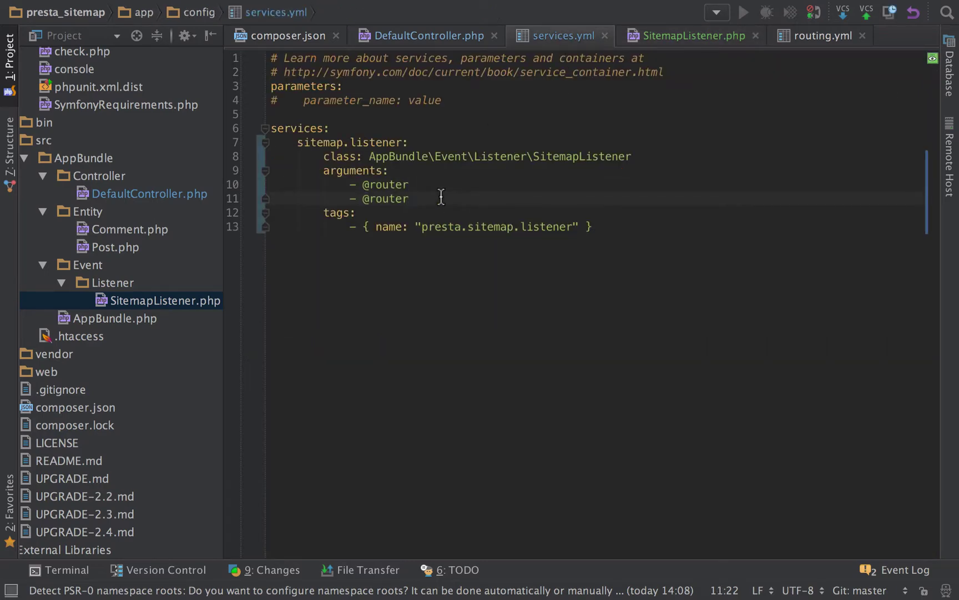
key(BackSpace)
key(BackSpace)
key(BackSpace)
key(super+Tab)
text(ph)
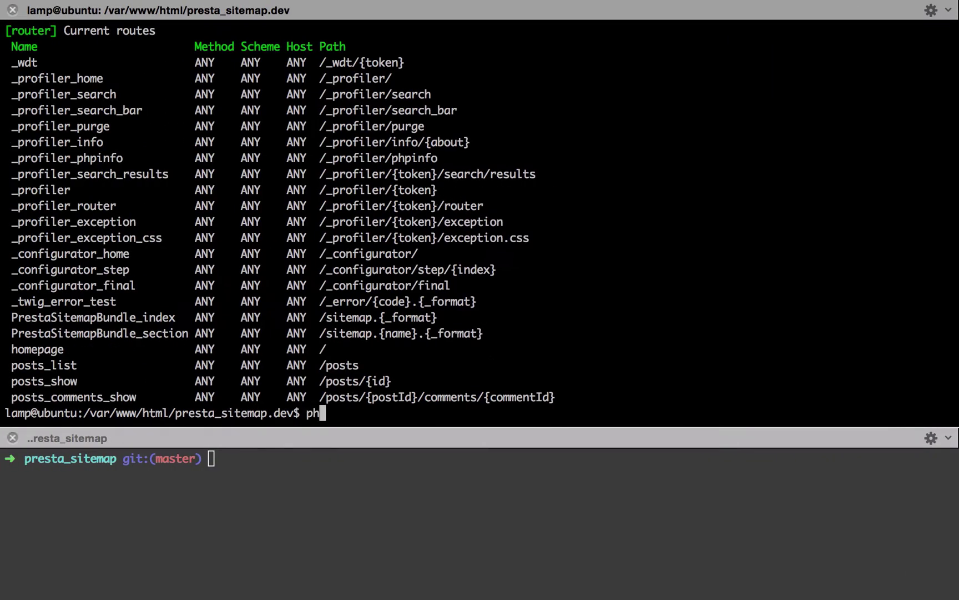
text(p app/console r)
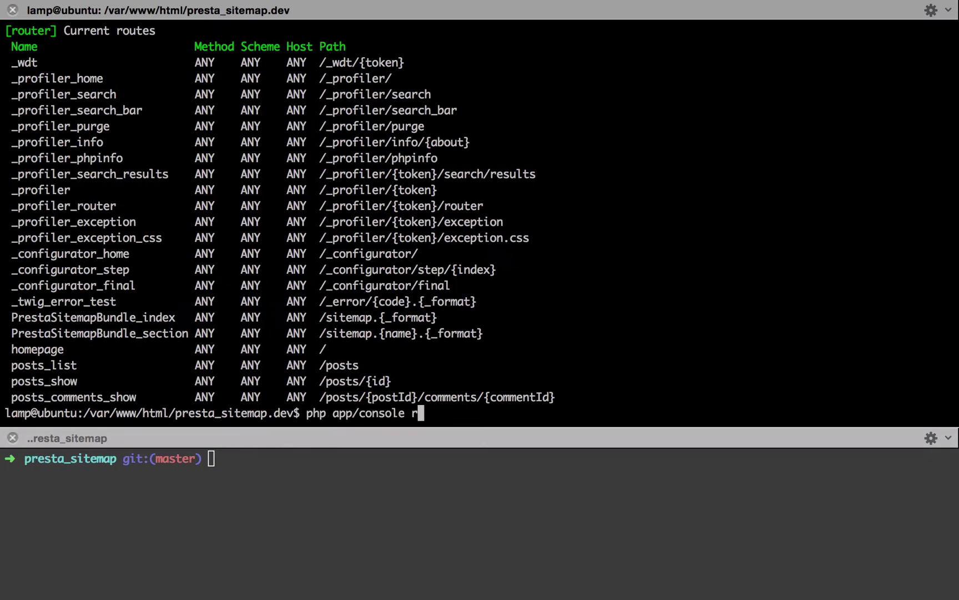
Step: Run php app/console container:debug in the terminal to list the container's services
key(BackSpace)
text(con)
key(BackSpace)
key(BackSpace)
key(BackSpace)
text(container:d)
text(ebug)
key(Return)
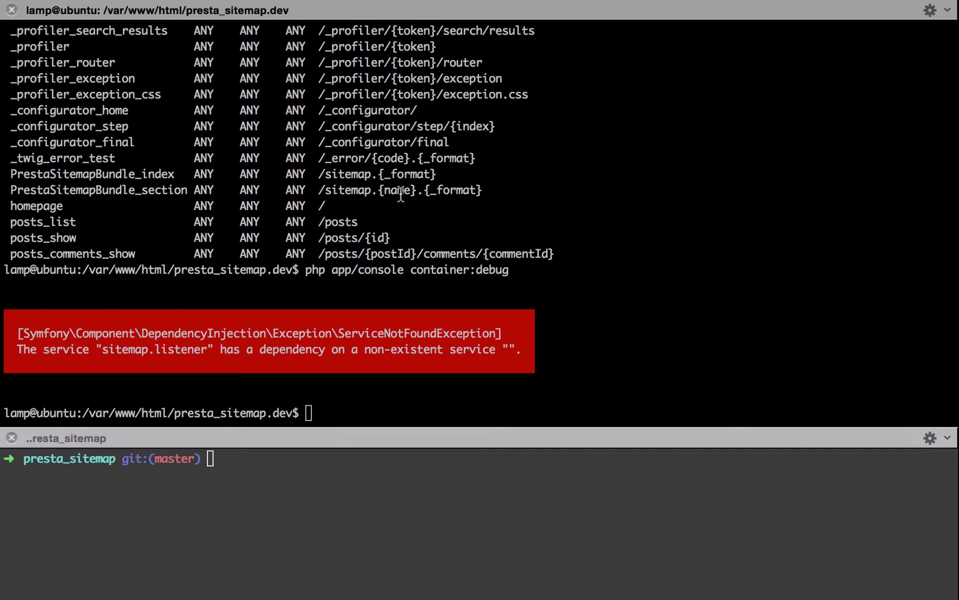
key(Up)
key(Return)
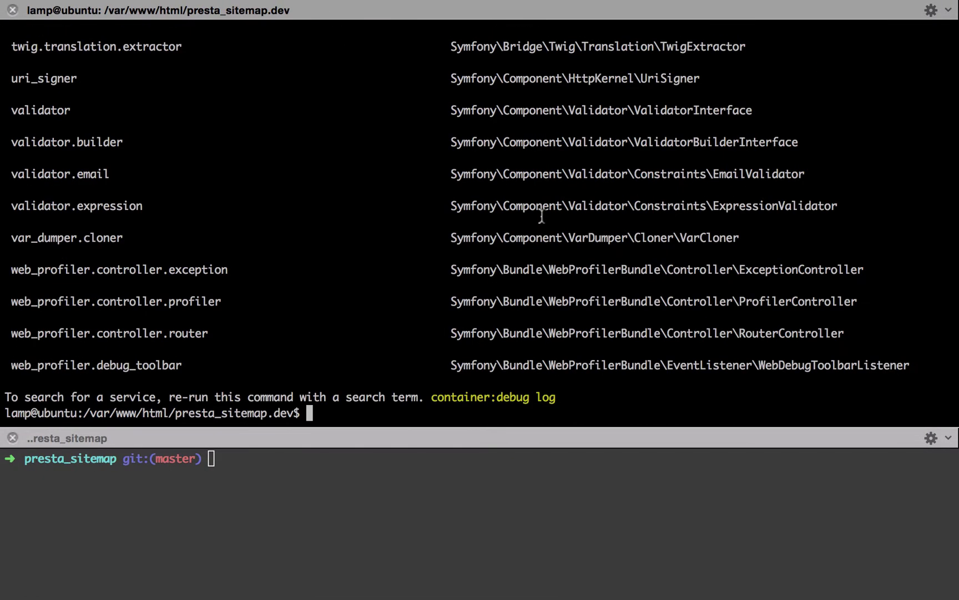
scroll(541, 216, up, 2)
scroll(541, 216, up, 5)
scroll(541, 216, up, 5)
scroll(541, 217, up, 1)
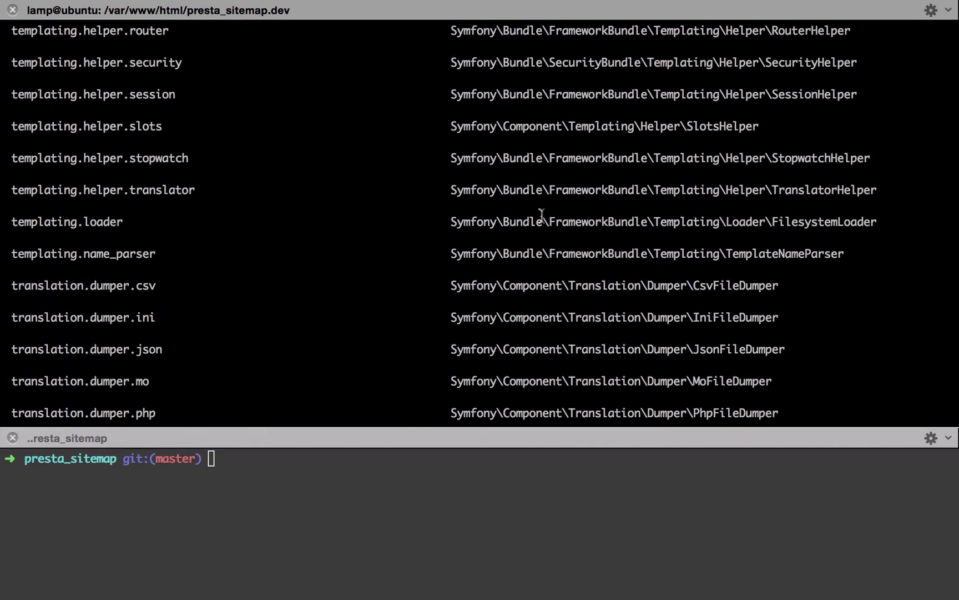
scroll(541, 216, up, 10)
scroll(542, 216, up, 5)
scroll(541, 216, up, 10)
scroll(542, 215, up, 8)
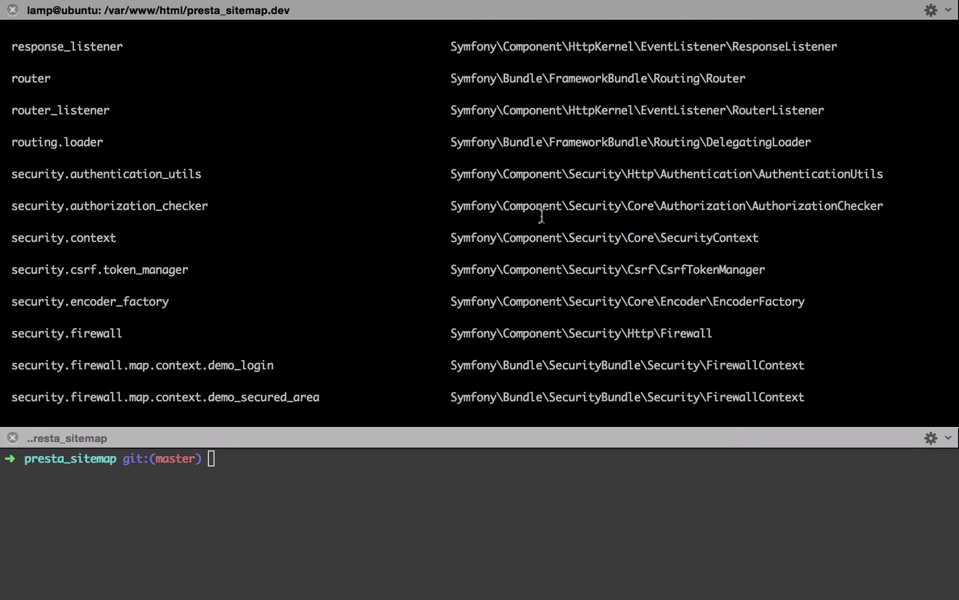
scroll(541, 216, up, 8)
scroll(541, 216, up, 6)
scroll(541, 216, up, 2)
scroll(541, 217, up, 10)
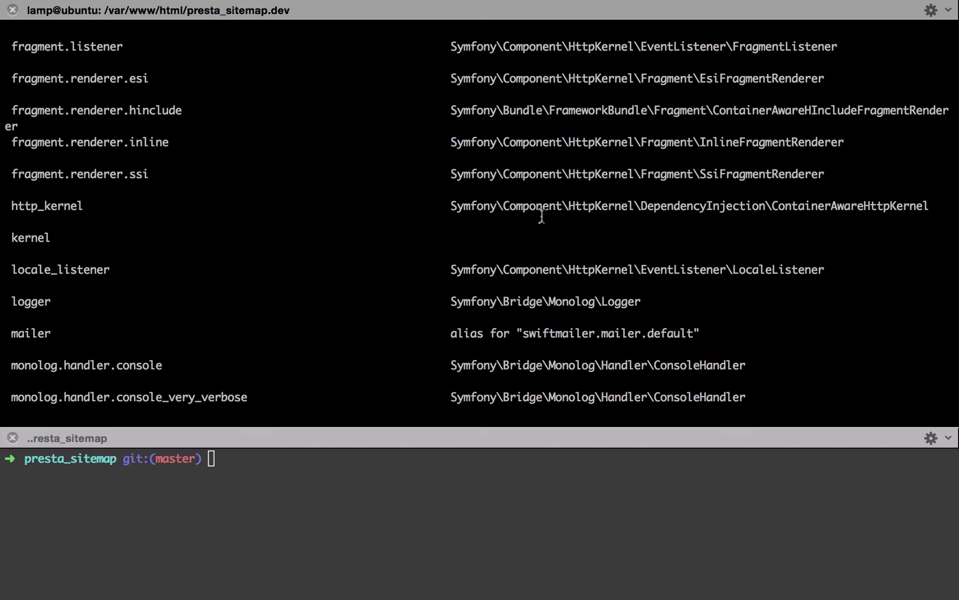
scroll(541, 216, up, 2)
scroll(540, 216, up, 5)
scroll(541, 216, up, 8)
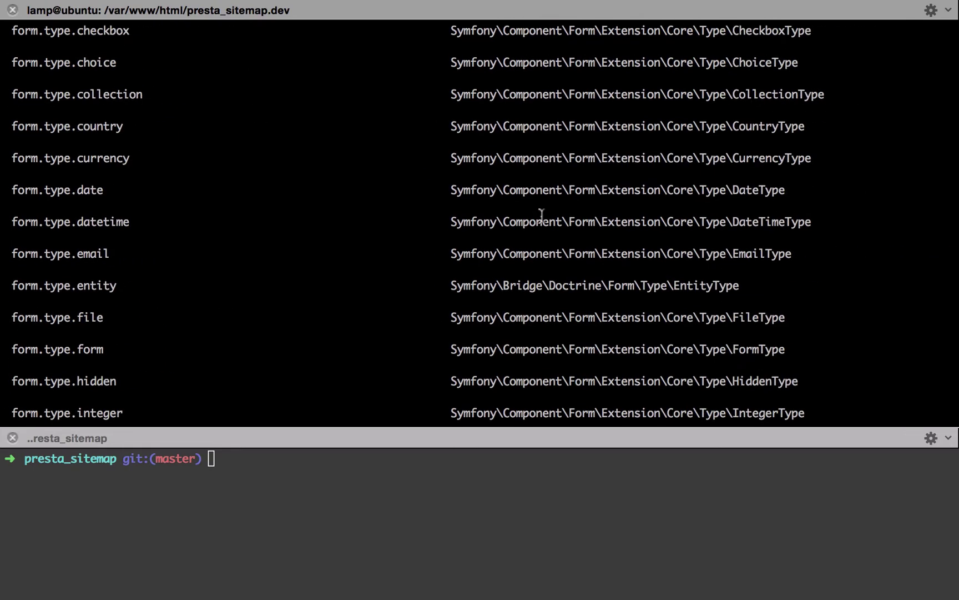
scroll(540, 216, up, 10)
scroll(542, 216, up, 8)
scroll(541, 217, down, 2)
scroll(541, 216, down, 8)
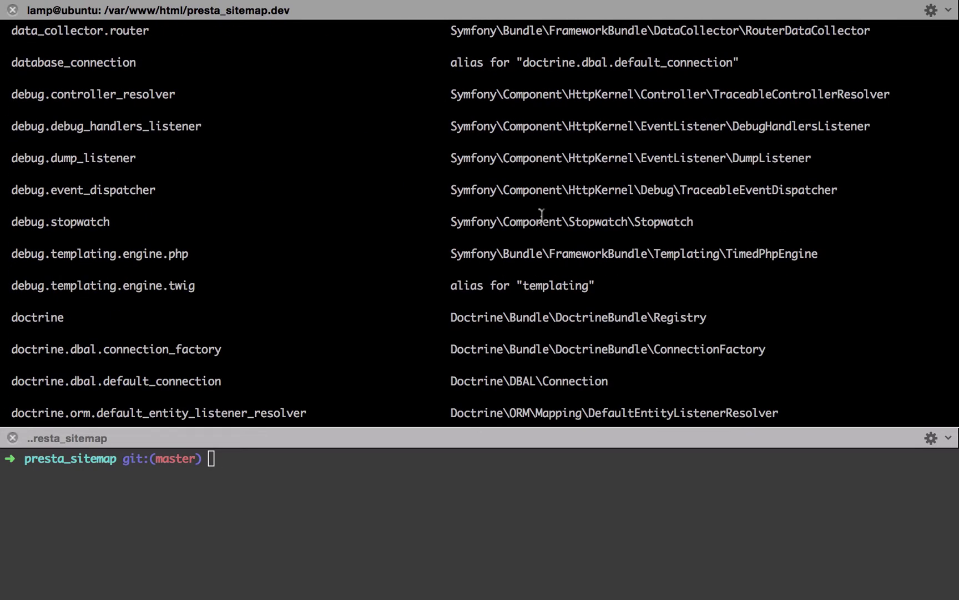
scroll(541, 215, down, 7)
scroll(541, 216, down, 1)
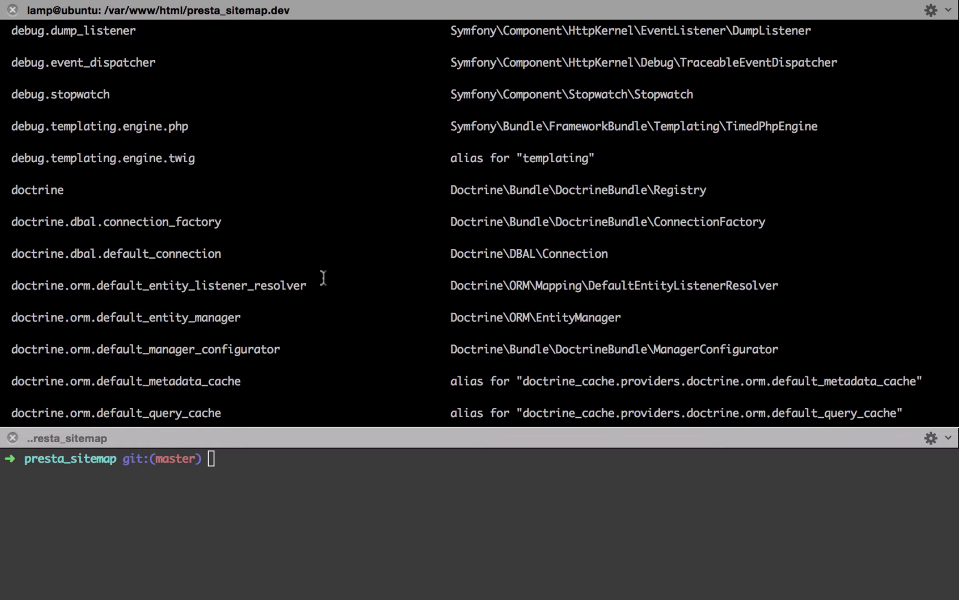
drag(246, 318, 9, 317)
key(super+c)
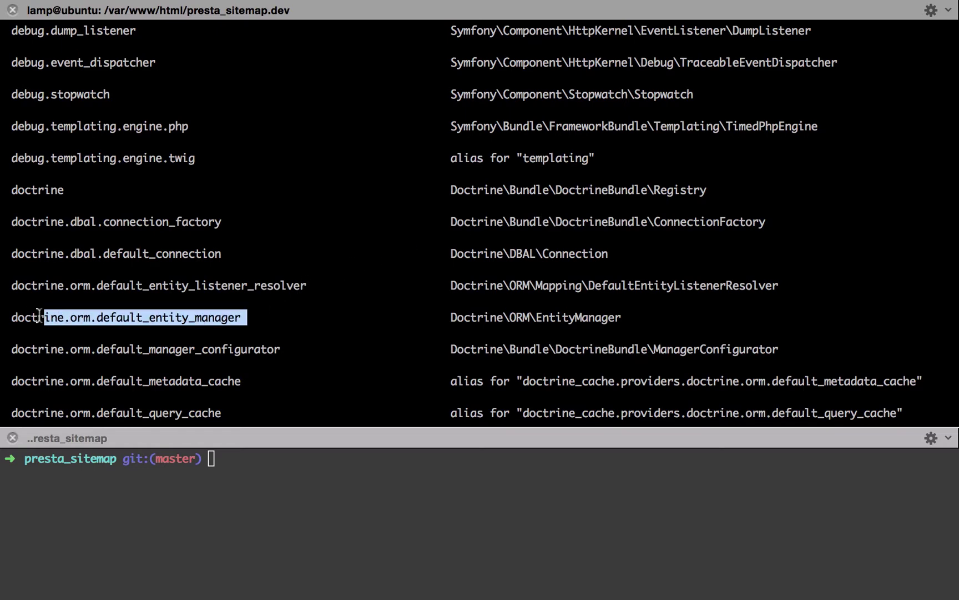
key(super+Tab)
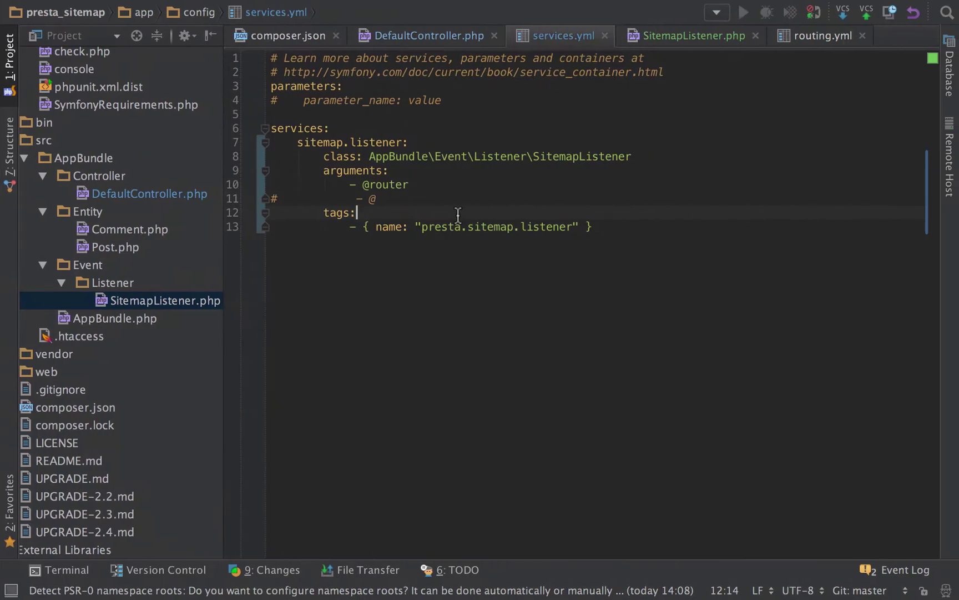
key(super+v)
key(super+slash)
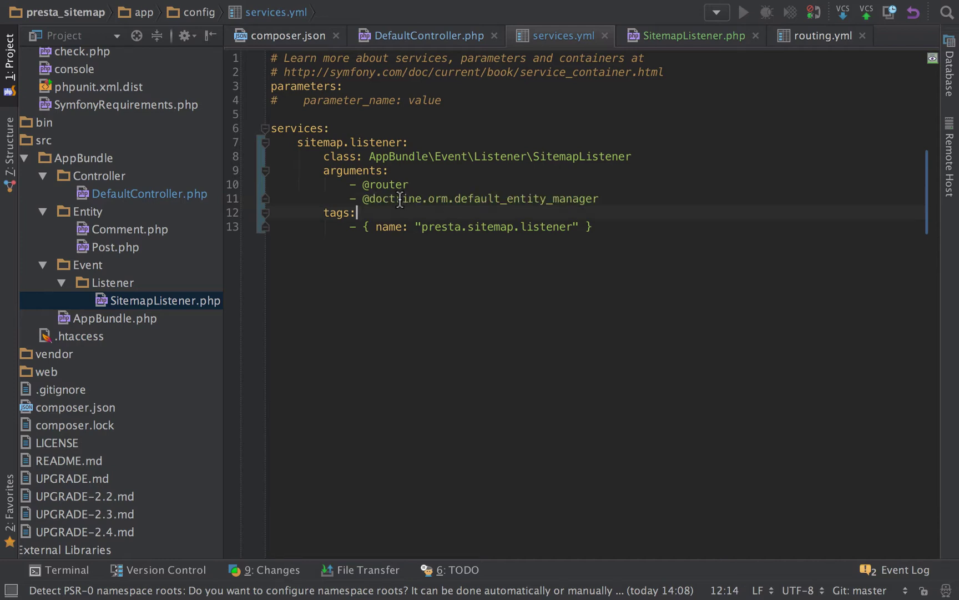
Step: Add an EntityManager $entityManager constructor parameter and assign it to $this->entityManager
click(682, 35)
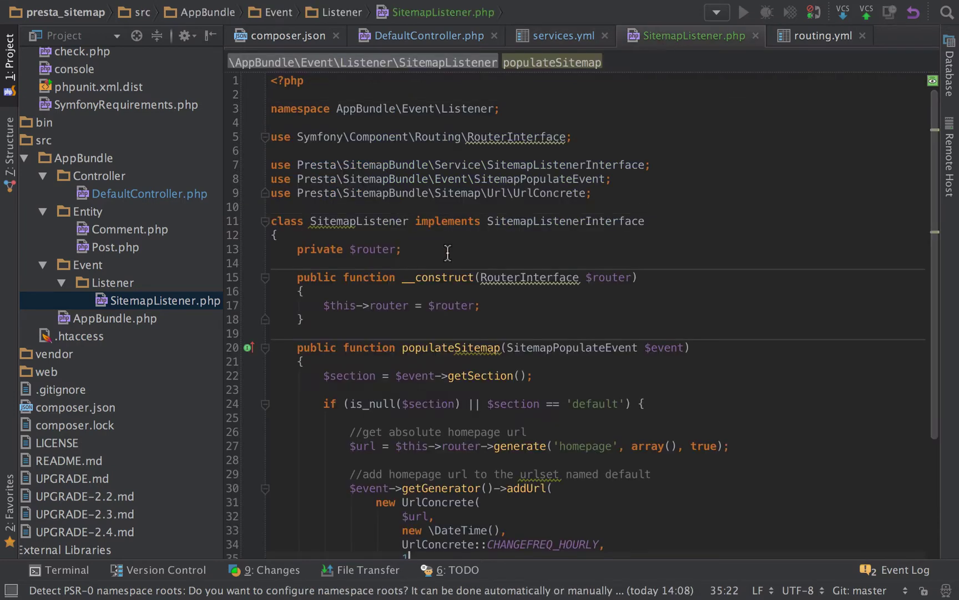
click(636, 277)
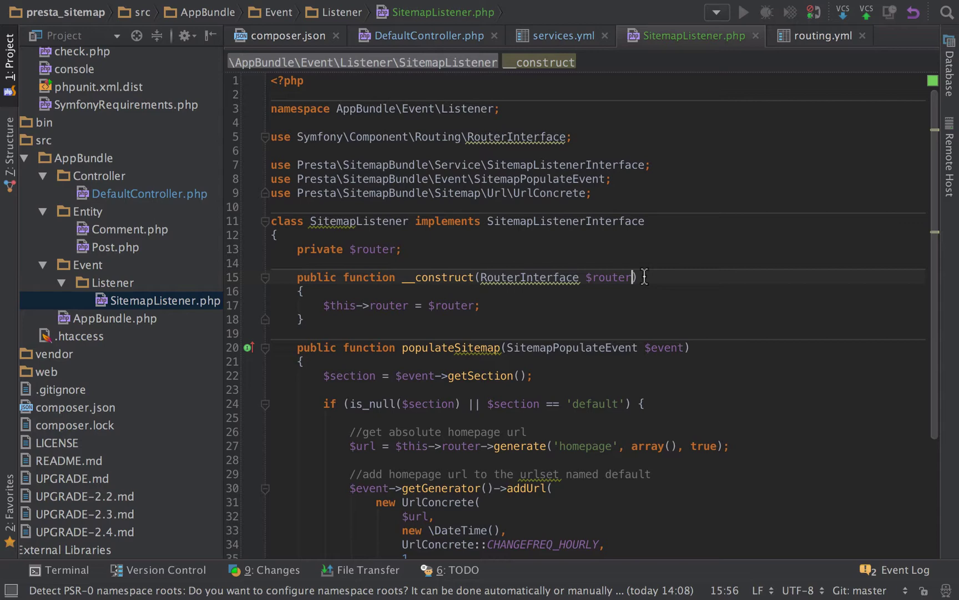
text(, EntityMana)
key(Return)
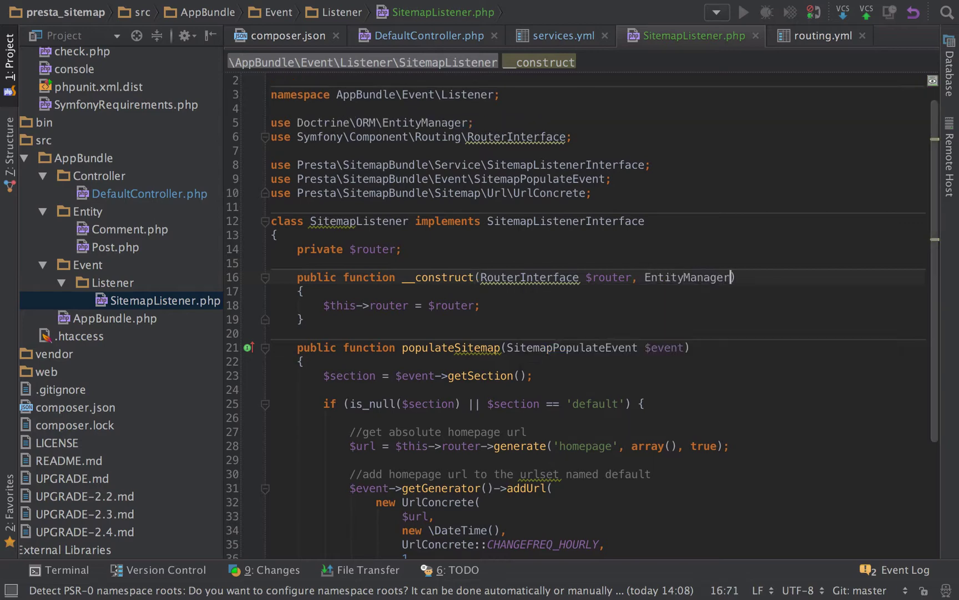
text($)
key(Return)
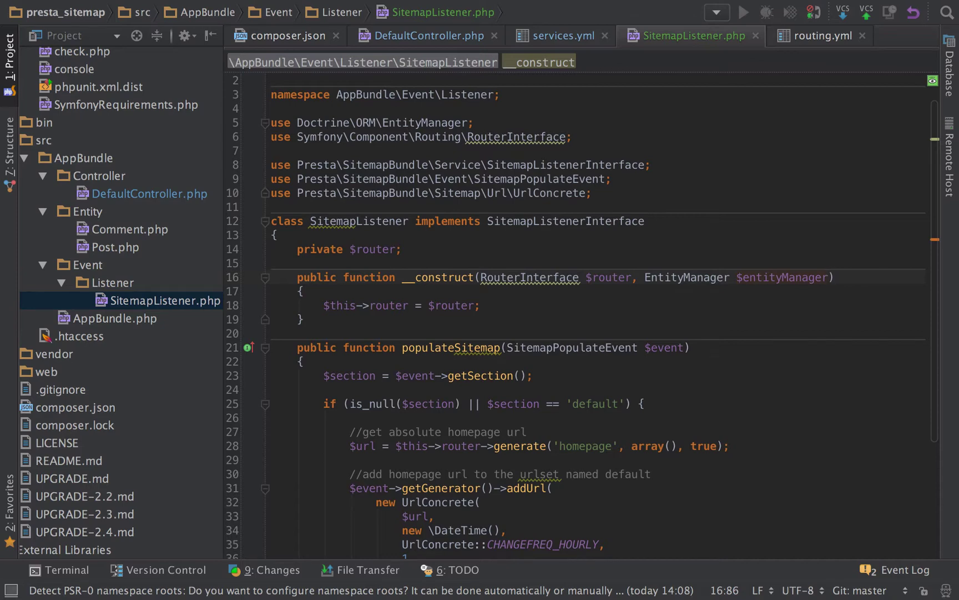
key(Down)
key(Down)
key(Return)
text($this)
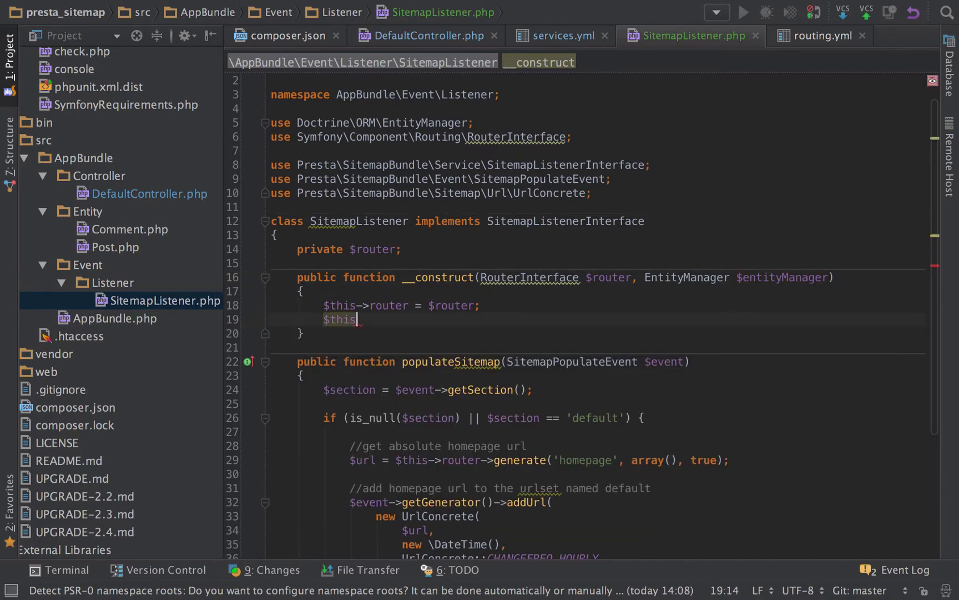
text(->e)
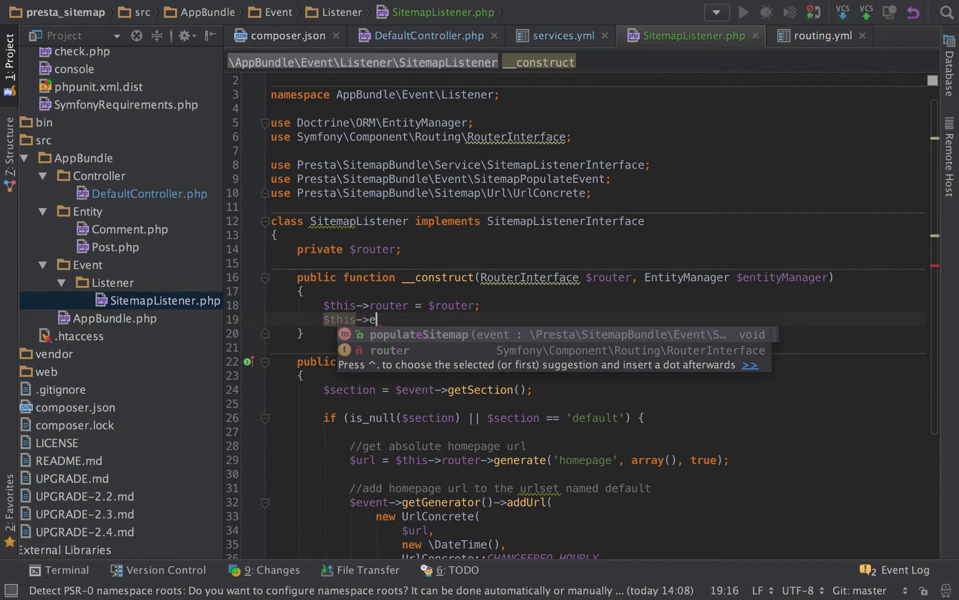
text(ntityManager)
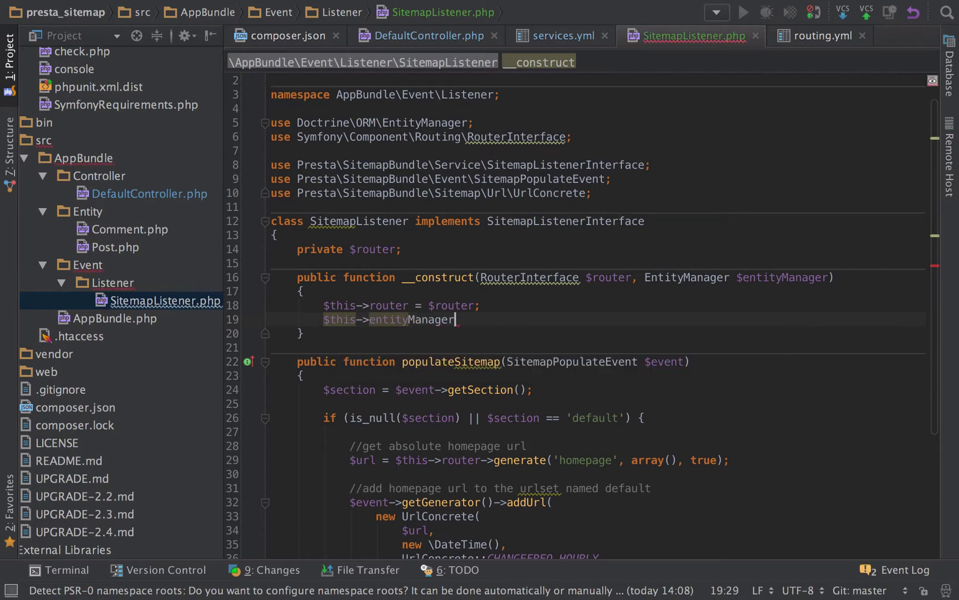
text( = $entit)
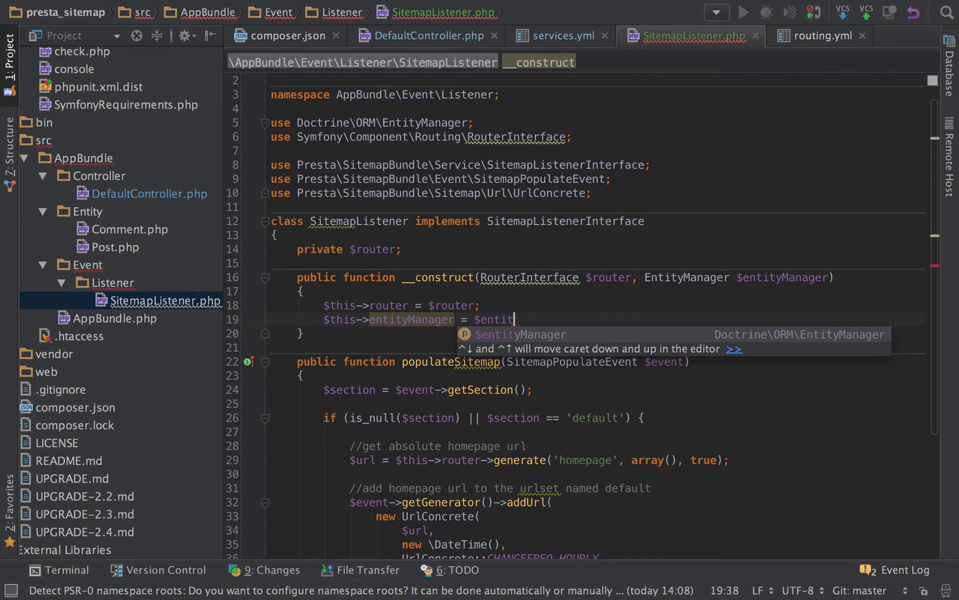
key(Return)
text(;)
Step: Declare a private $entityManager property beside the $router property
click(384, 250)
key(ctrl+d)
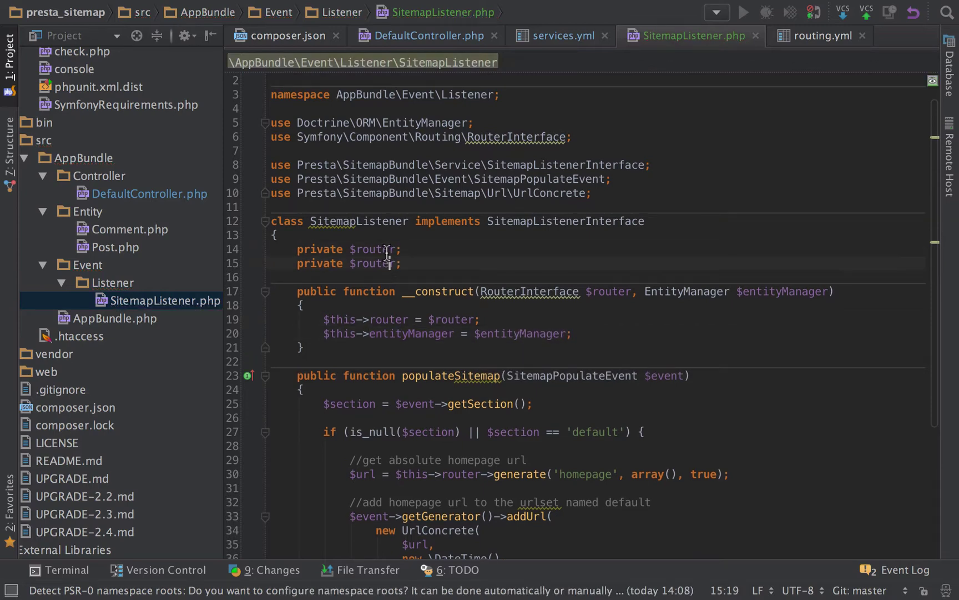
double_click(384, 249)
double_click(375, 263)
text($entityM)
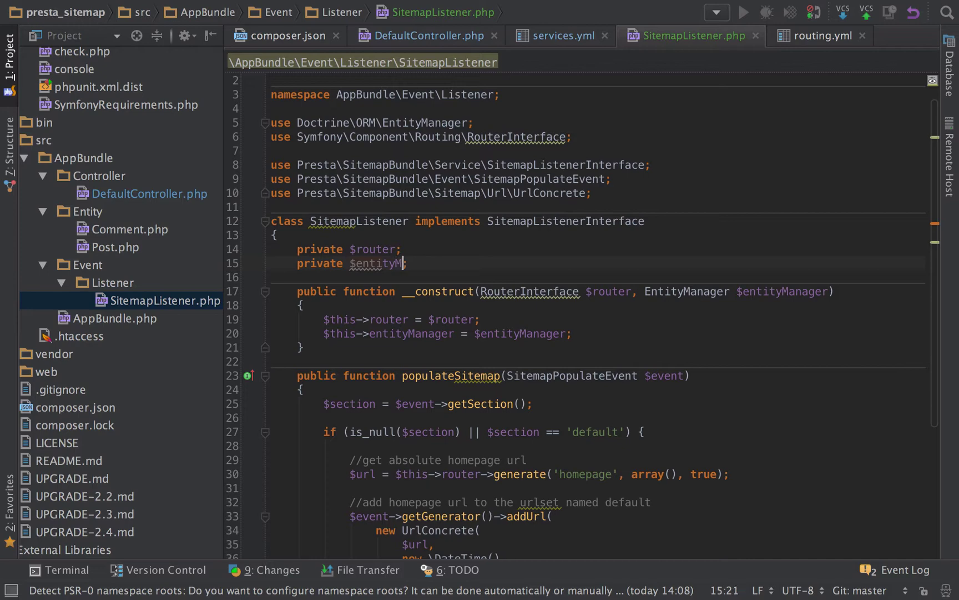
key(Return)
text(;)
scroll(520, 295, down, 3)
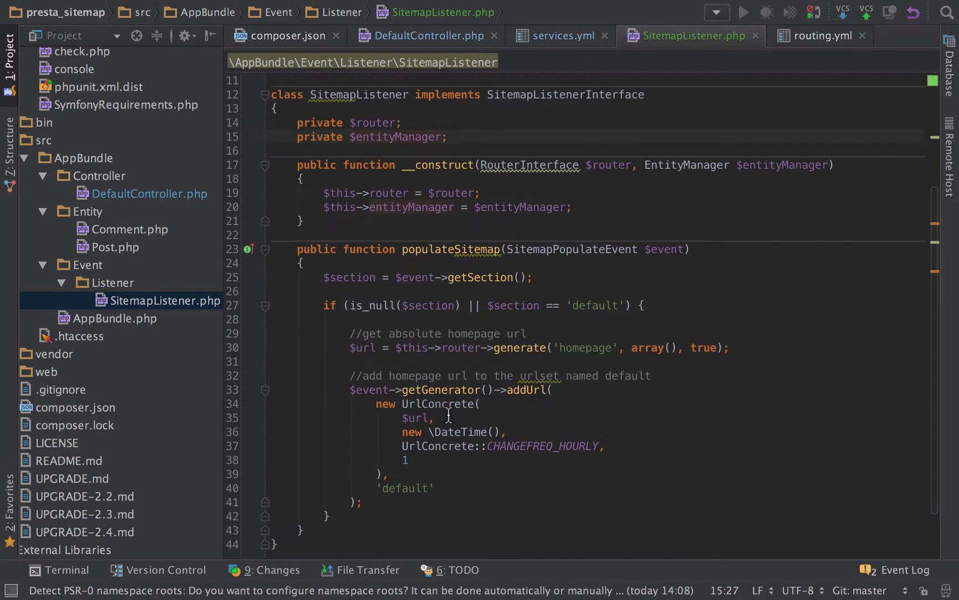
scroll(448, 415, down, 2)
Step: Assign $this->entityManager->getRepository('AppBundle:Post')->findAll() to $posts below the homepage entry
click(383, 439)
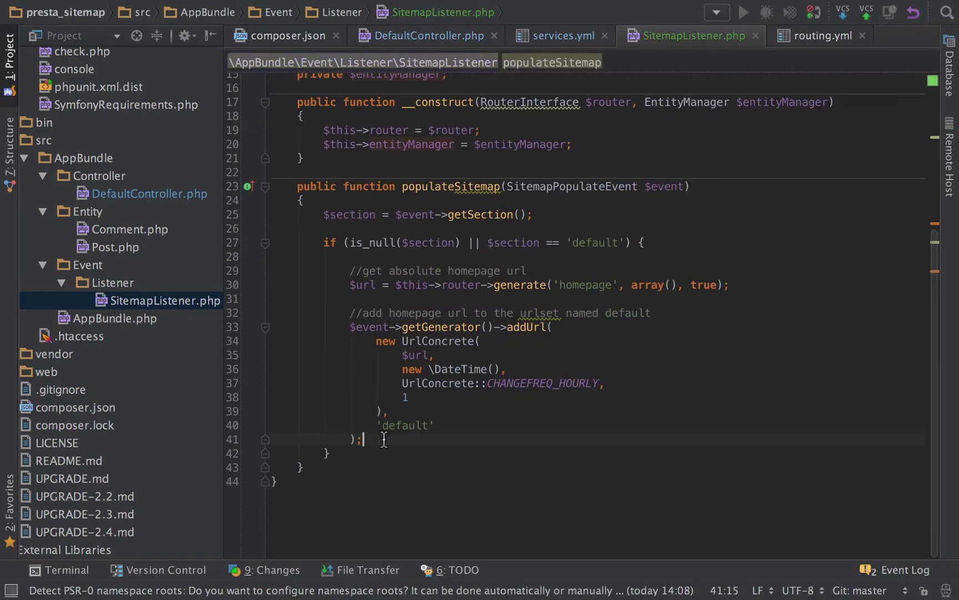
key(Return)
key(Return)
key(Return)
text($)
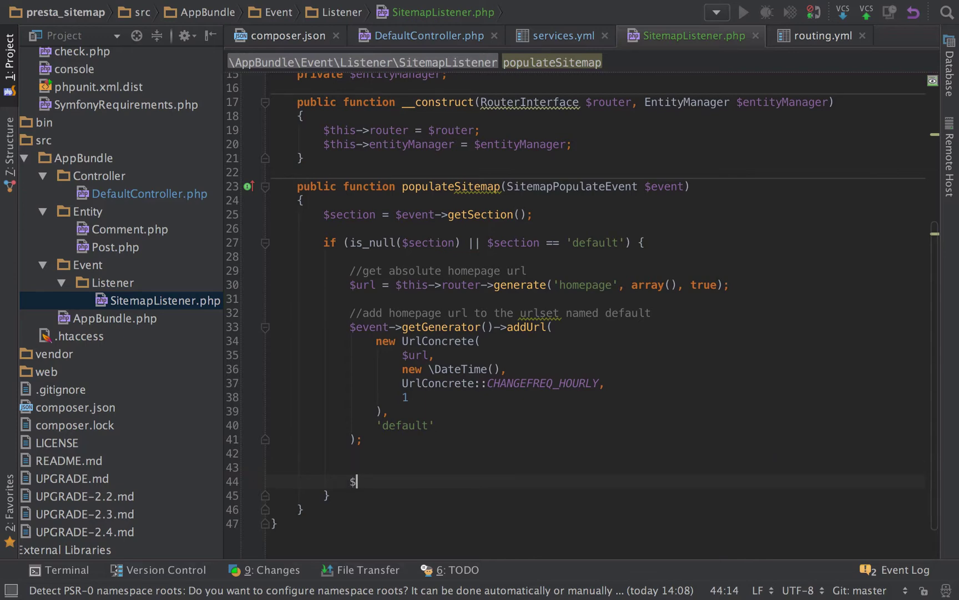
text(posts = )
text($this-)
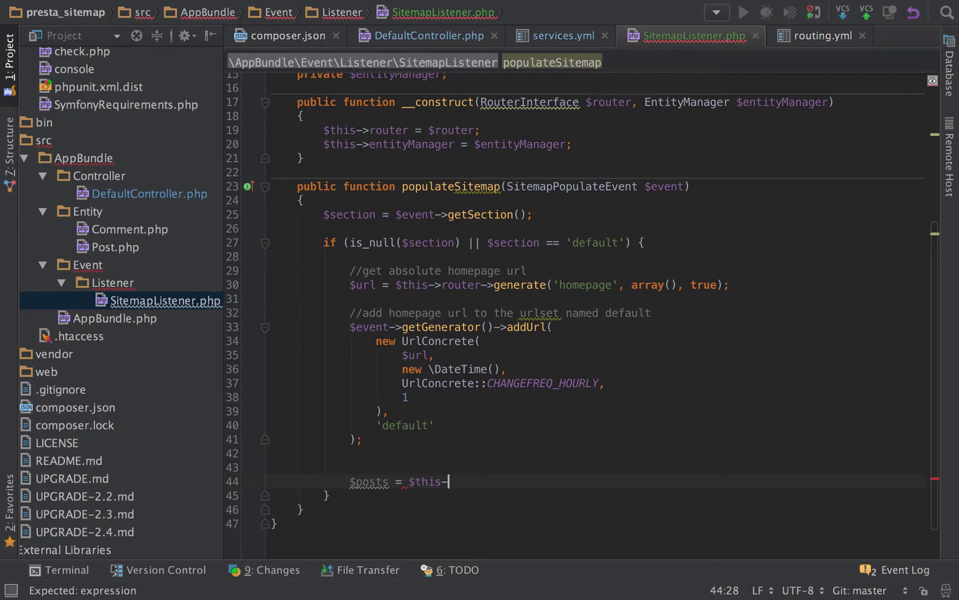
text(>en)
key(Return)
text(->get)
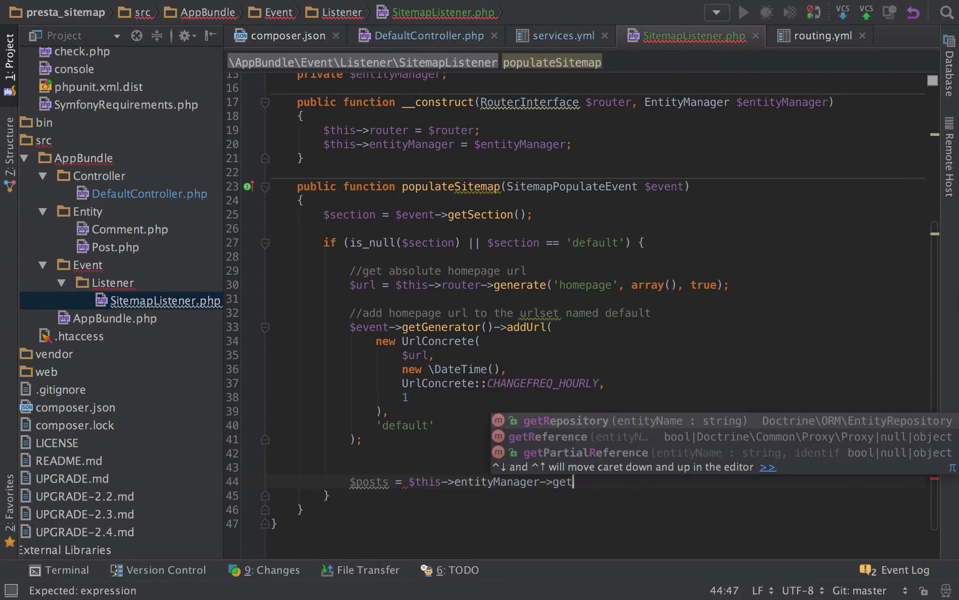
text(R)
key(Return)
text(')
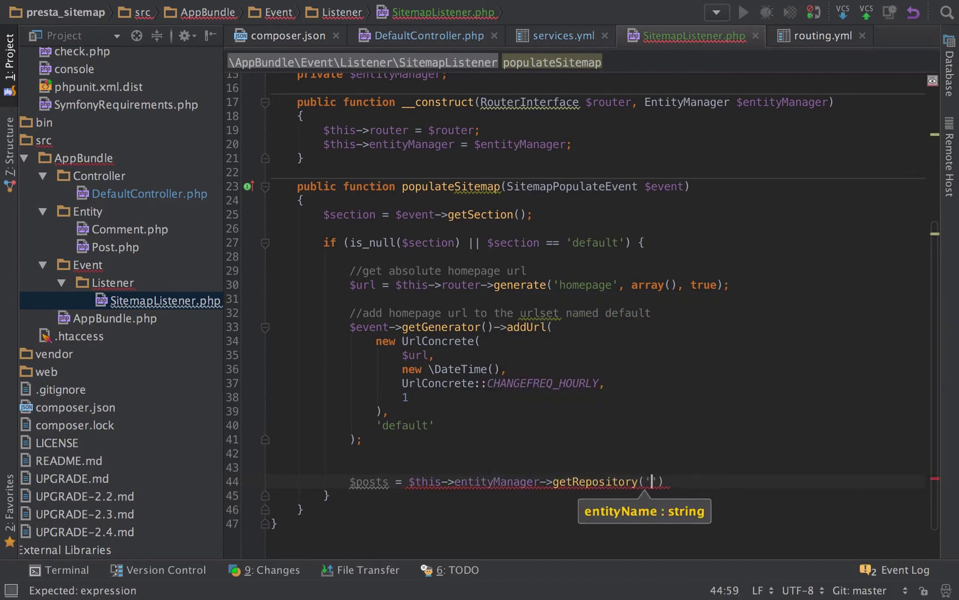
text(App)
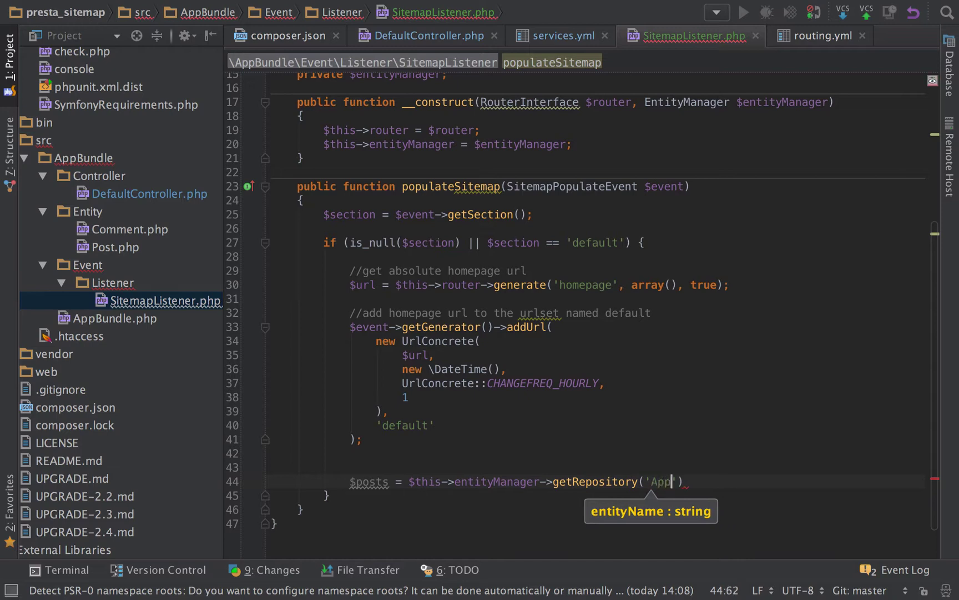
text(Bundle/)
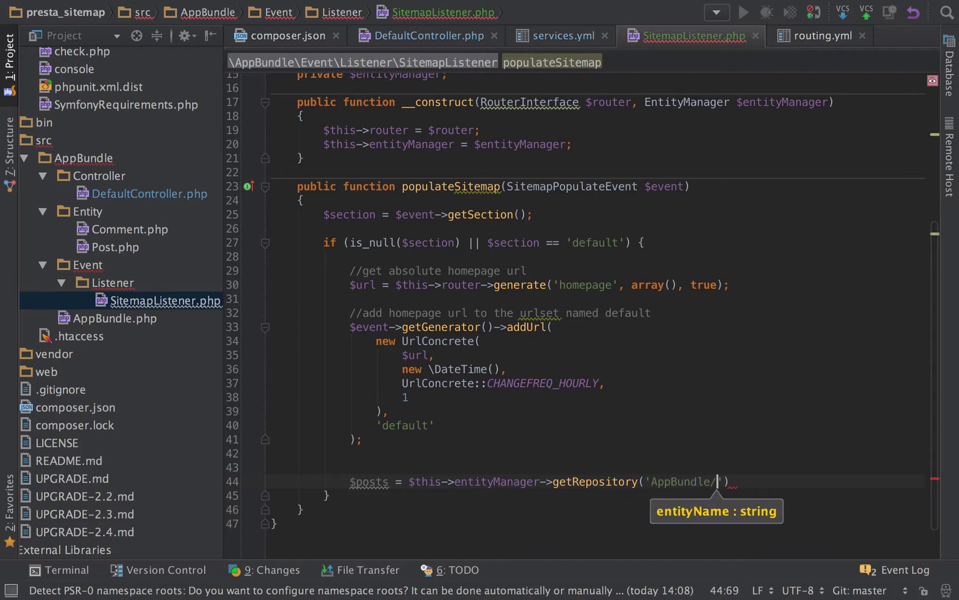
key(BackSpace)
text(:Posts')
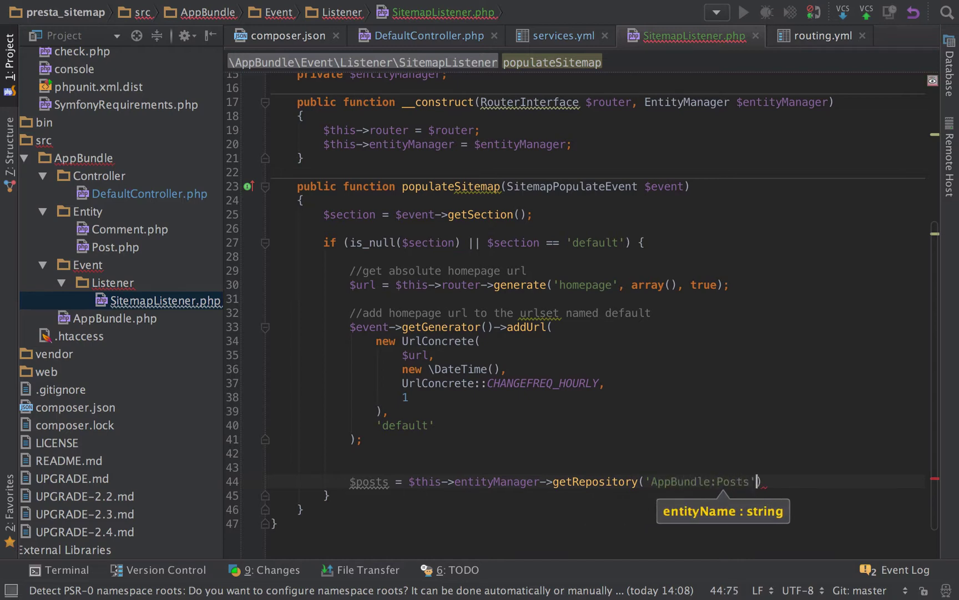
key(Escape)
key(End)
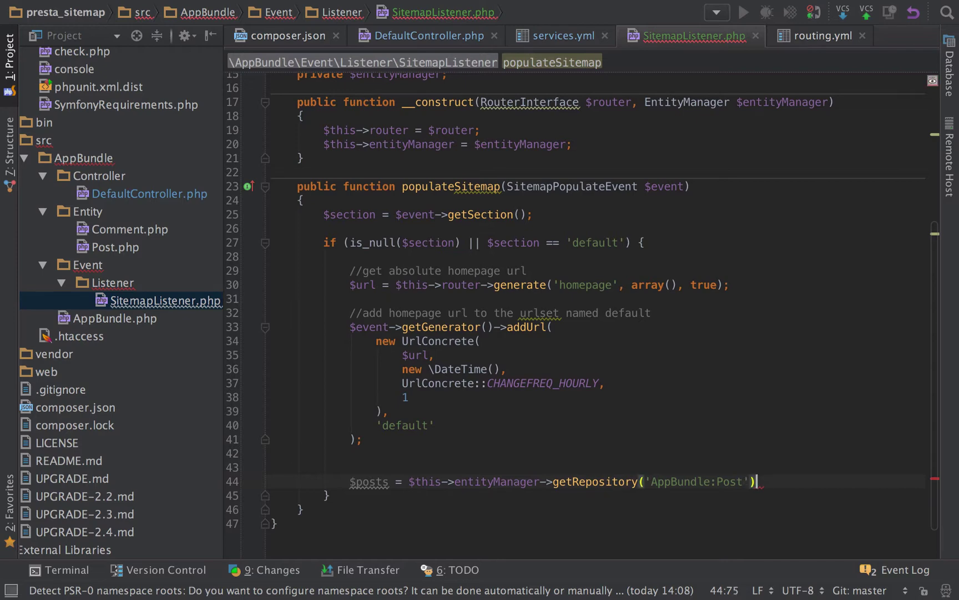
text(->fin)
key(Down)
key(Down)
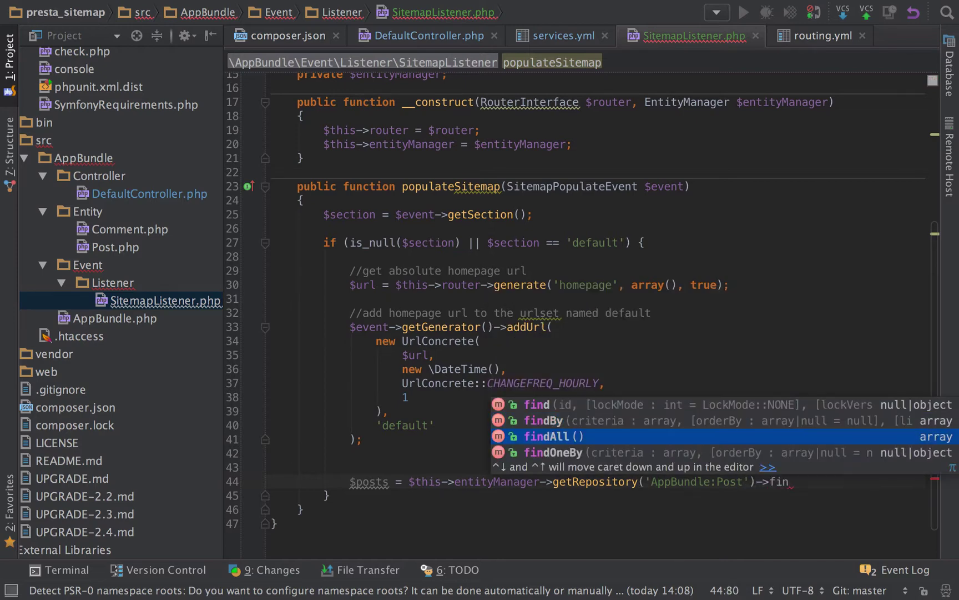
key(Return)
text(;)
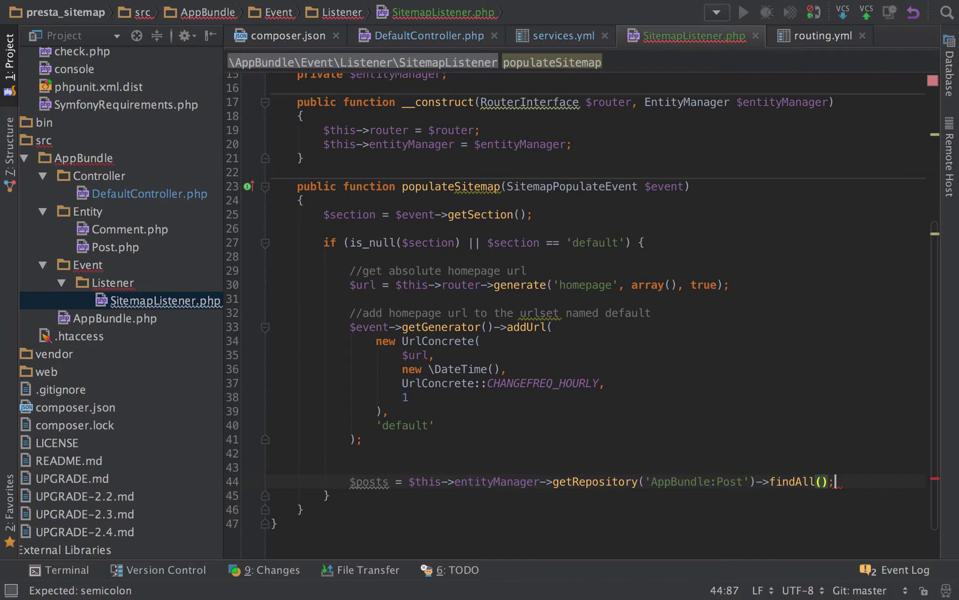
key(Return)
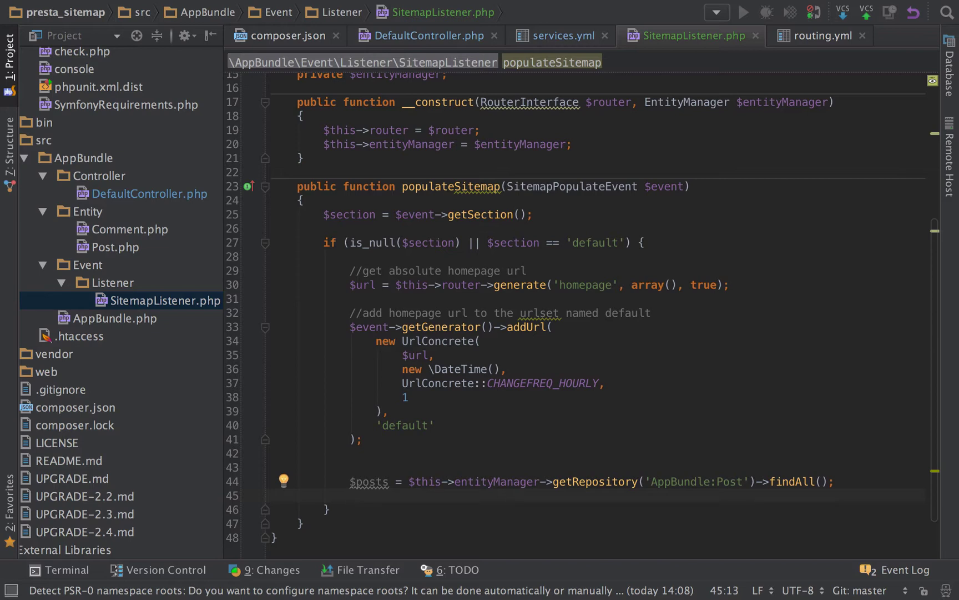
text(for)
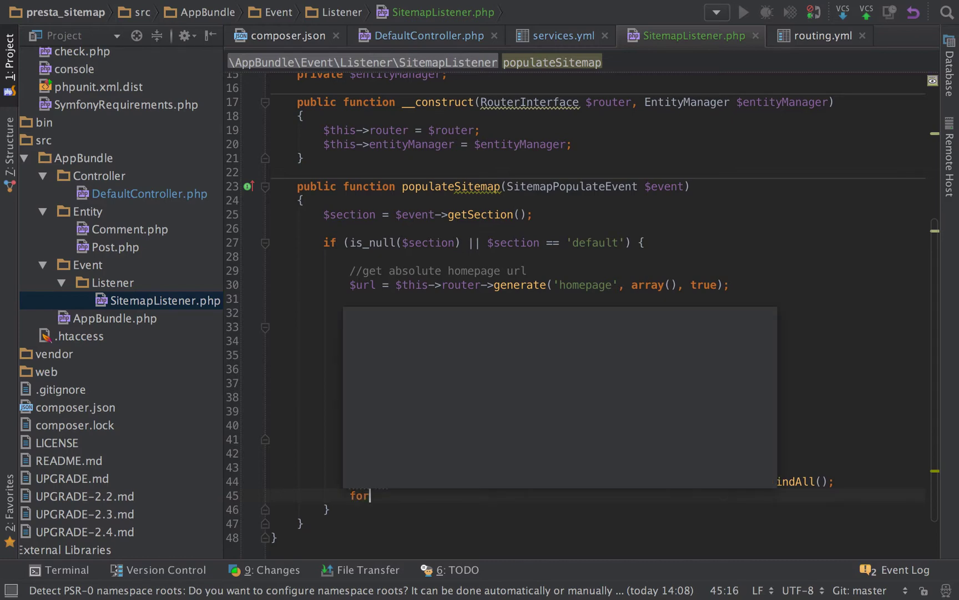
text(e)
Step: Add a foreach ($posts as $post) loop and correct the loop variable name
key(Return)
text(post)
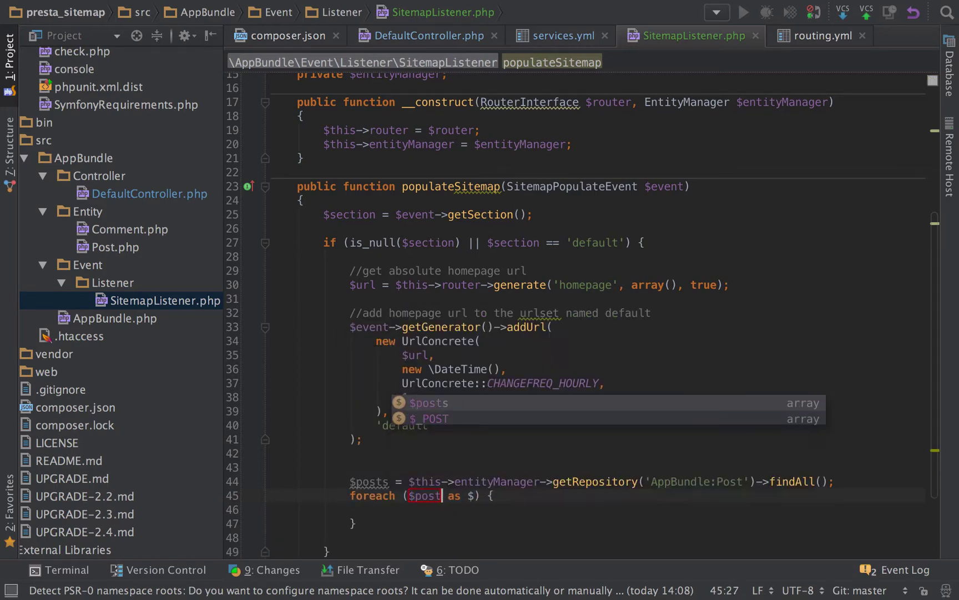
text(s)
key(Return)
text($)
key(BackSpace)
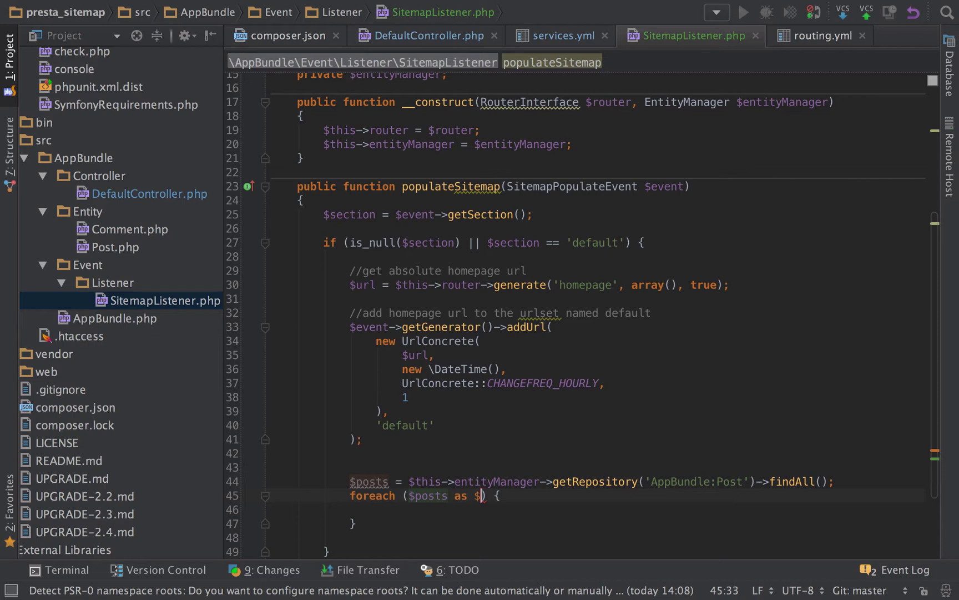
text(pos)
key(Return)
key(Down)
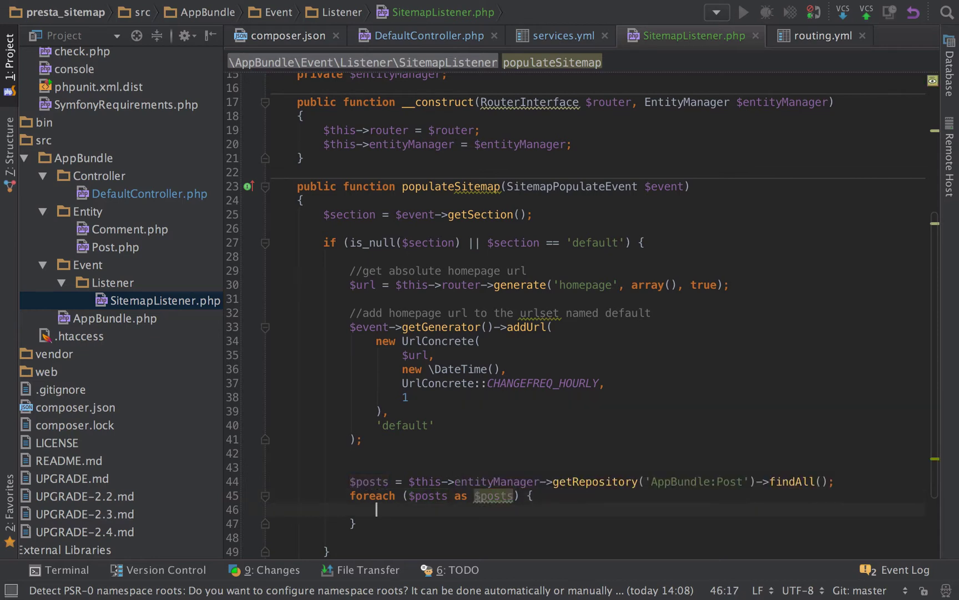
key(Up)
key(End)
key(Left)
key(Left)
key(Left)
key(BackSpace)
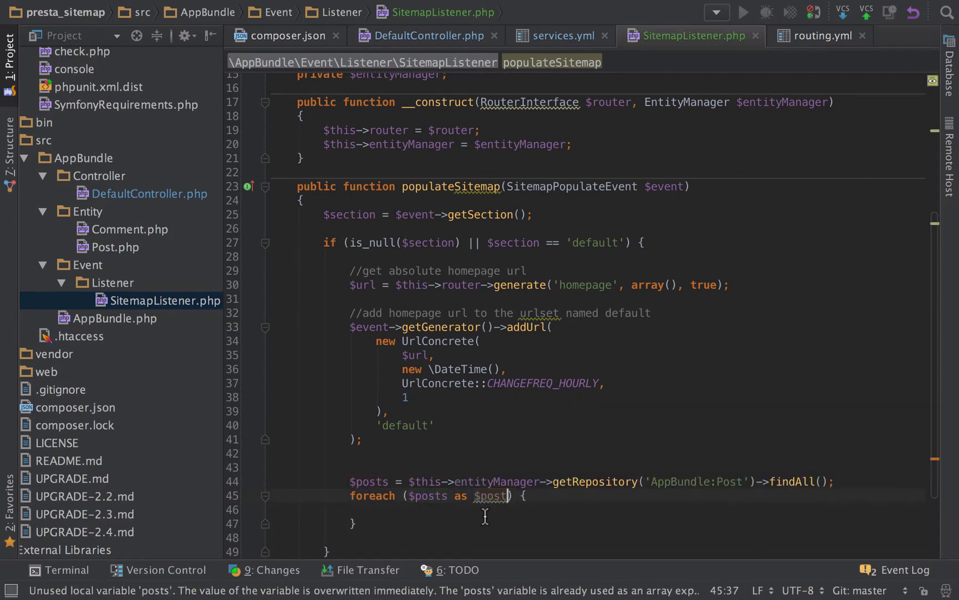
click(475, 515)
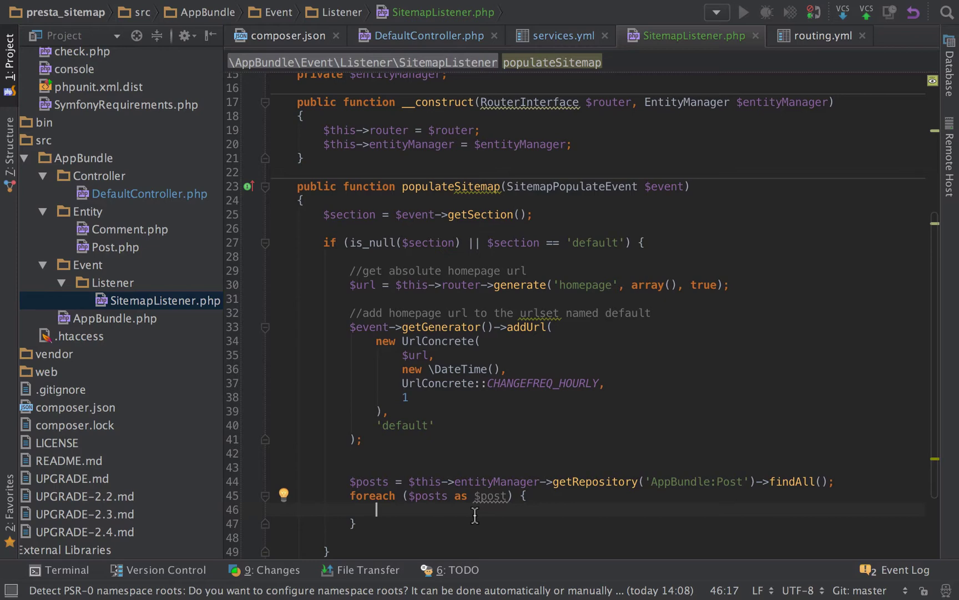
text($url = )
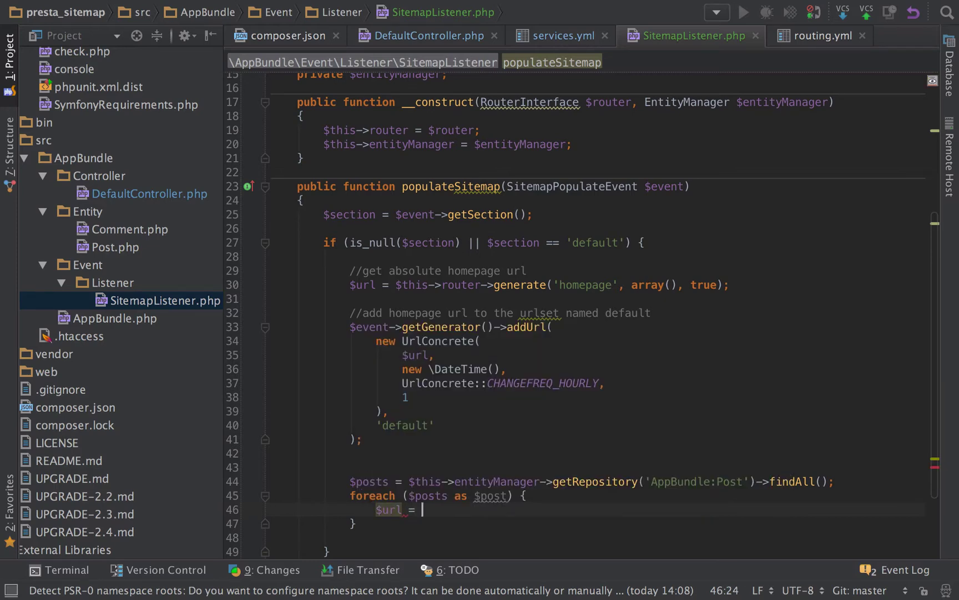
text($this->rout)
text(er->gen)
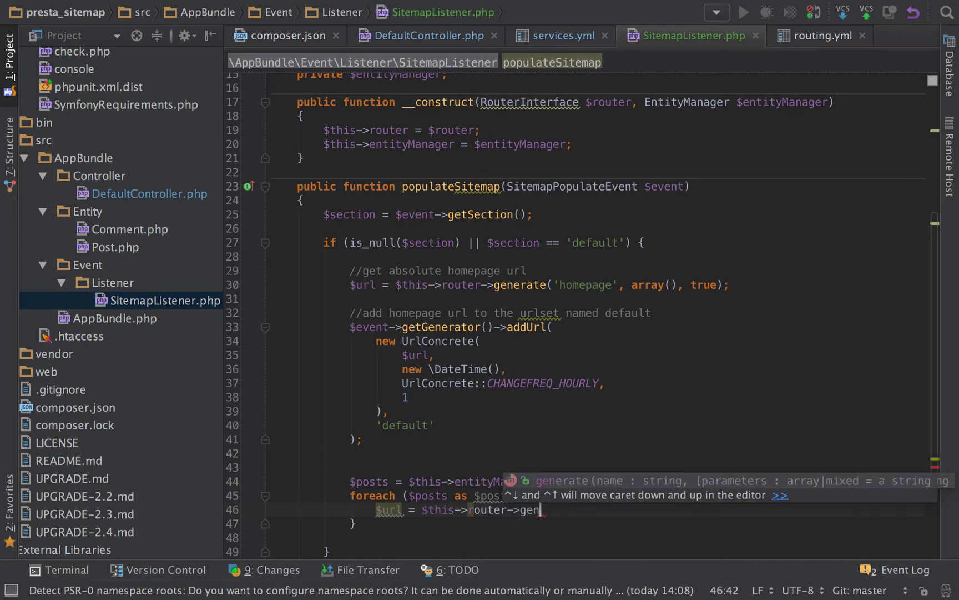
Step: Insert the router generate call in the loop and run router:debug in the terminal
key(Return)
text(')
key(ctrl+Left)
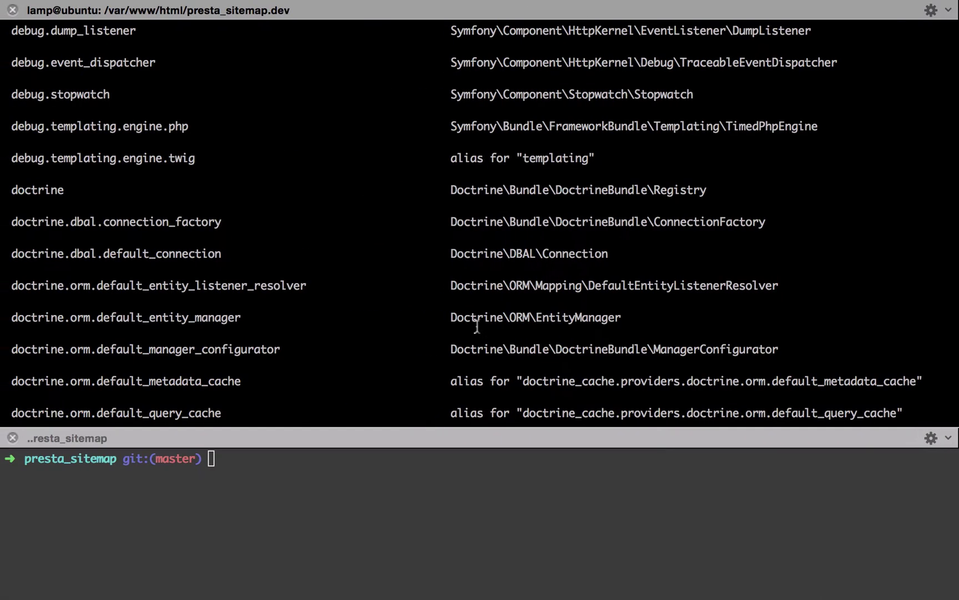
key(Return)
key(Return)
text(php app/console router:debug)
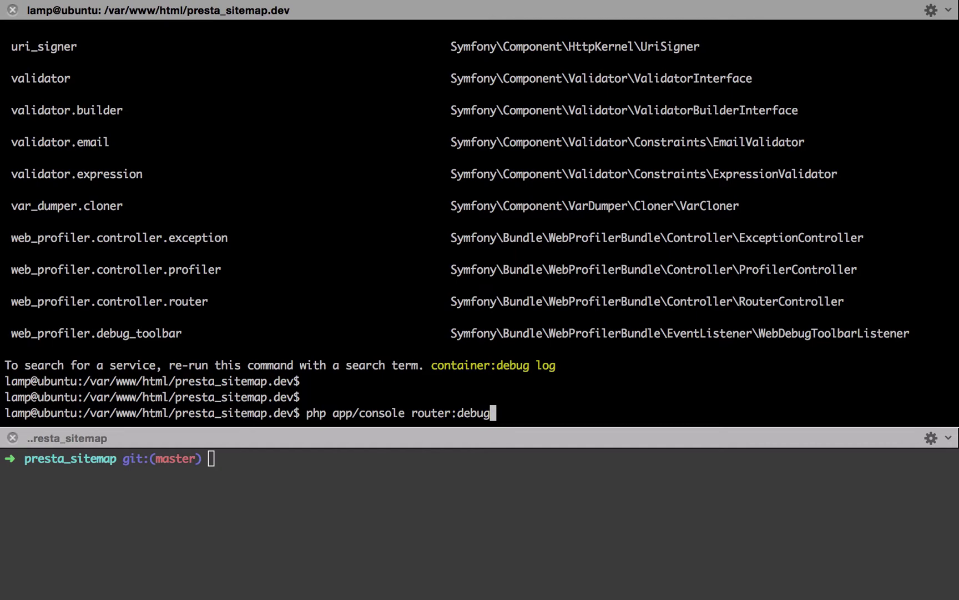
key(Return)
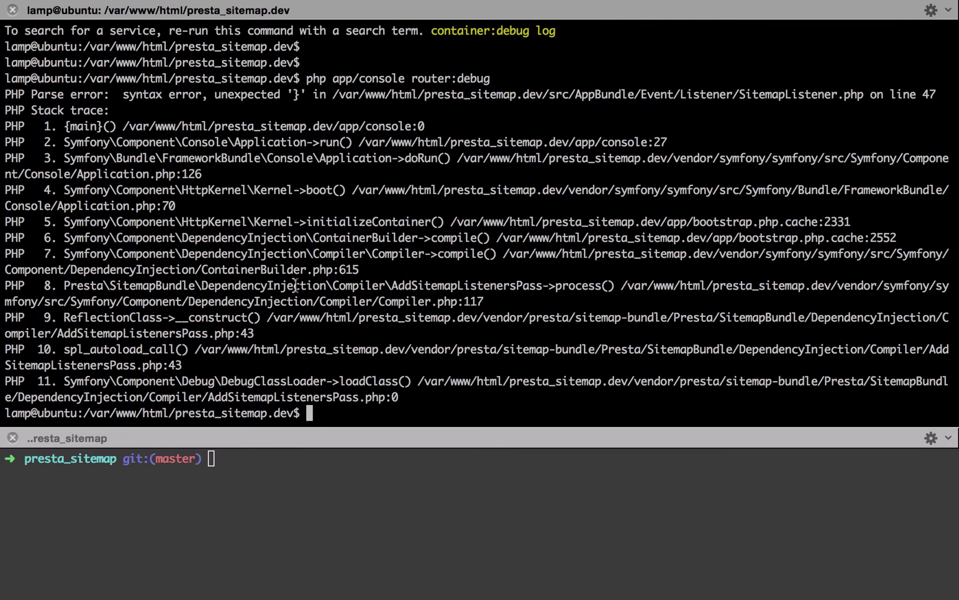
Step: Comment out the unfinished posts loop to remove the parse error
key(ctrl+Right)
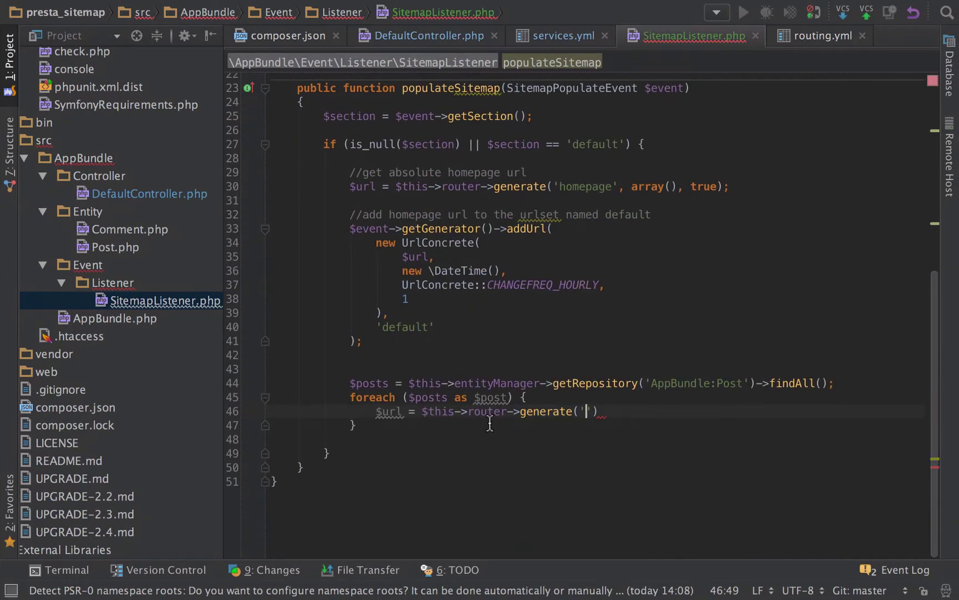
drag(373, 424, 264, 380)
key(ctrl+slash)
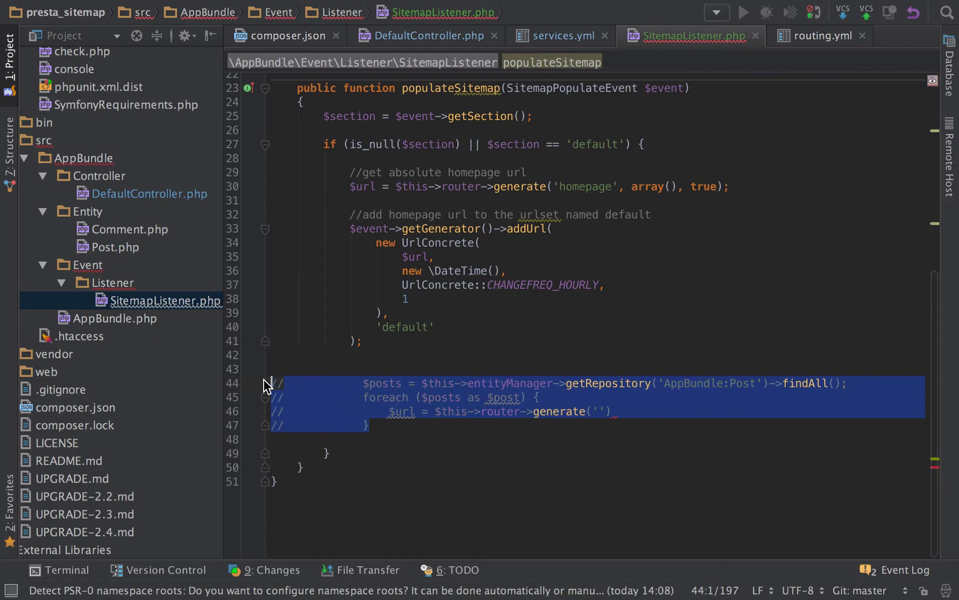
Step: Clear the terminal, rerun router:debug and copy the posts_show route name
key(ctrl+Left)
text(cle)
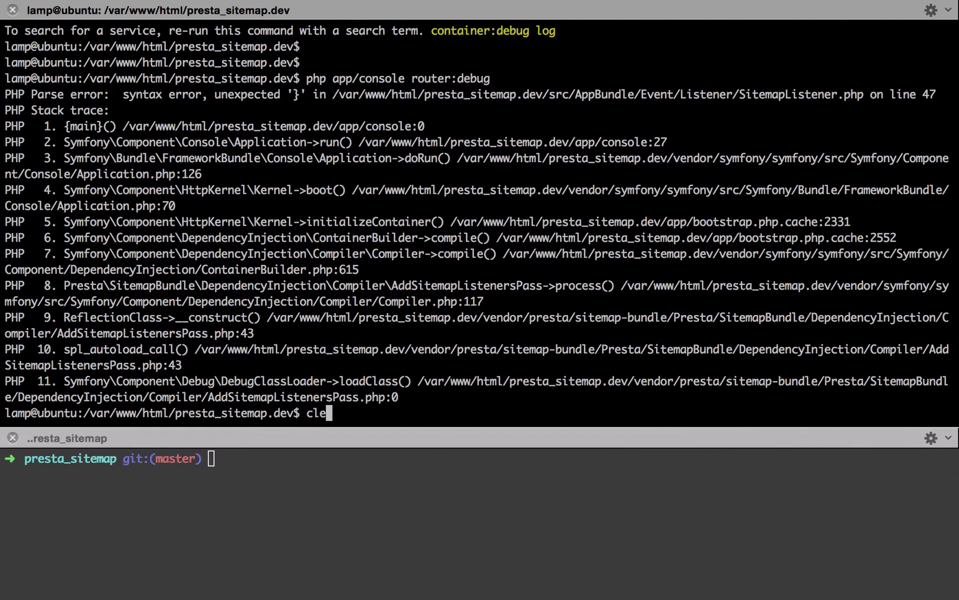
text(ar)
key(Return)
key(Up)
key(Return)
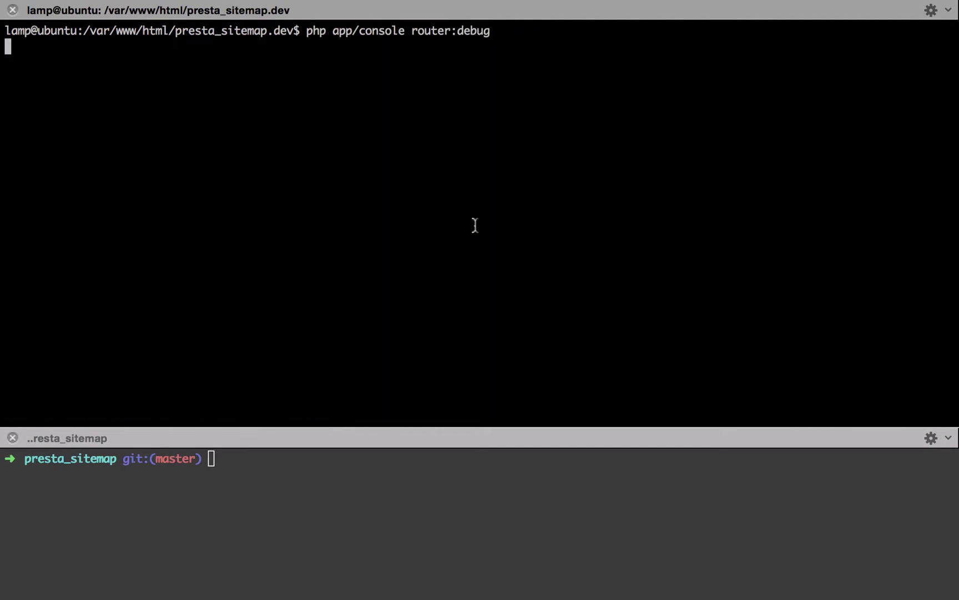
double_click(32, 381)
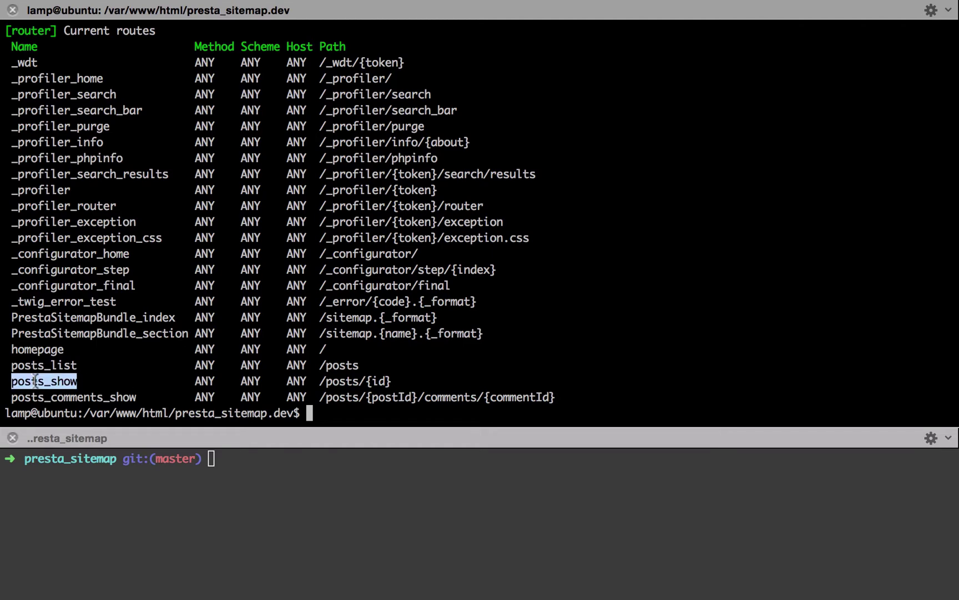
key(ctrl+Right)
Step: Uncomment the posts loop and generate each URL from 'posts_show' with the post's id
click(502, 397)
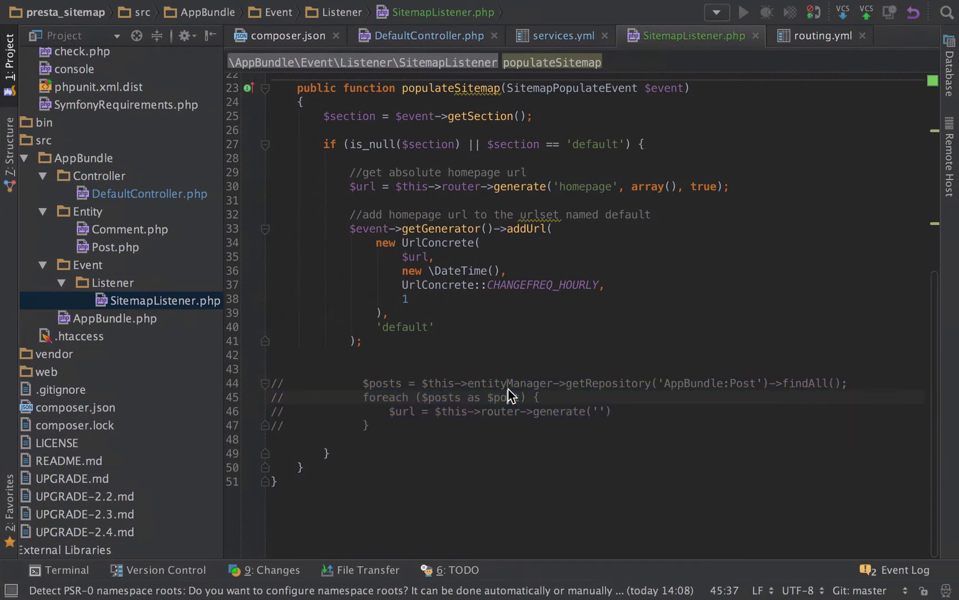
key(ctrl+w)
key(ctrl+slash)
click(587, 411)
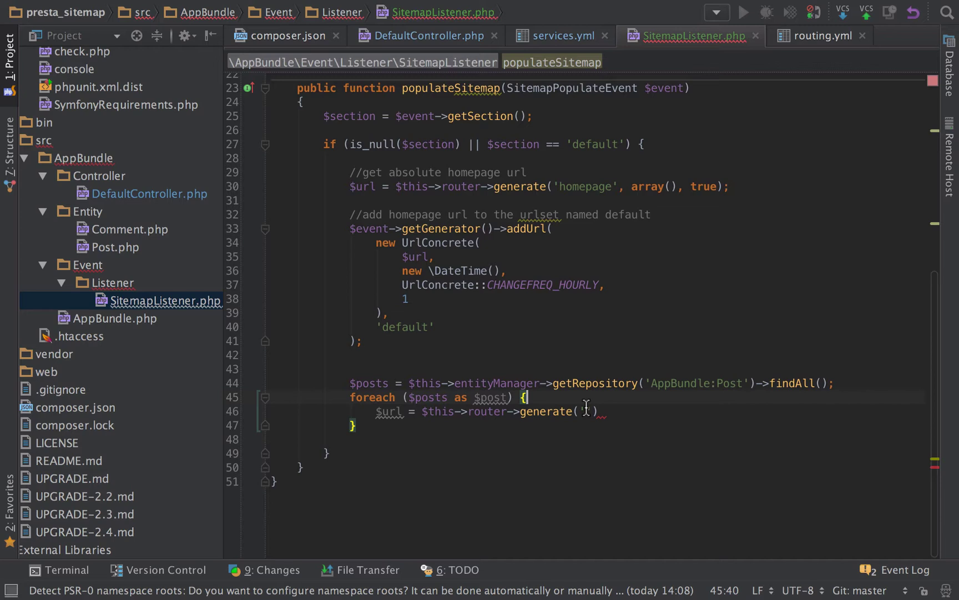
text(posts_show)
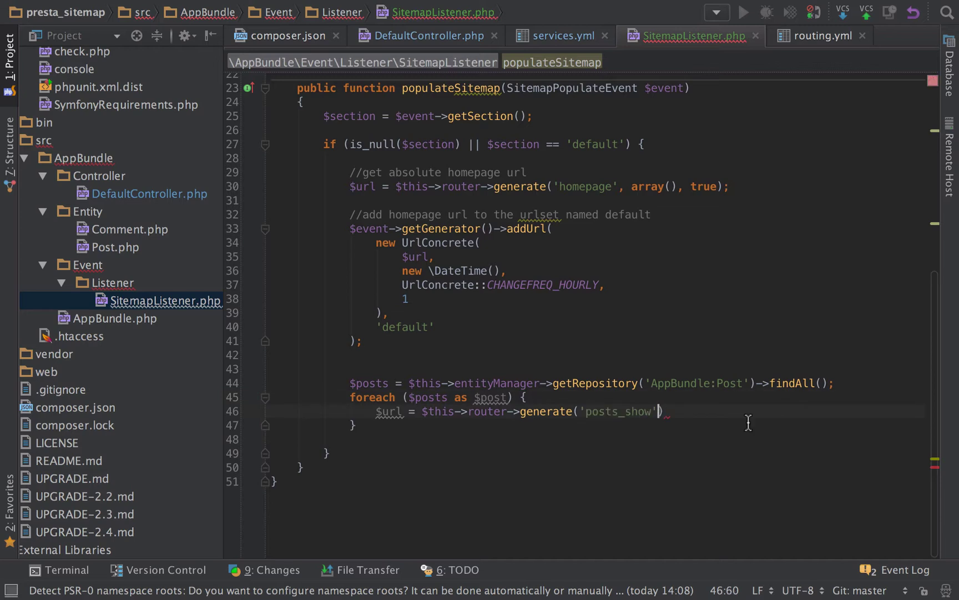
text(, ar)
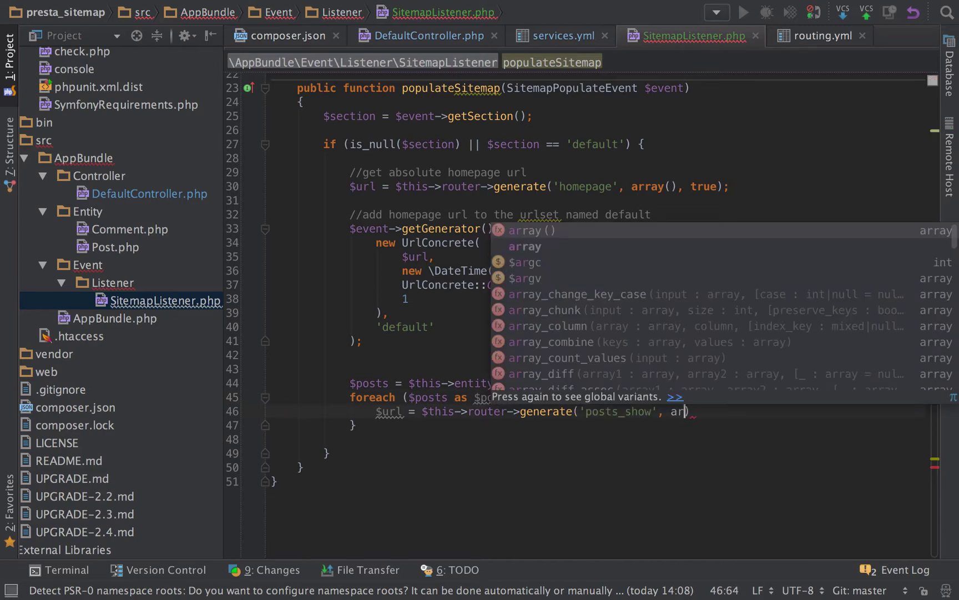
text(ray(')
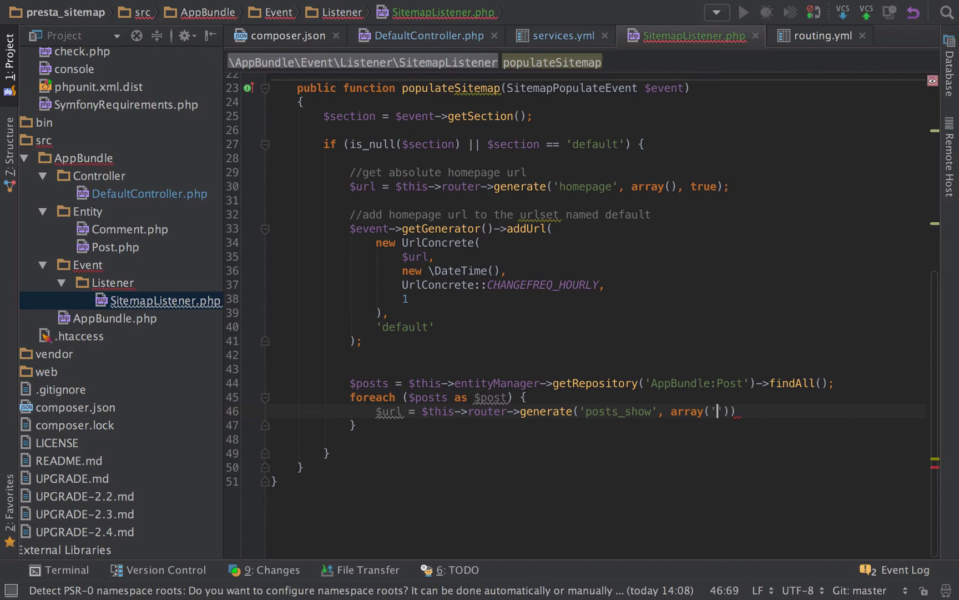
text(id'=>$post)
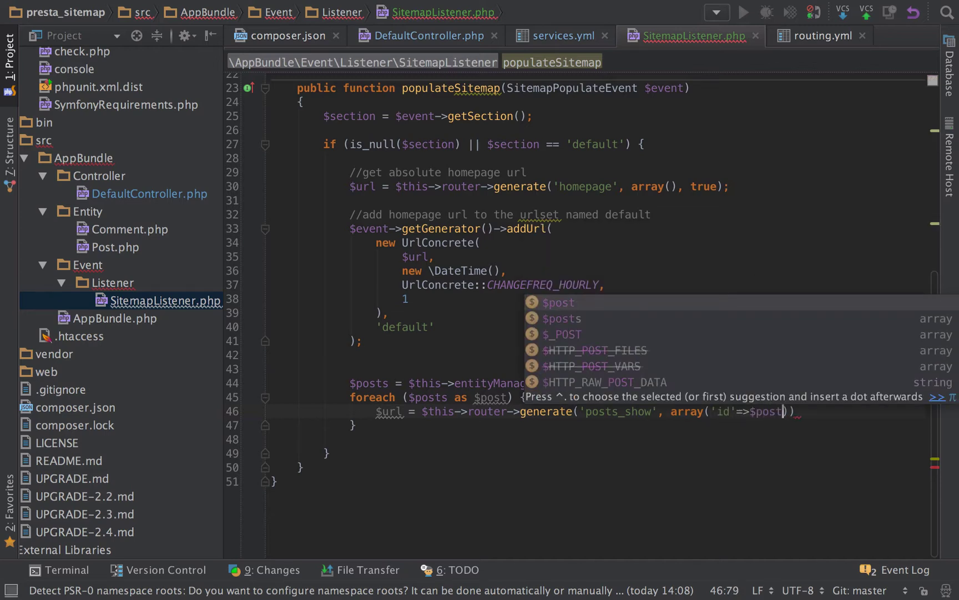
text(->getId)
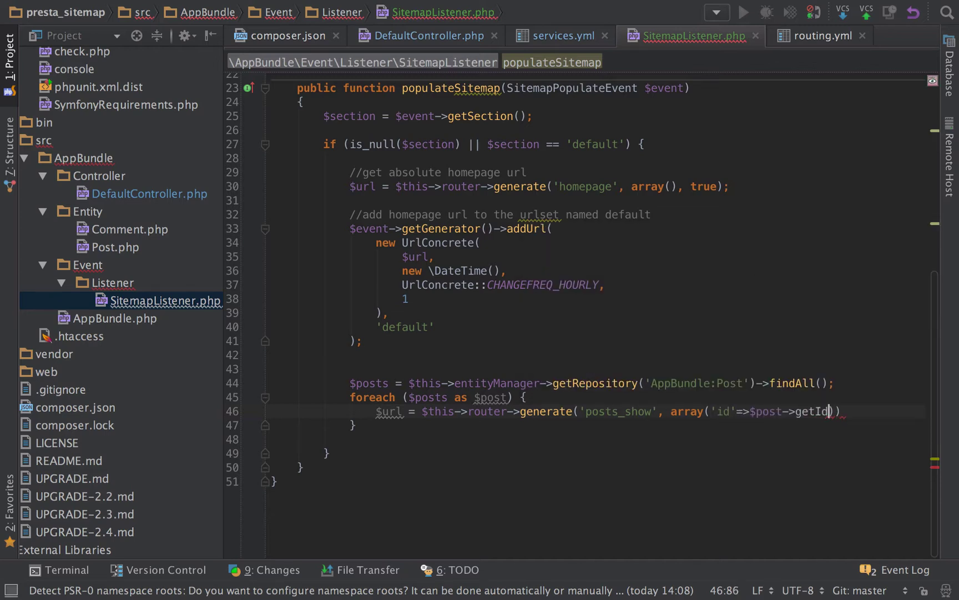
text((),)
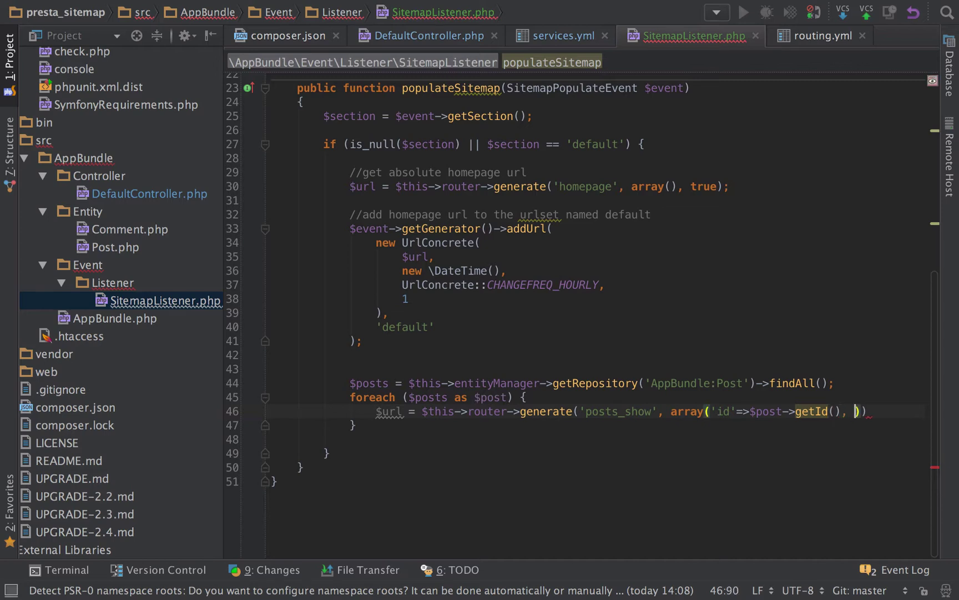
text( true))
text();)
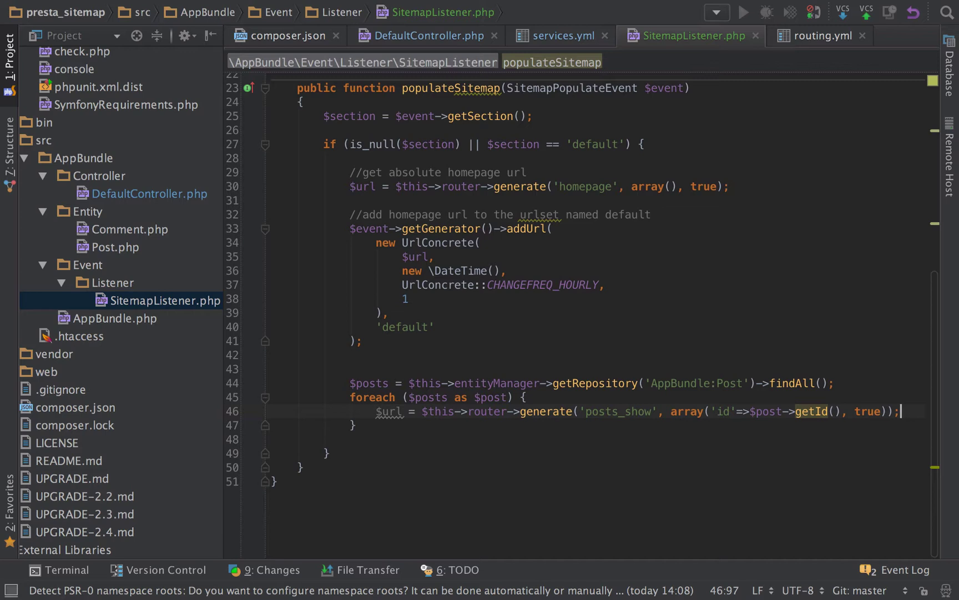
key(Return)
key(Return)
Step: Copy the homepage addUrl block into the loop, using CHANGEFREQ_MONTHLY and priority 0.7
drag(399, 338, 211, 233)
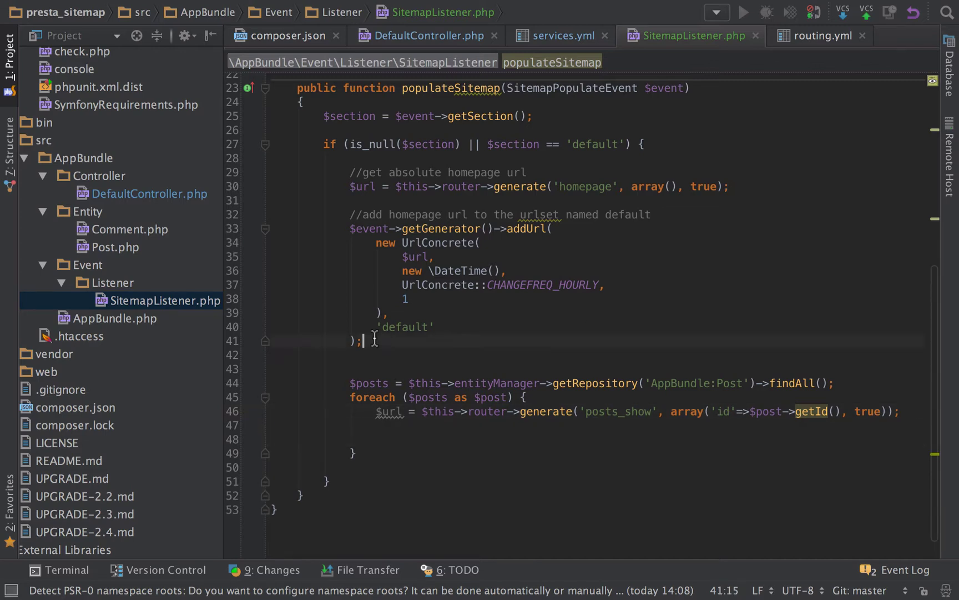
key(ctrl+c)
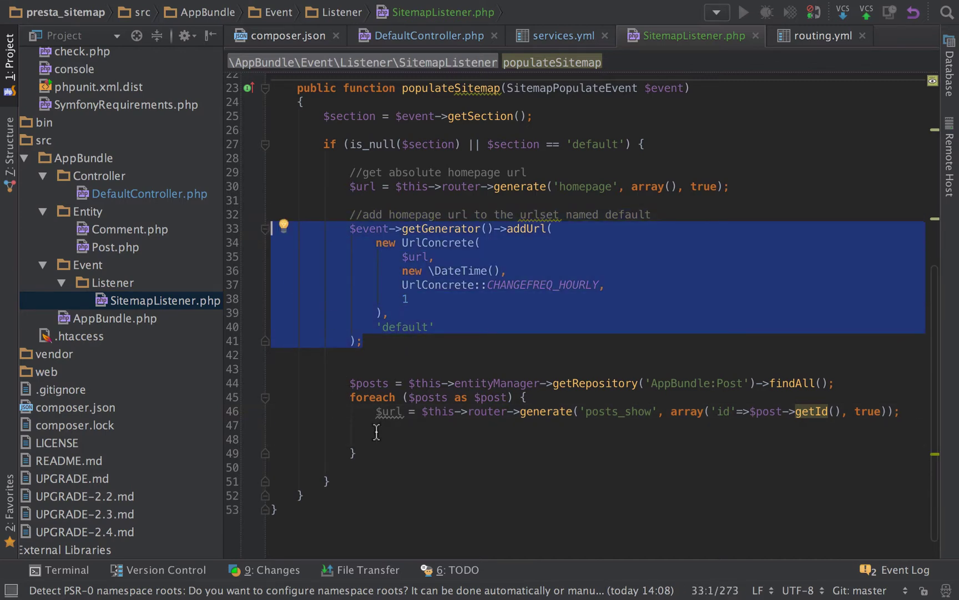
click(377, 436)
key(ctrl+v)
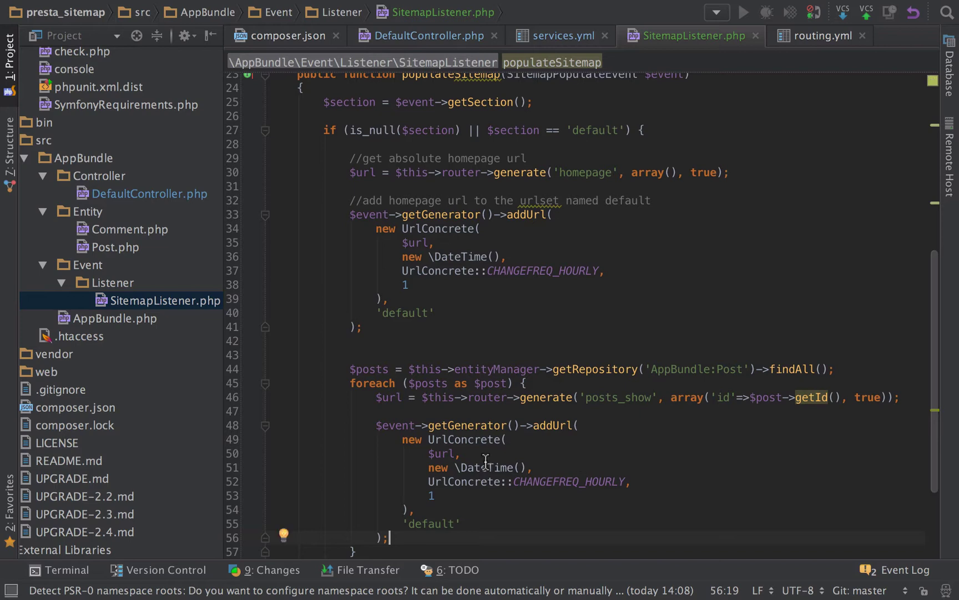
double_click(557, 477)
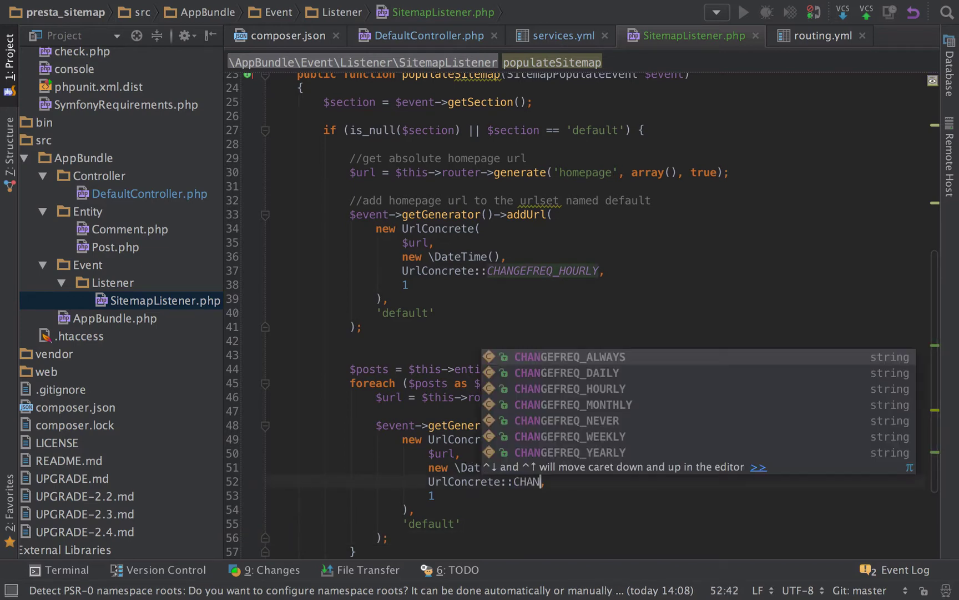
key(Down)
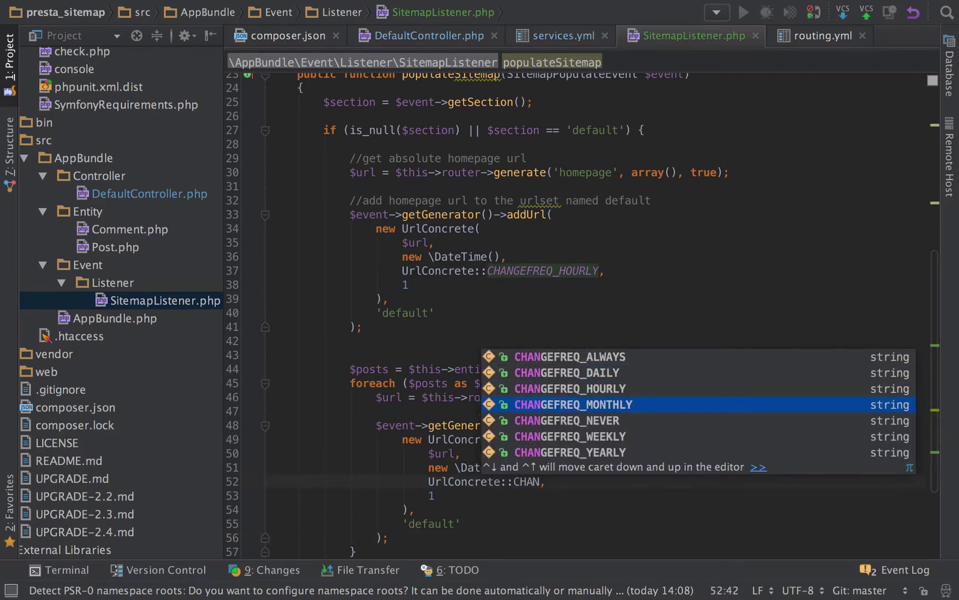
key(Return)
key(Down)
key(Left)
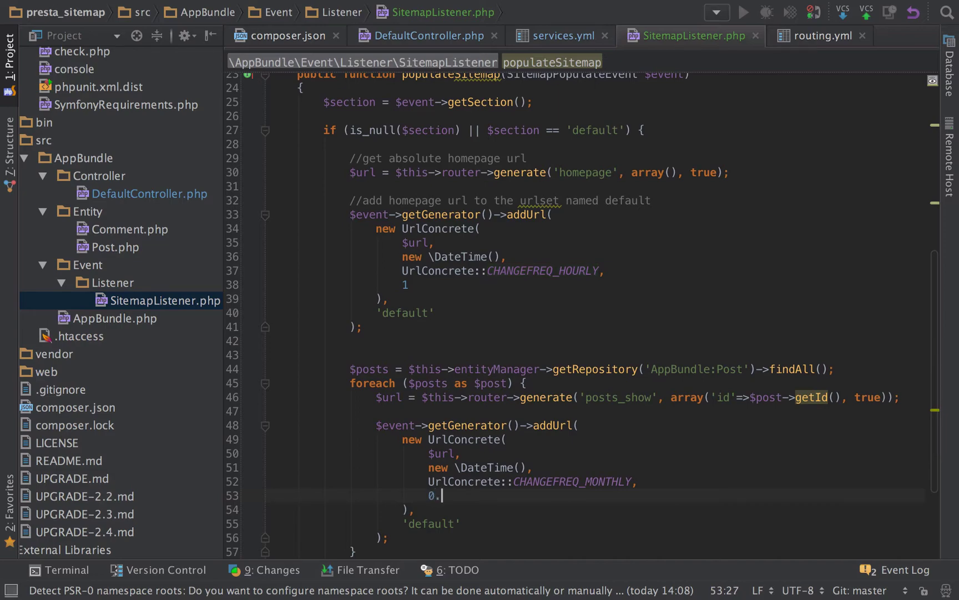
text(7)
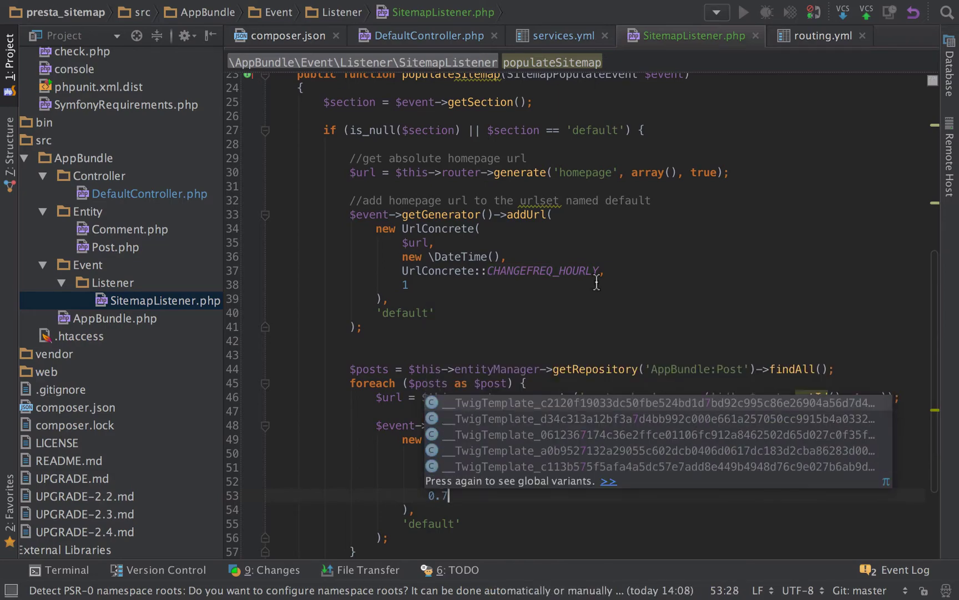
click(596, 284)
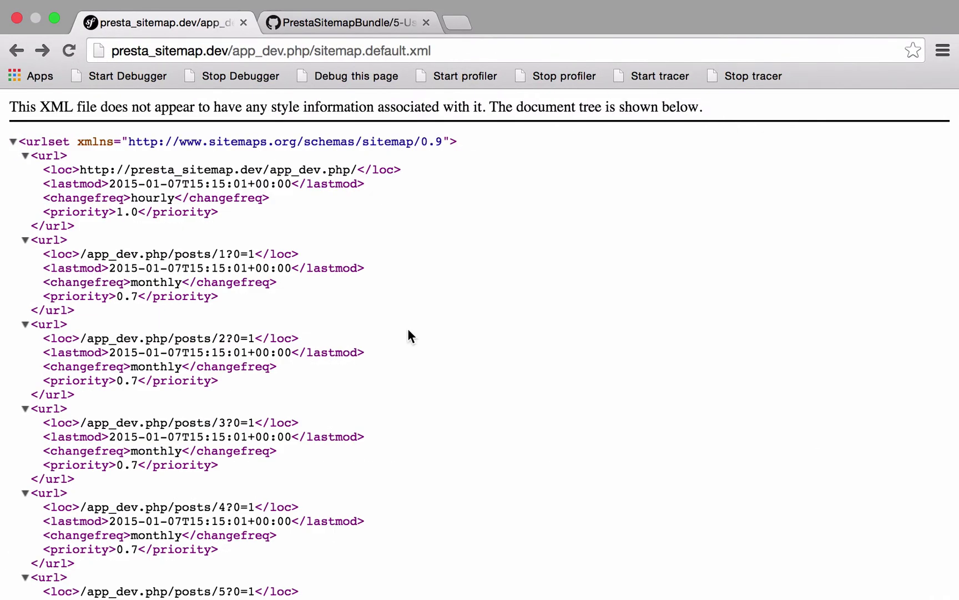
scroll(407, 336, down, 3)
scroll(408, 335, down, 2)
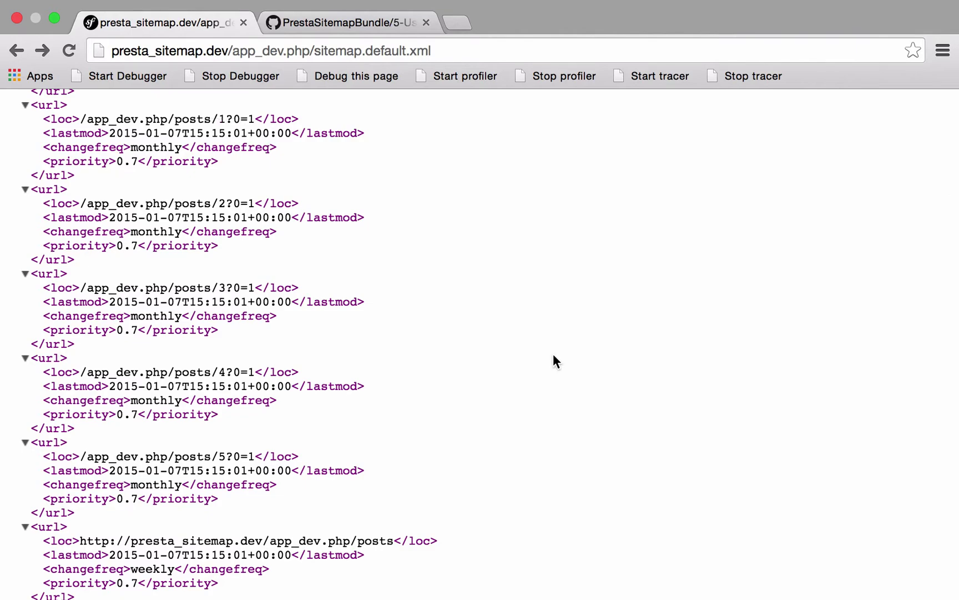
Step: Fix the generate call's parentheses so true follows the id array as generate's own argument
key(ctrl+Right)
key(ctrl+Right)
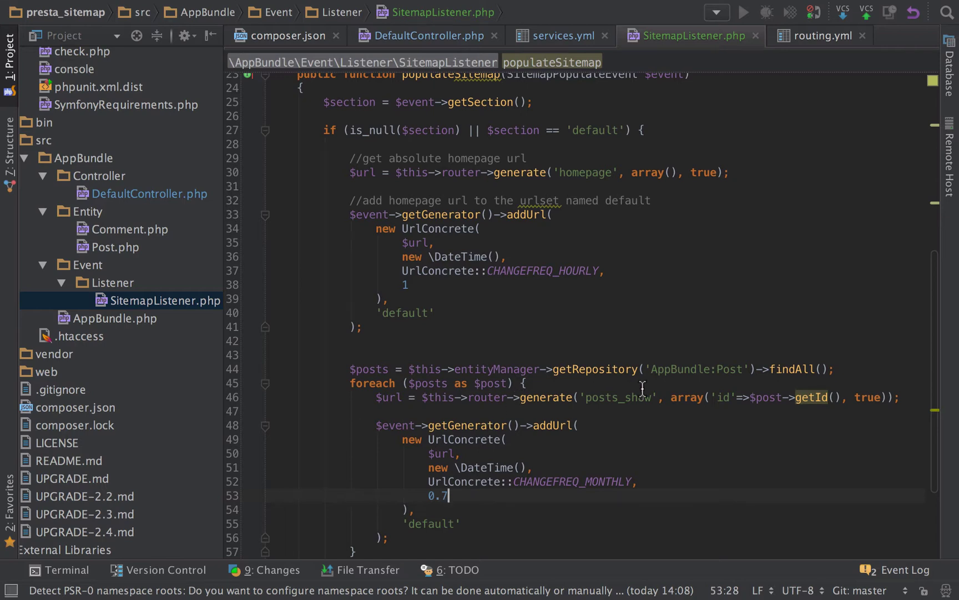
click(833, 397)
text())
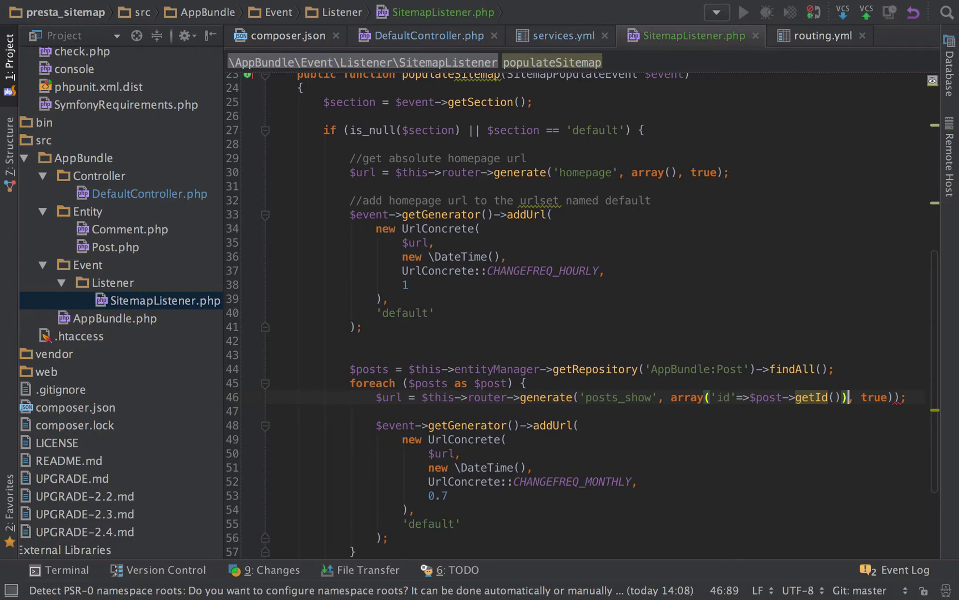
key(Right)
key(Right)
key(Right)
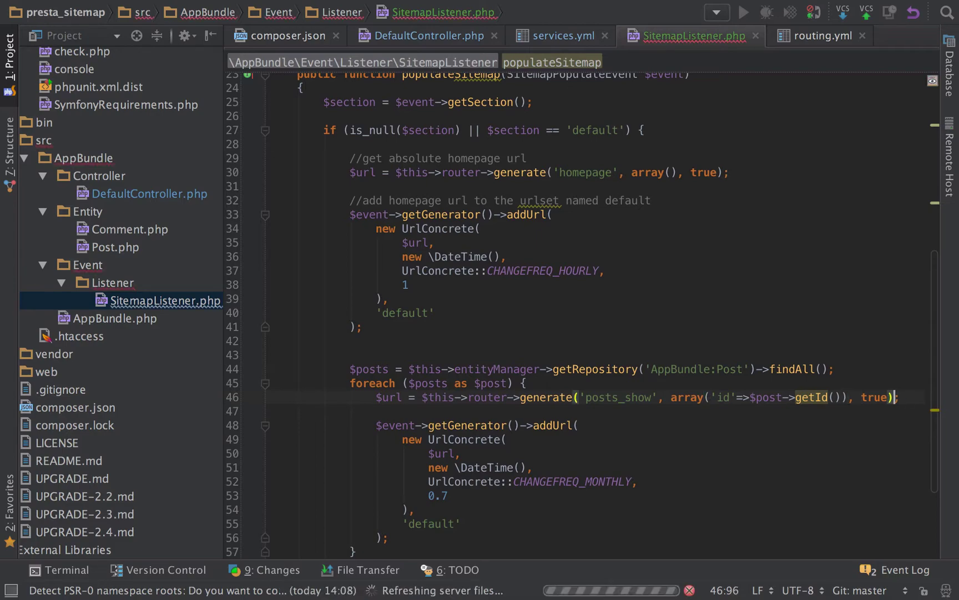
key(ctrl+Left)
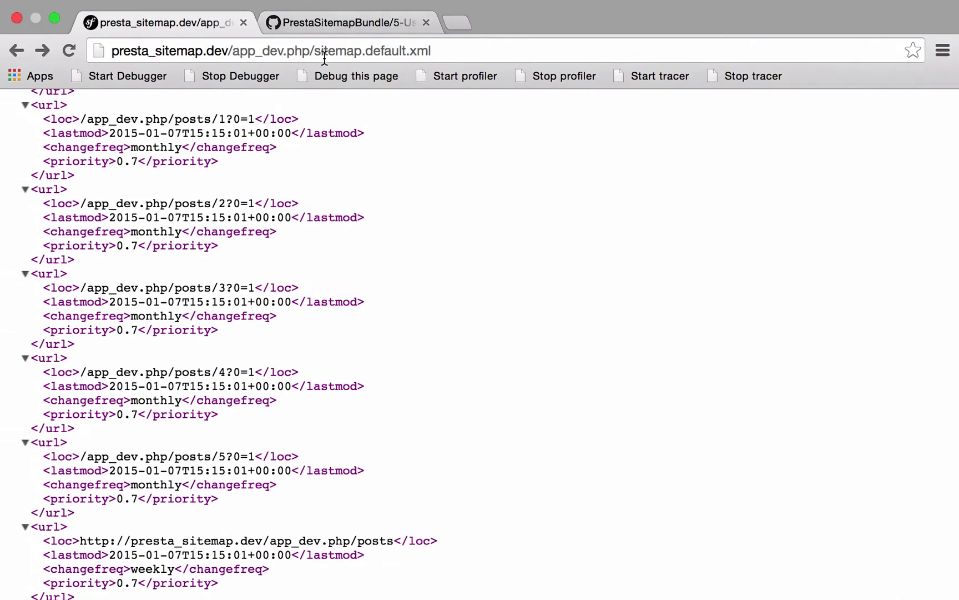
click(324, 59)
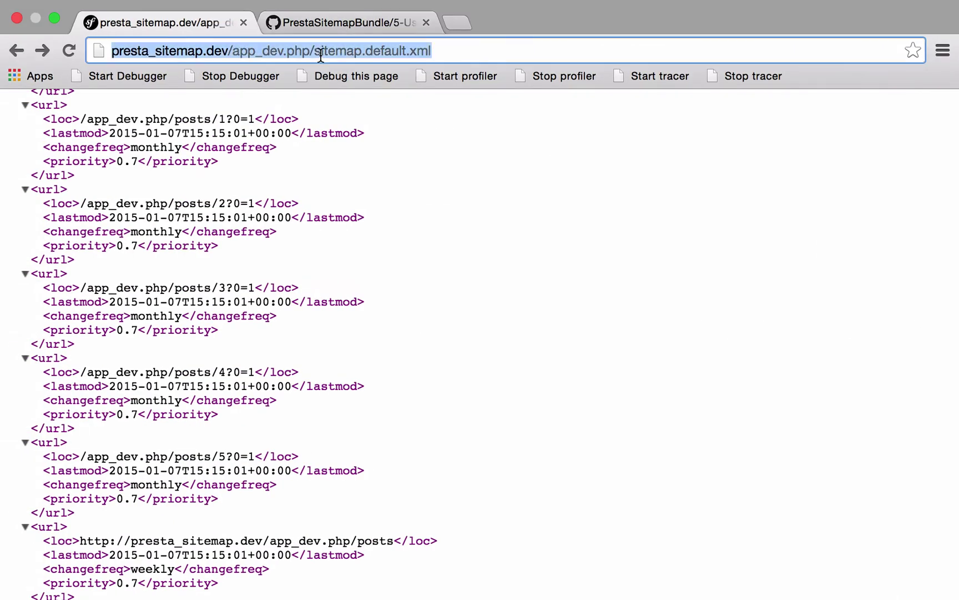
key(Return)
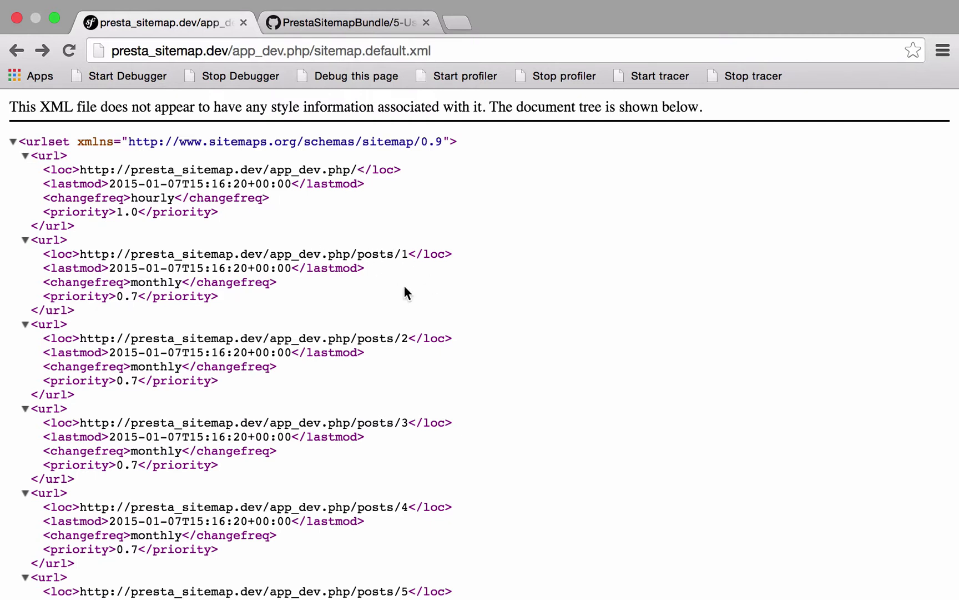
scroll(140, 301, down, 1)
scroll(140, 300, down, 4)
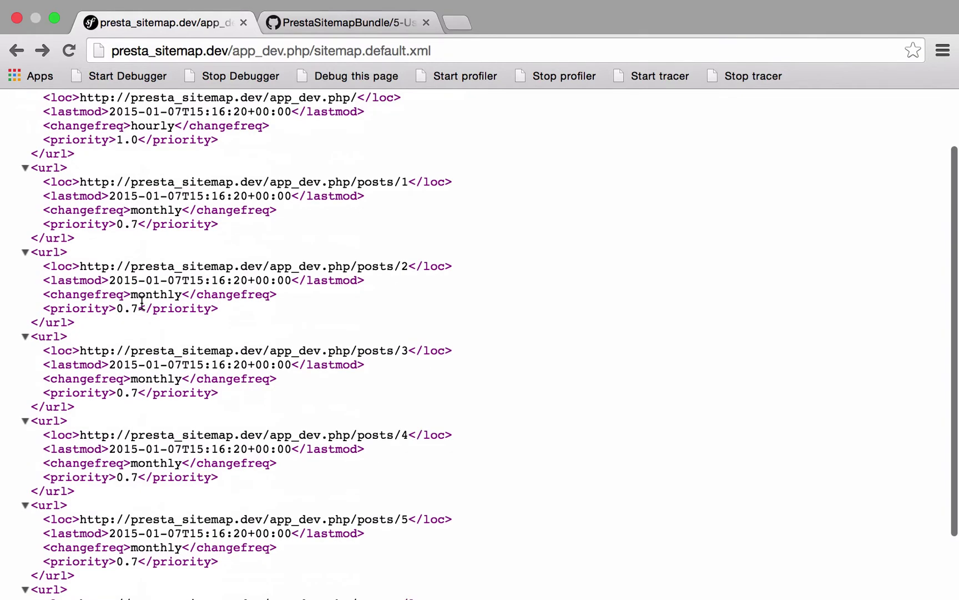
scroll(300, 337, down, 2)
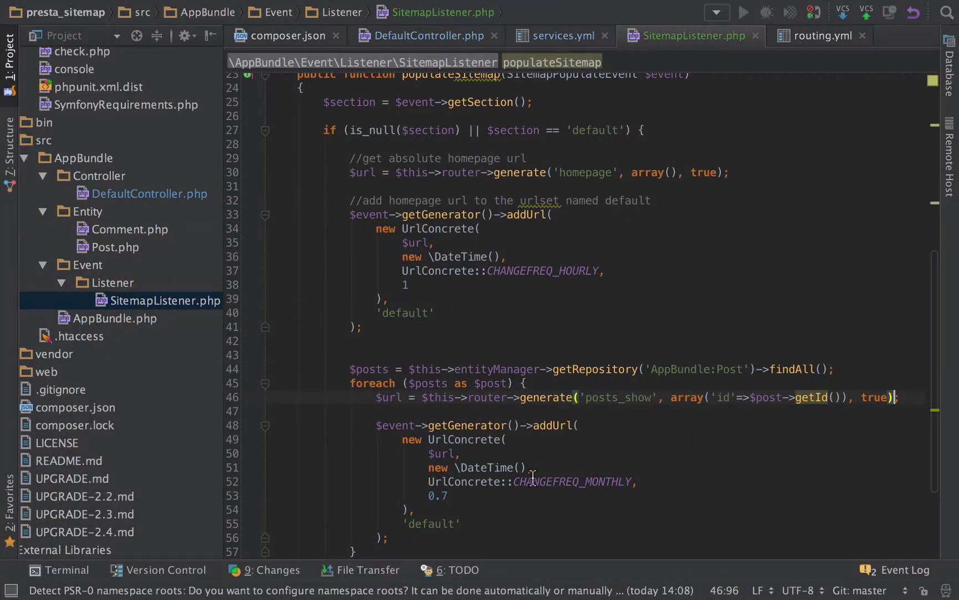
scroll(533, 477, down, 3)
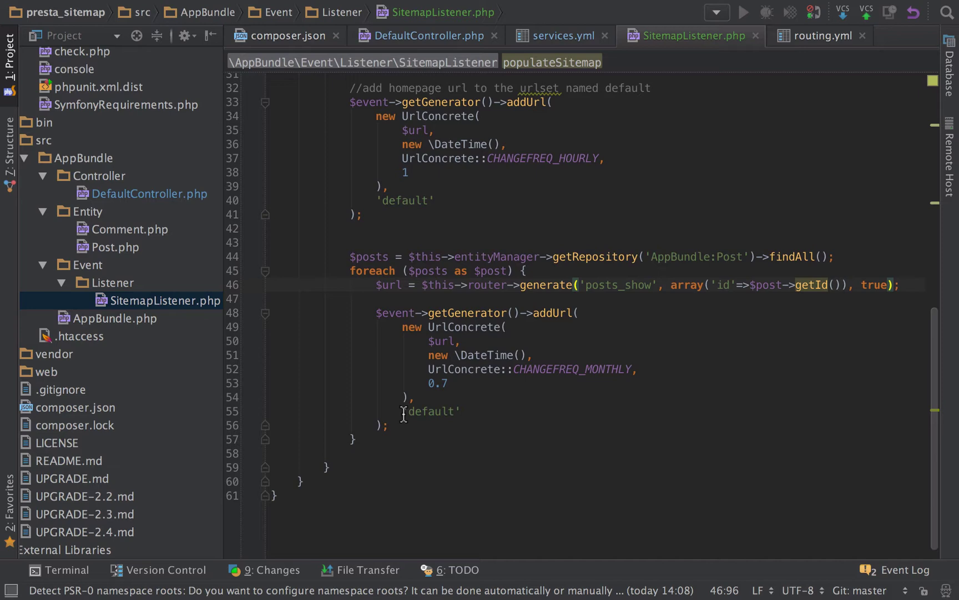
click(381, 436)
key(Return)
key(Return)
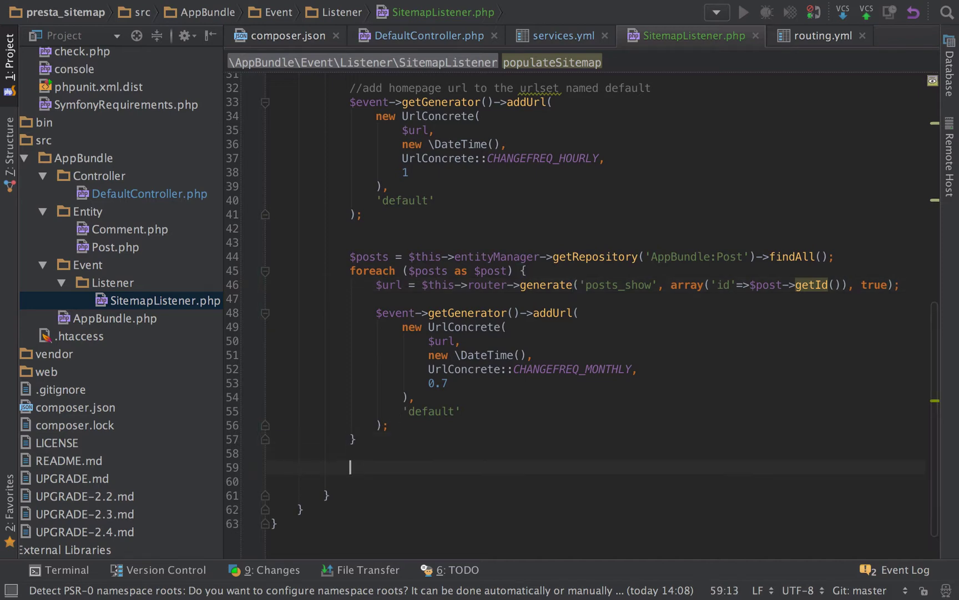
scroll(459, 284, up, 5)
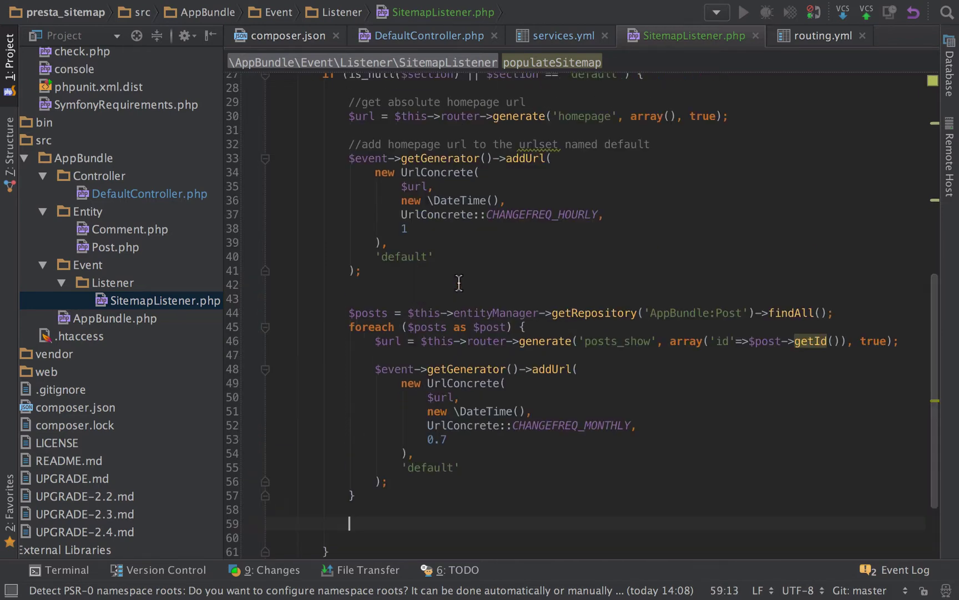
scroll(389, 358, down, 2)
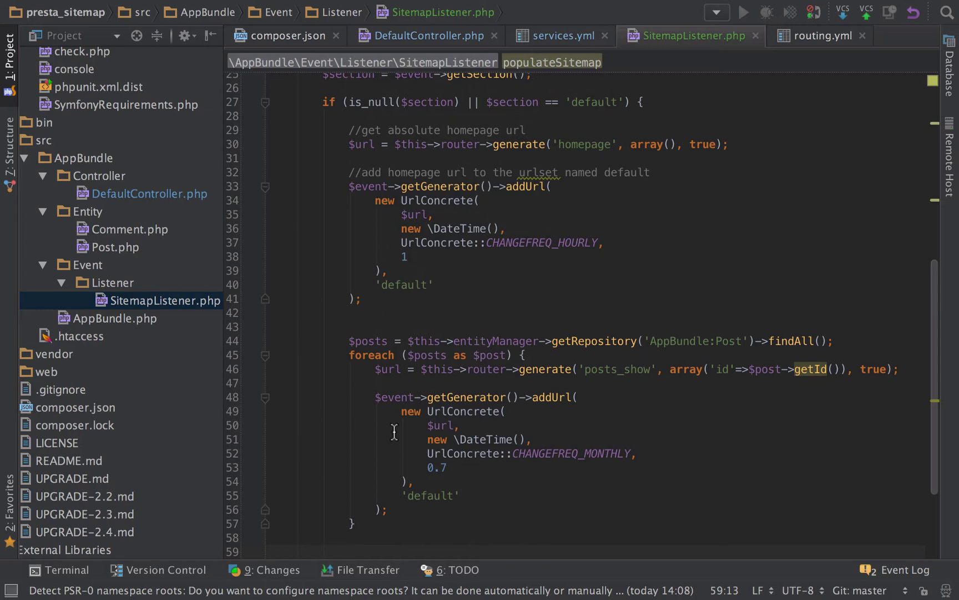
scroll(394, 432, down, 1)
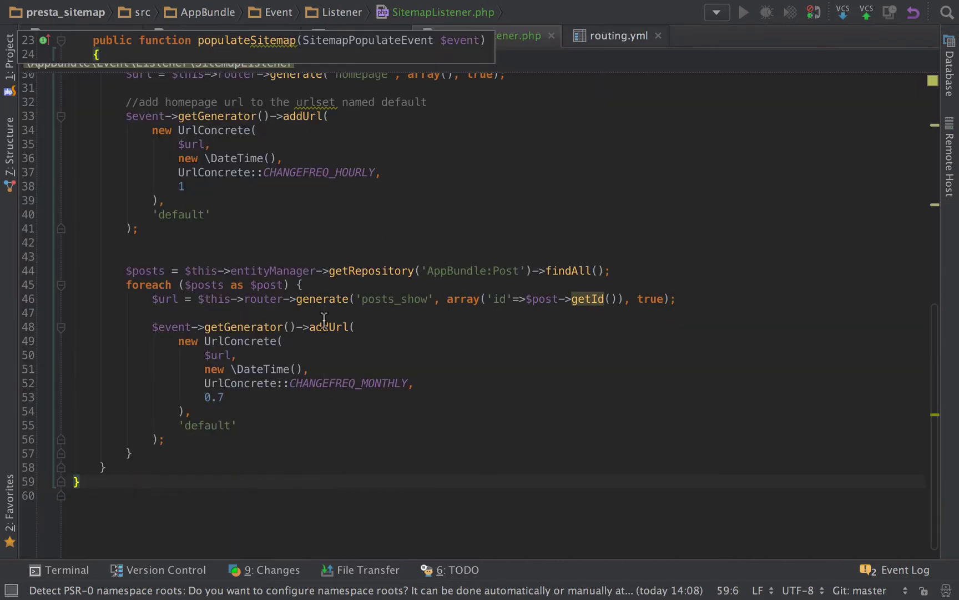
Step: Create an empty private createSiteMapEntry method below populateSitemap with the 'prif' template
key(Return)
key(Return)
text(pr)
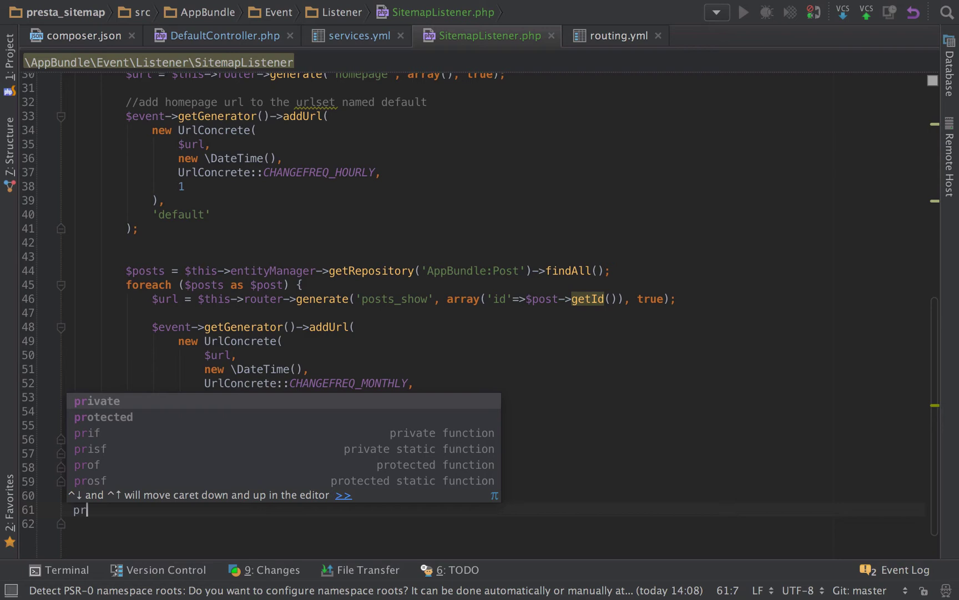
text(if)
key(Tab)
text(c)
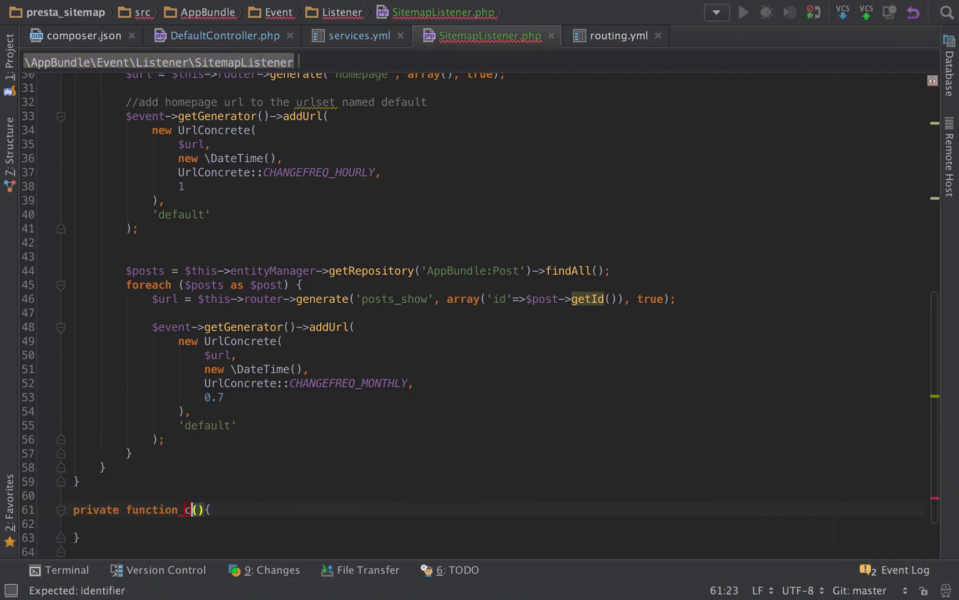
text(reate)
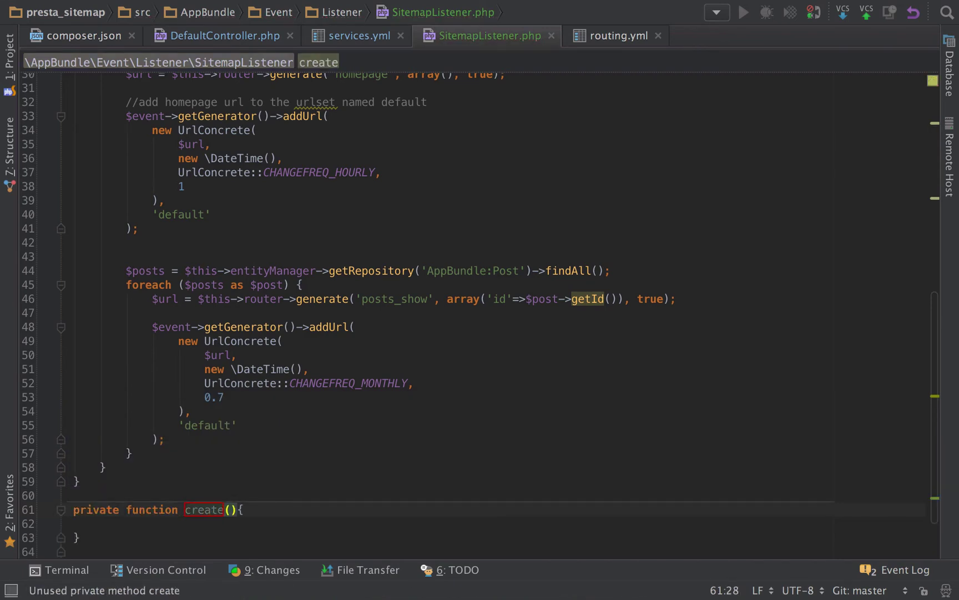
text(SiteMapEntry)
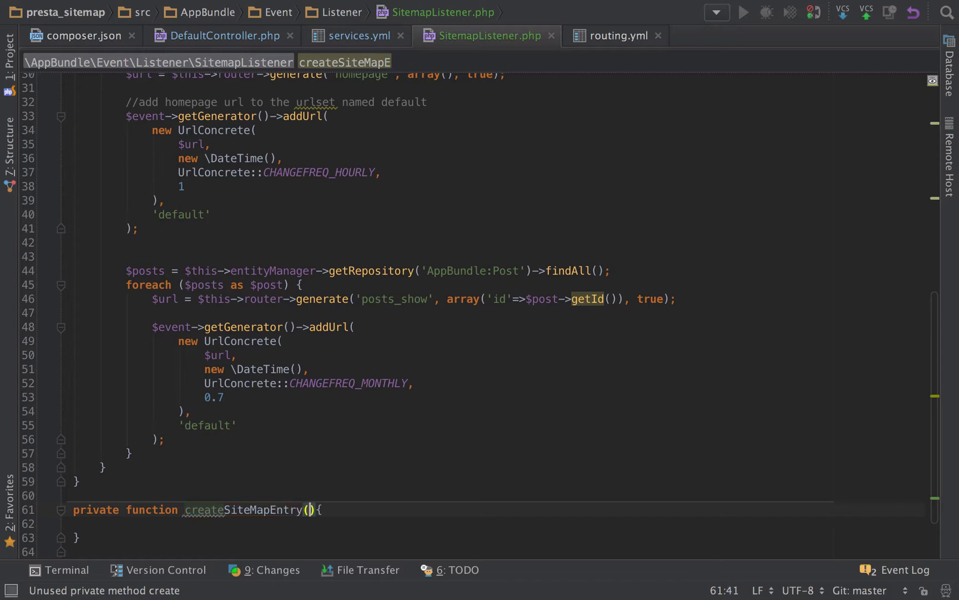
key(End)
key(Return)
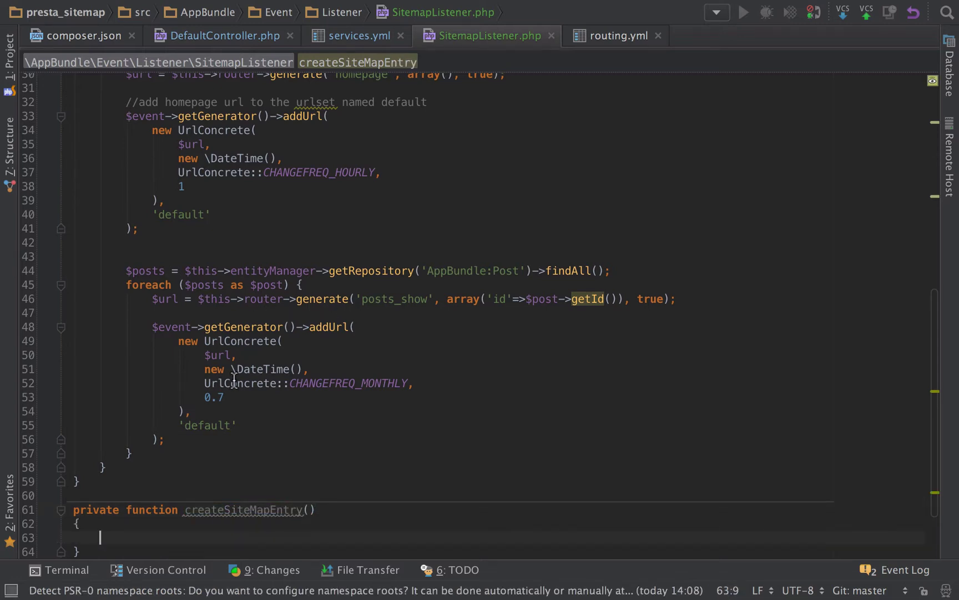
Step: Move the monthly addUrl block from the posts loop into createSiteMapEntry
right_click(172, 448)
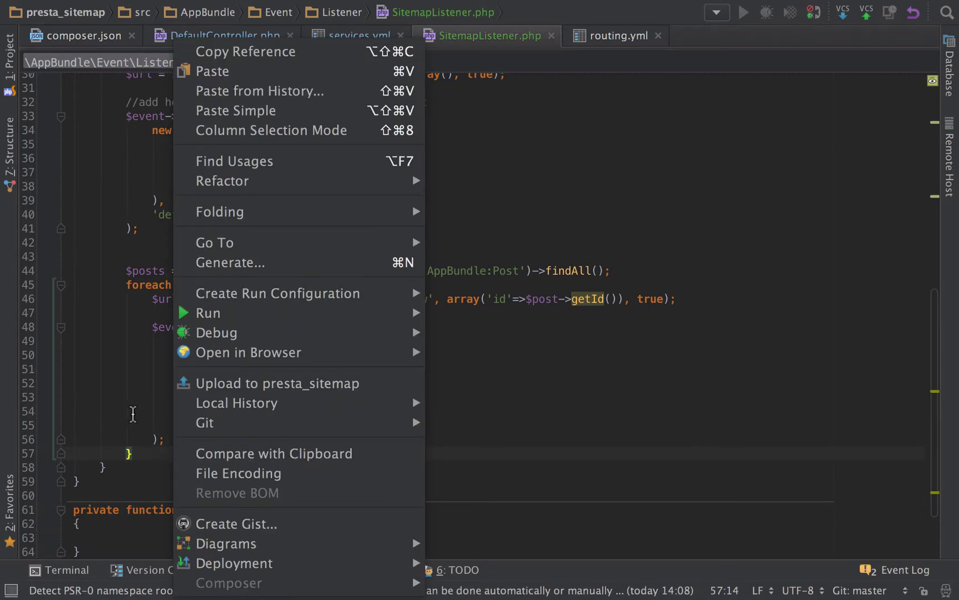
key(Escape)
drag(170, 440, 52, 323)
key(ctrl+c)
key(Delete)
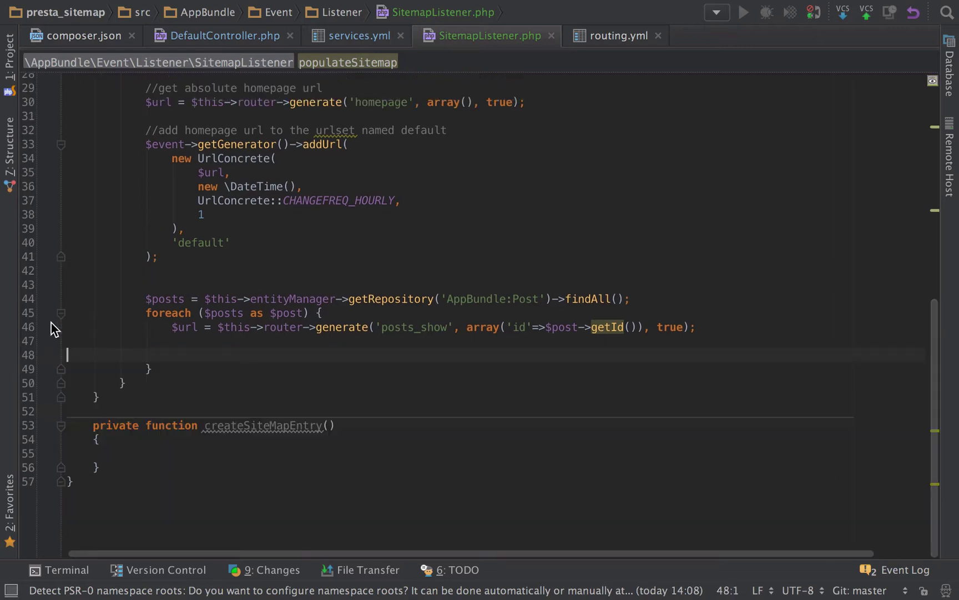
click(171, 452)
key(ctrl+v)
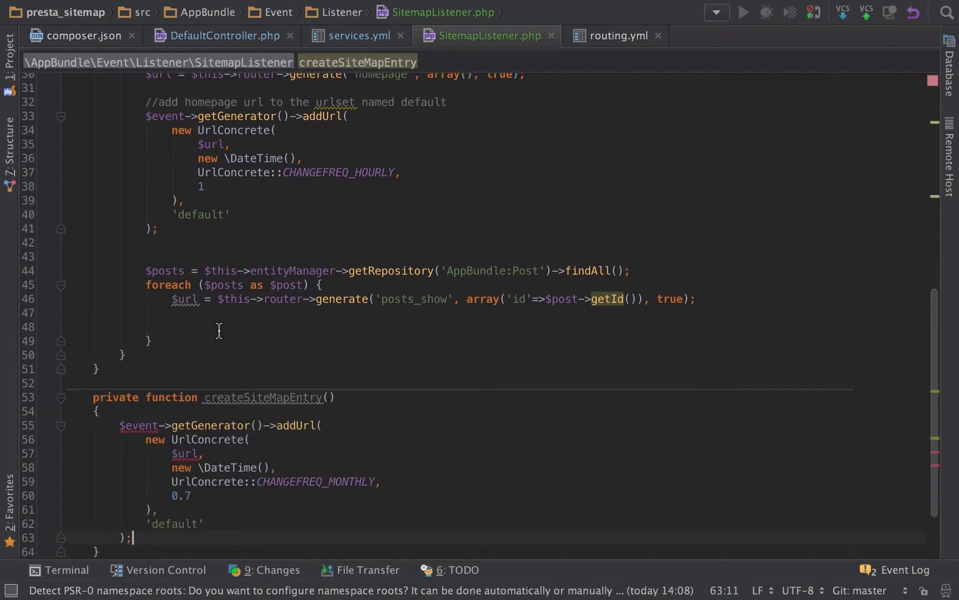
Step: Call $this->createSiteMapEntry($url) from inside the posts loop
click(219, 330)
key(Tab)
key(Tab)
key(Tab)
key(Tab)
text($t)
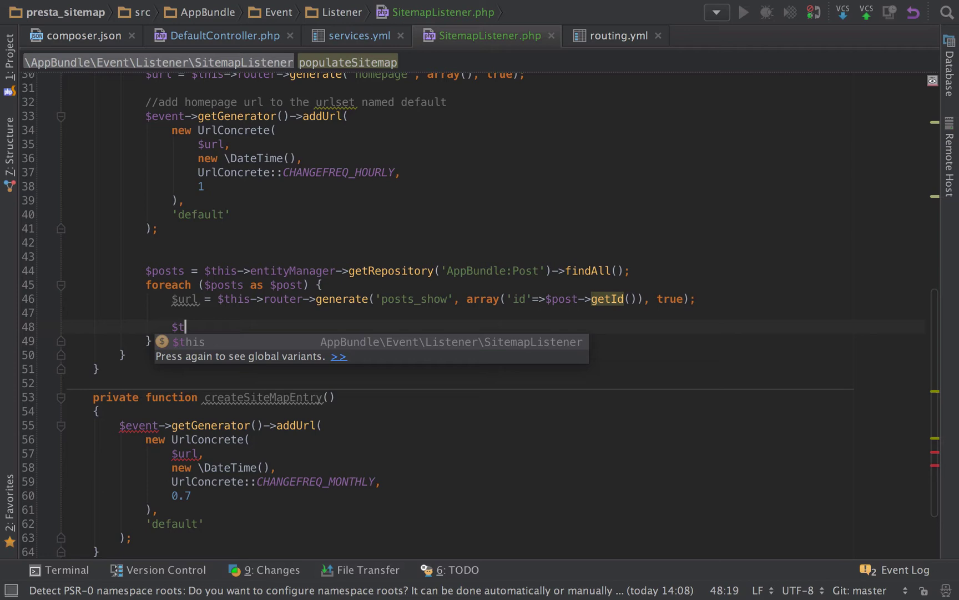
text(his->cr)
key(Return)
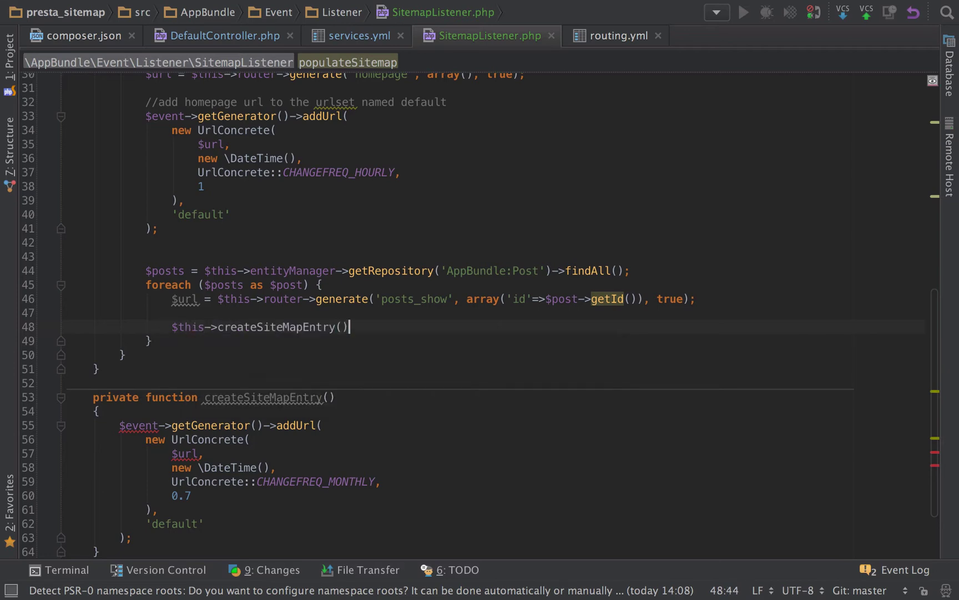
key(Left)
text($)
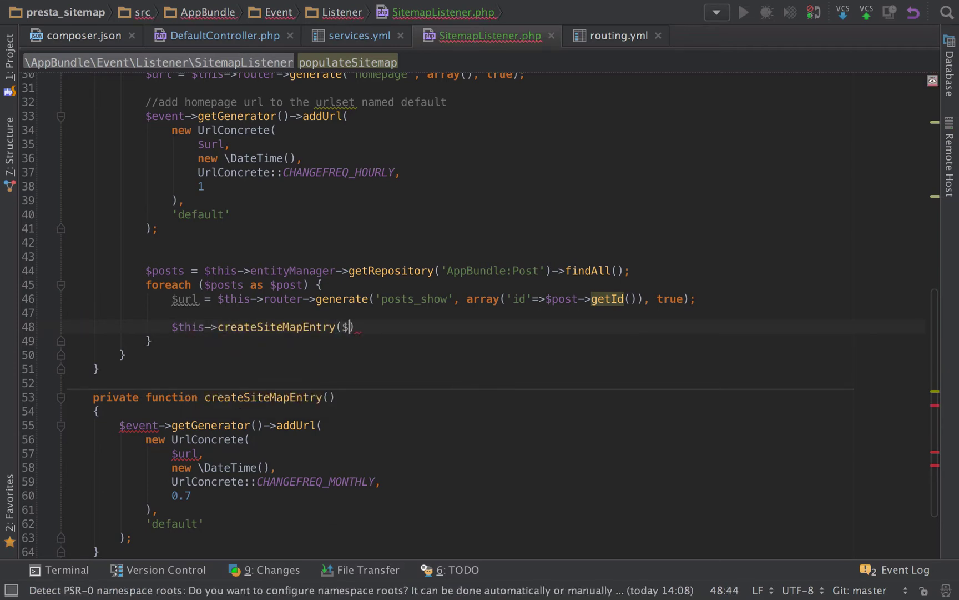
text(url,)
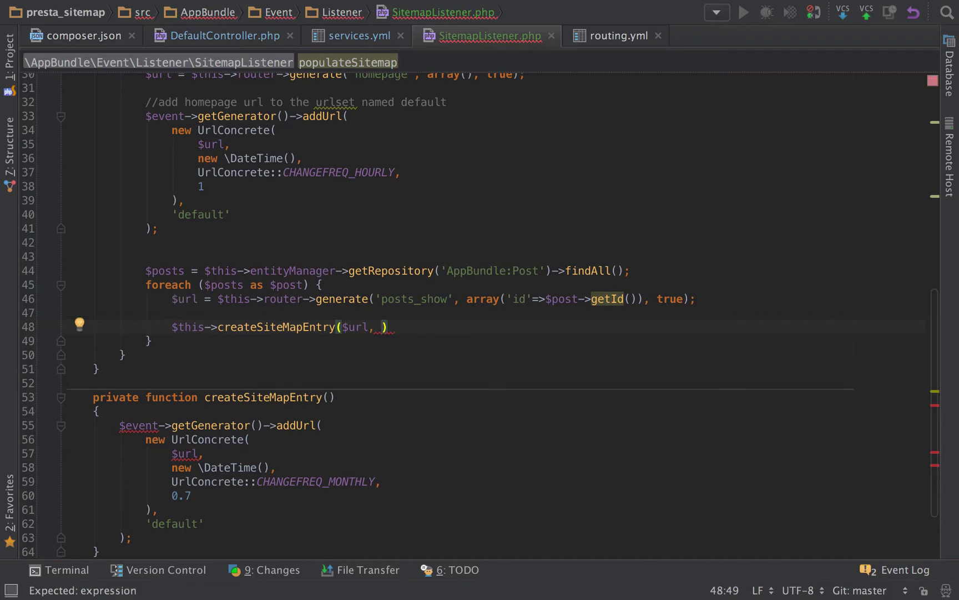
key(BackSpace)
key(BackSpace)
key(Right)
text(;)
scroll(313, 383, down, 2)
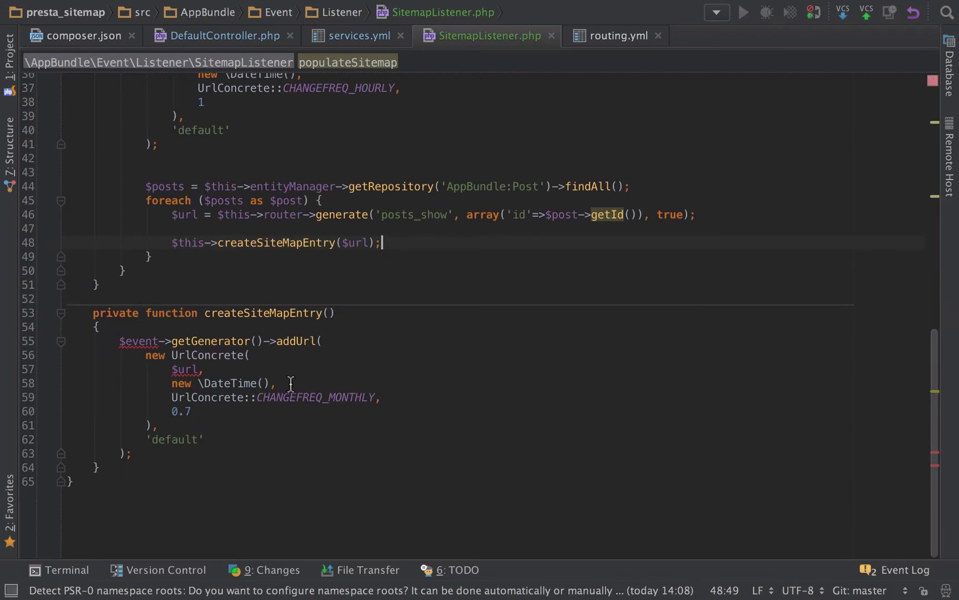
Step: Add the $url parameter to createSiteMapEntry and check its addUrl event reference
click(331, 312)
text($)
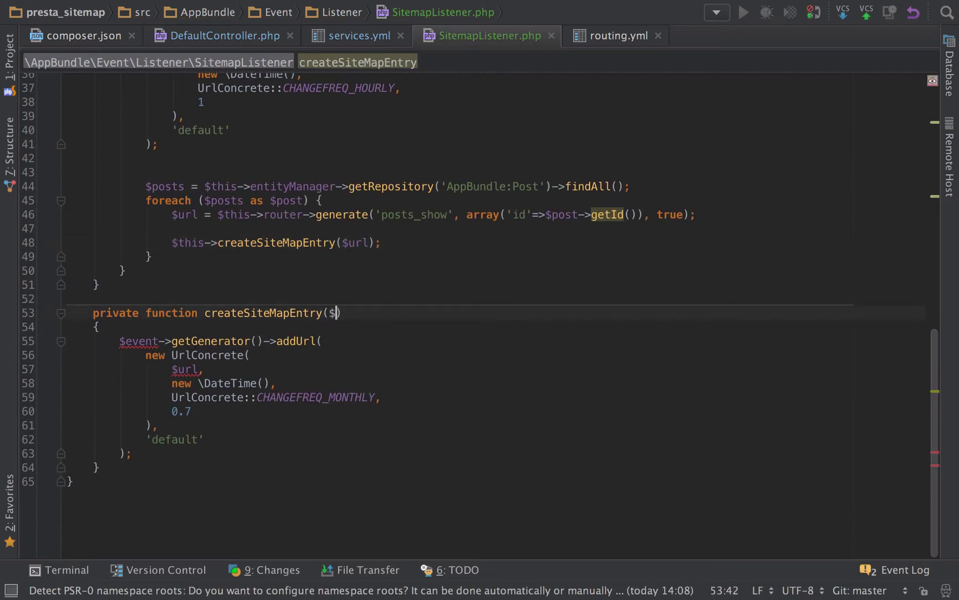
text(url)
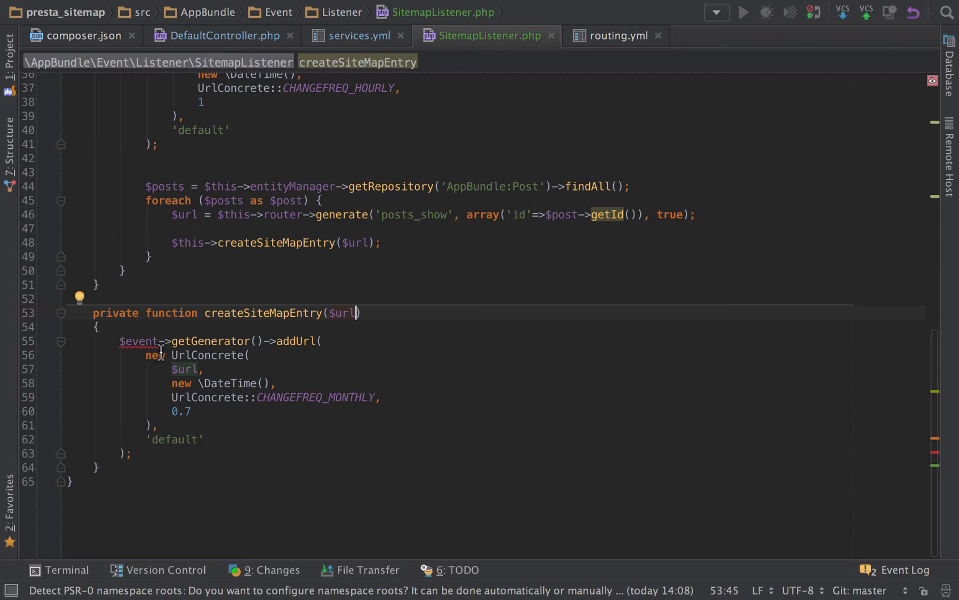
click(127, 342)
text(this)
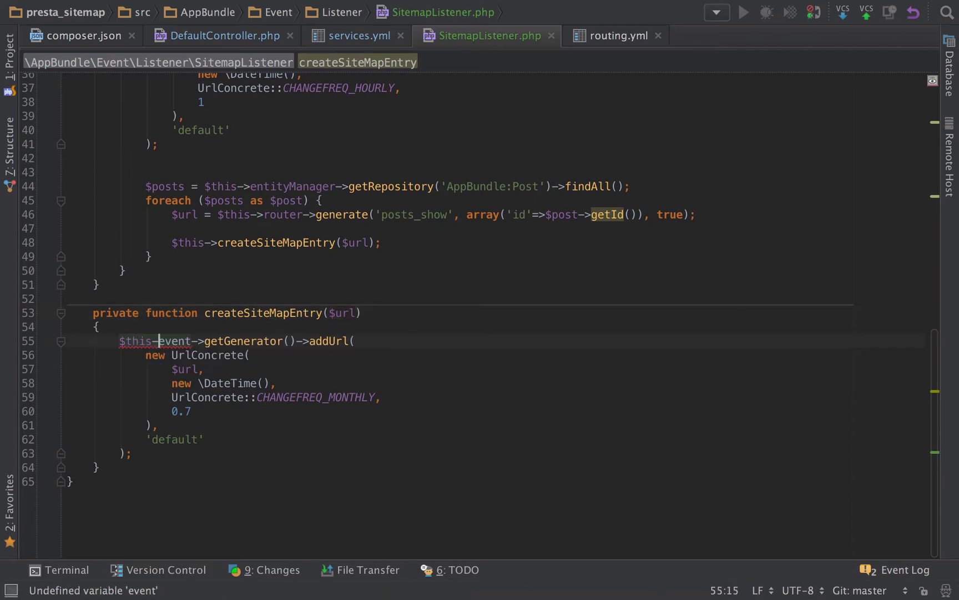
text(->)
click(328, 254)
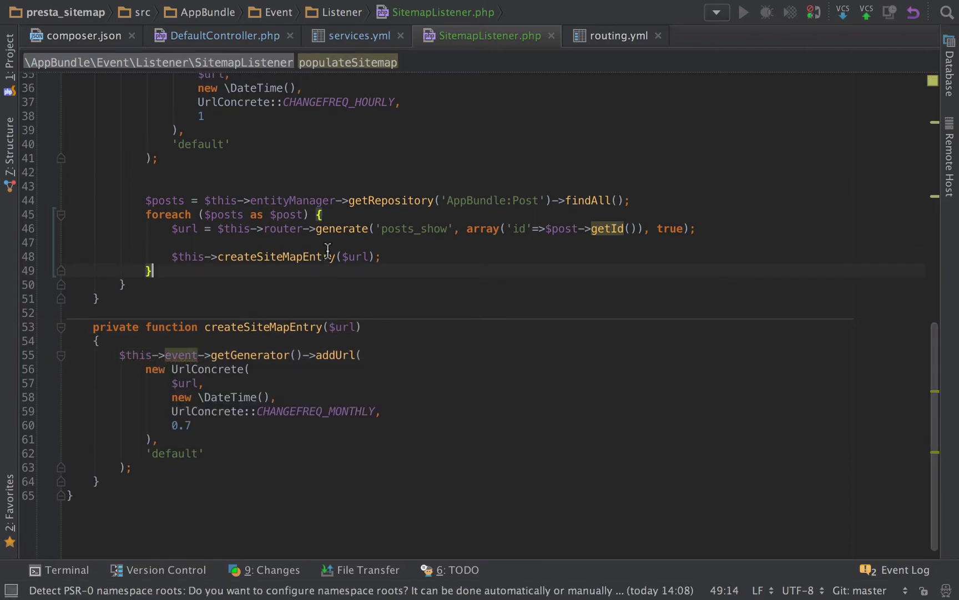
scroll(327, 254, up, 10)
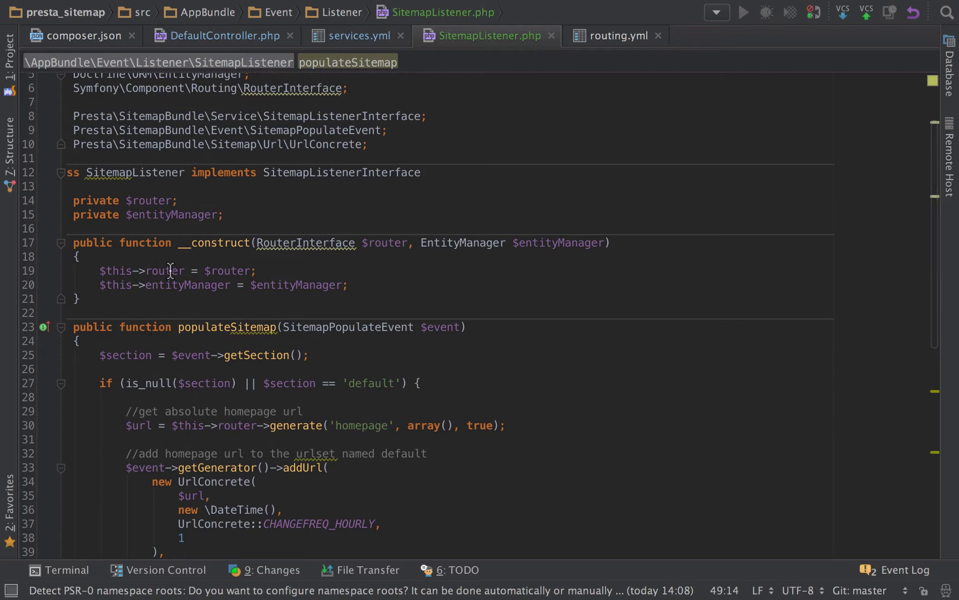
Step: Duplicate the private $router declaration as a new private $event property
click(172, 271)
click(149, 199)
key(super+d)
double_click(149, 200)
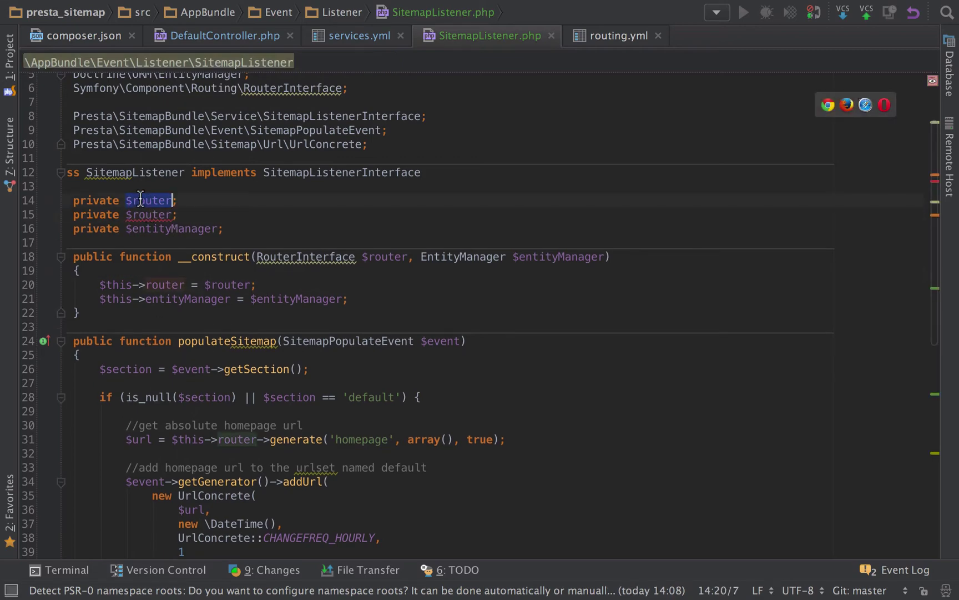
key(BackSpace)
text(event)
scroll(232, 329, down, 3)
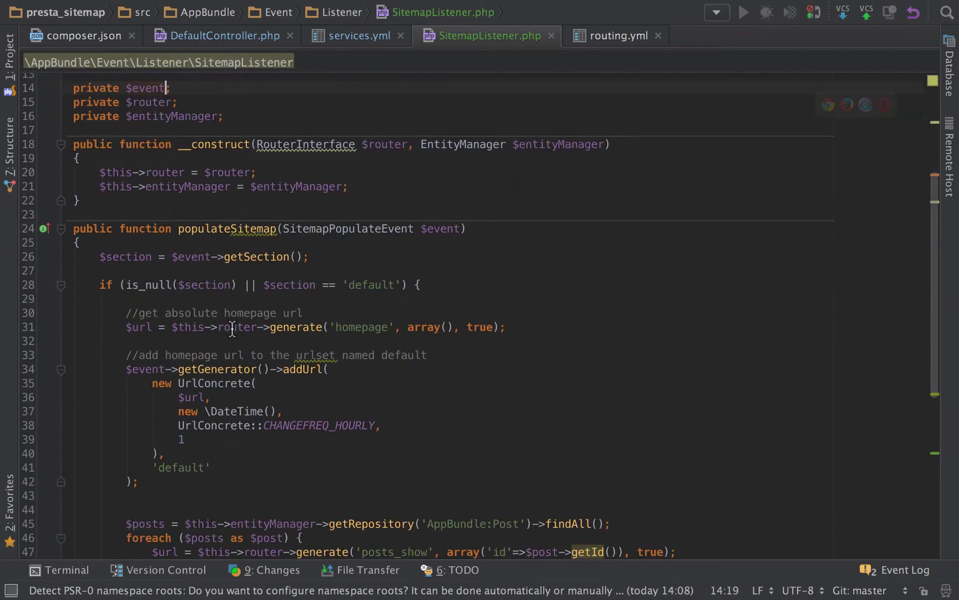
Step: Assign $this->event = $event in populateSitemap and use $this->event in the getSection call
click(147, 245)
key(Return)
text($)
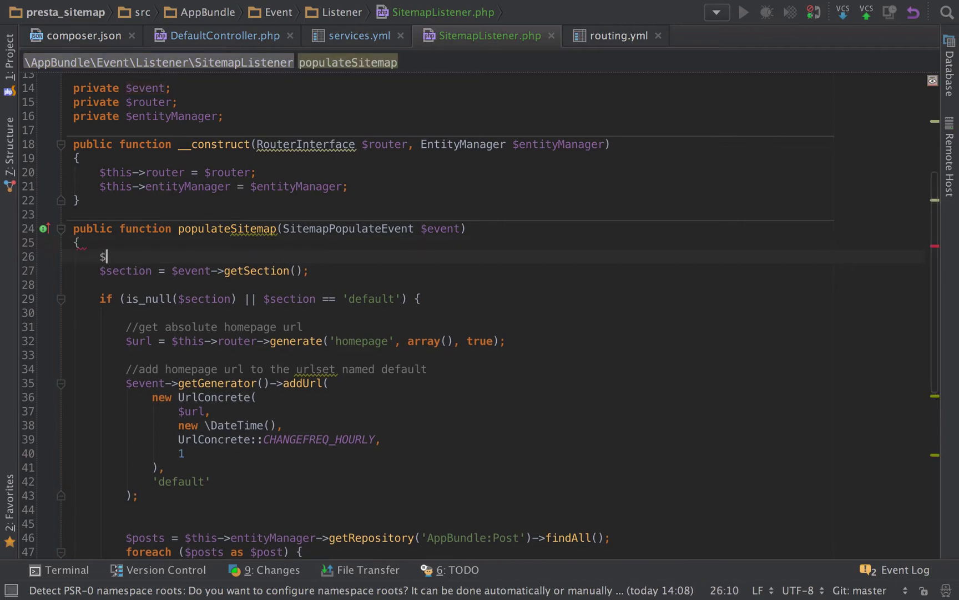
text(this->e)
key(Return)
text(= $)
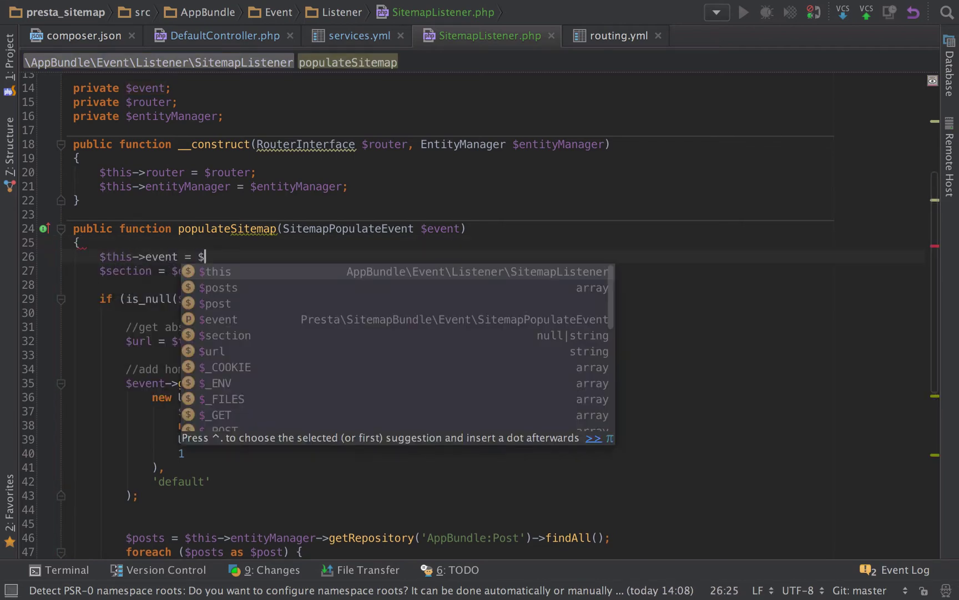
text(event;)
key(Return)
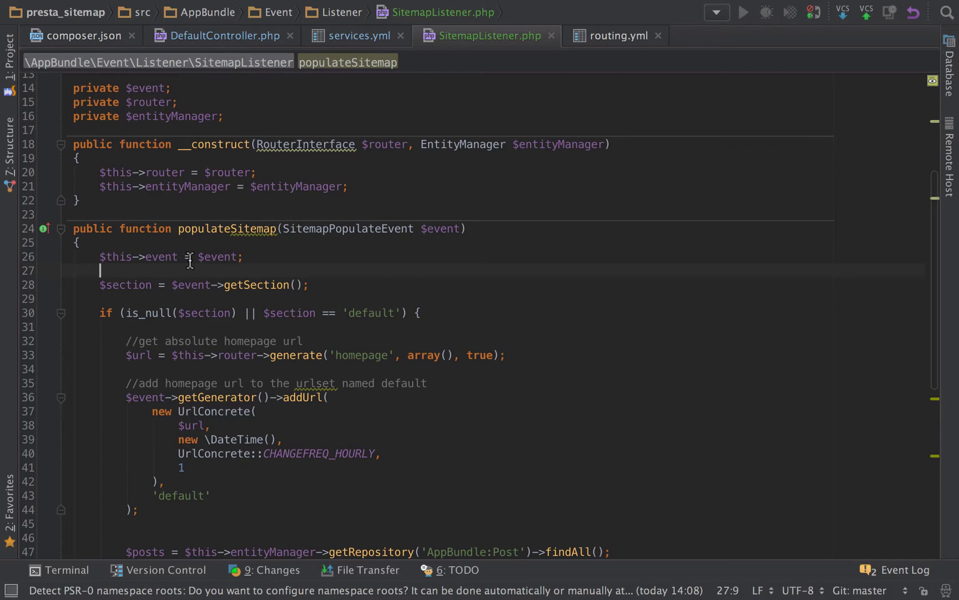
double_click(191, 285)
text($this-)
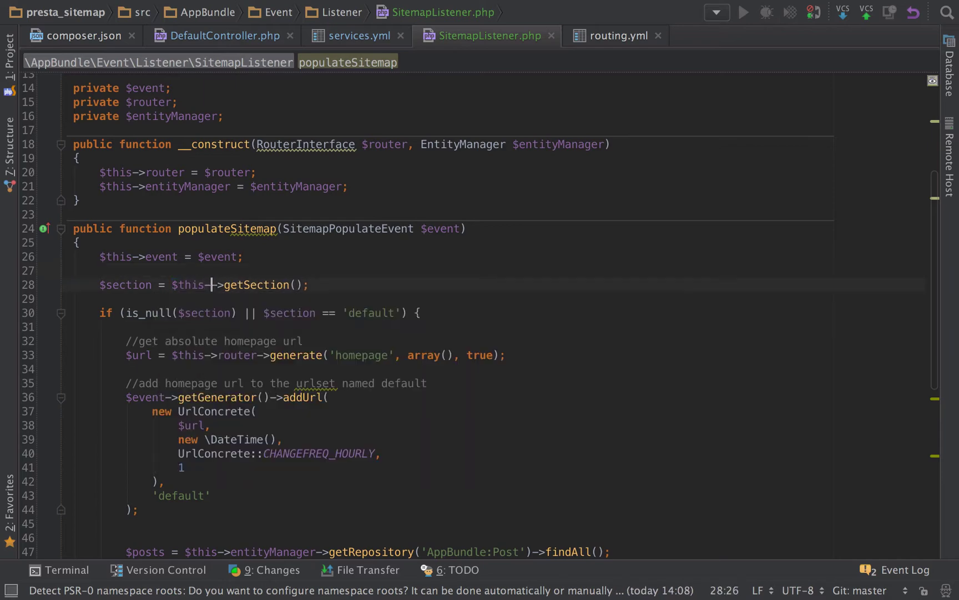
text(>eve)
key(Return)
click(365, 241)
scroll(366, 238, down, 3)
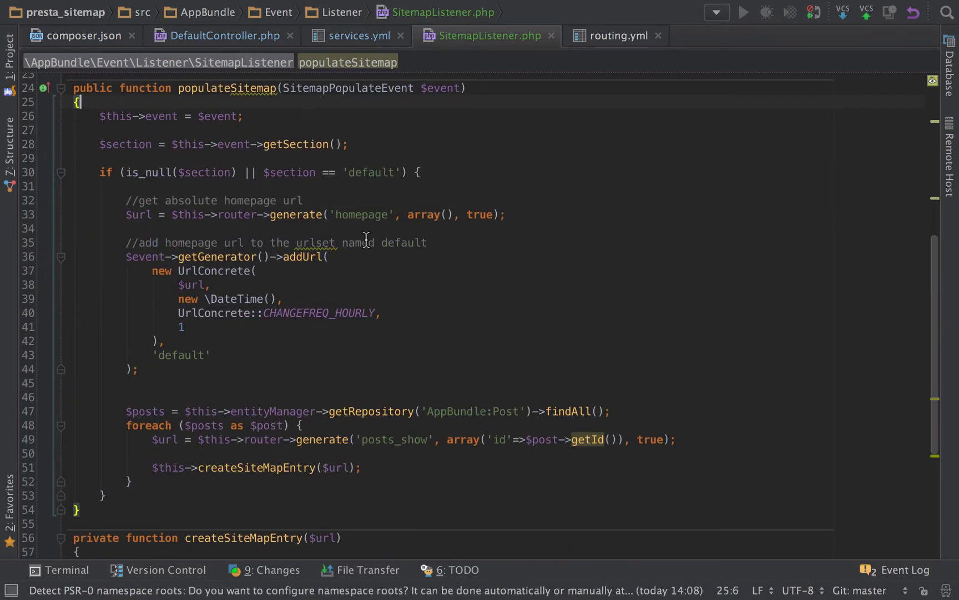
scroll(365, 239, down, 3)
scroll(337, 259, down, 2)
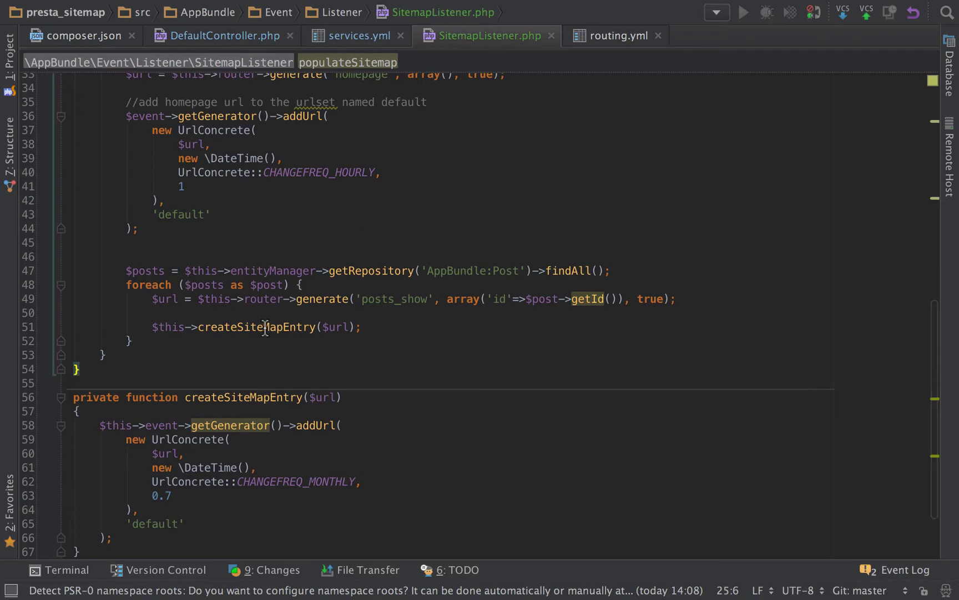
scroll(264, 328, down, 2)
Step: Reload the sitemap in Chrome to confirm the monthly post entries still appear
key(ctrl+Left)
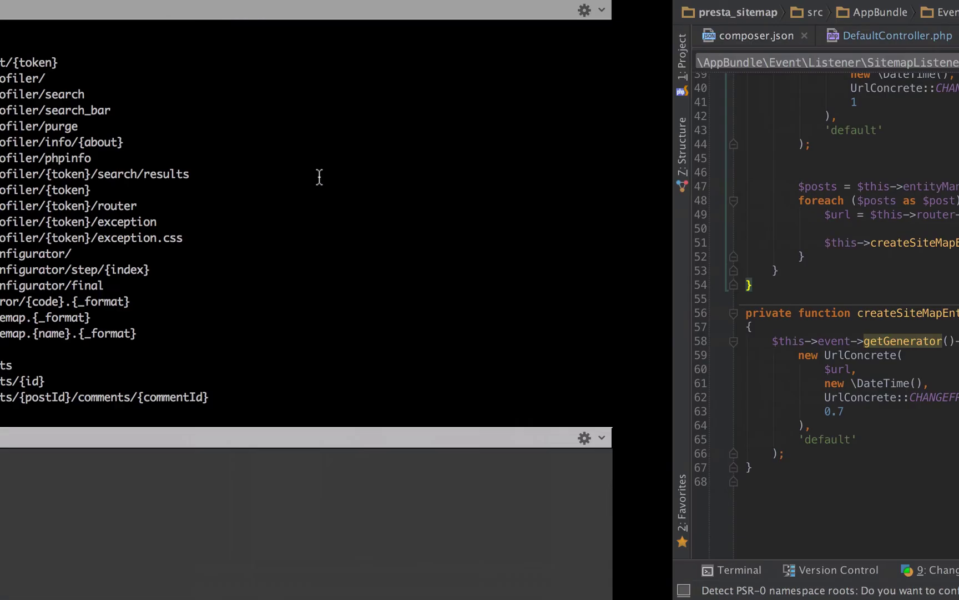
key(ctrl+Left)
click(258, 50)
key(Return)
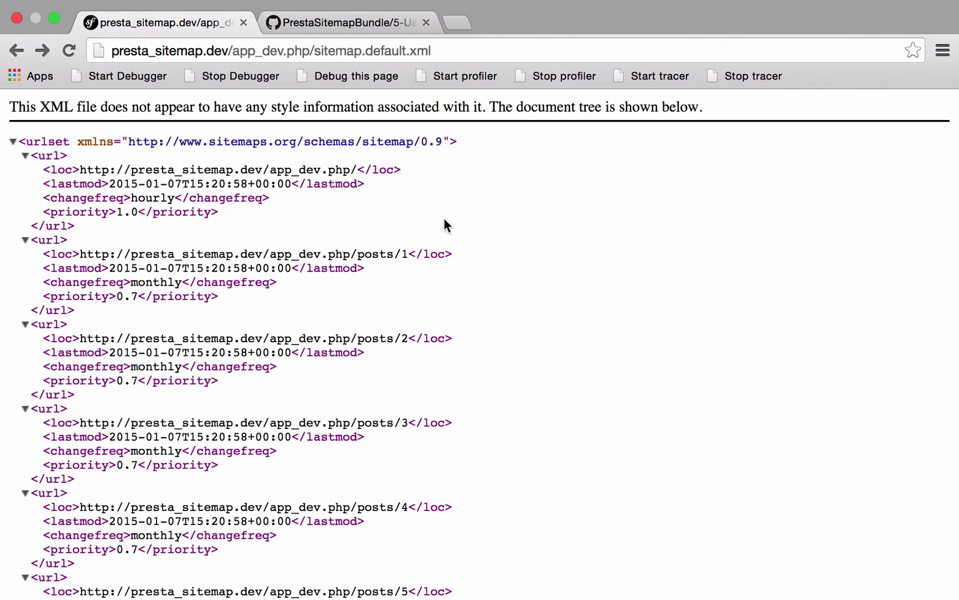
key(ctrl+Right)
key(ctrl+Right)
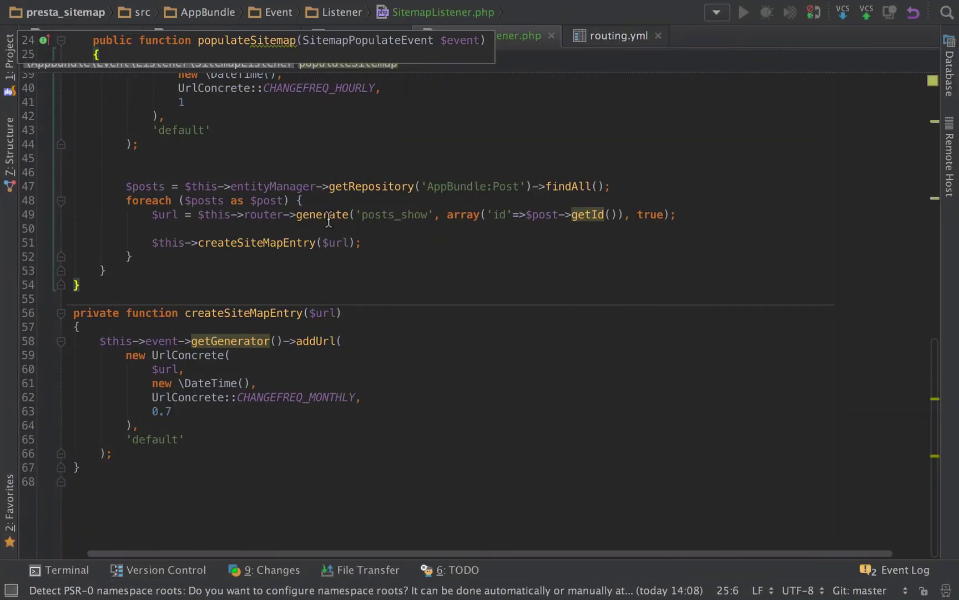
scroll(329, 220, up, 2)
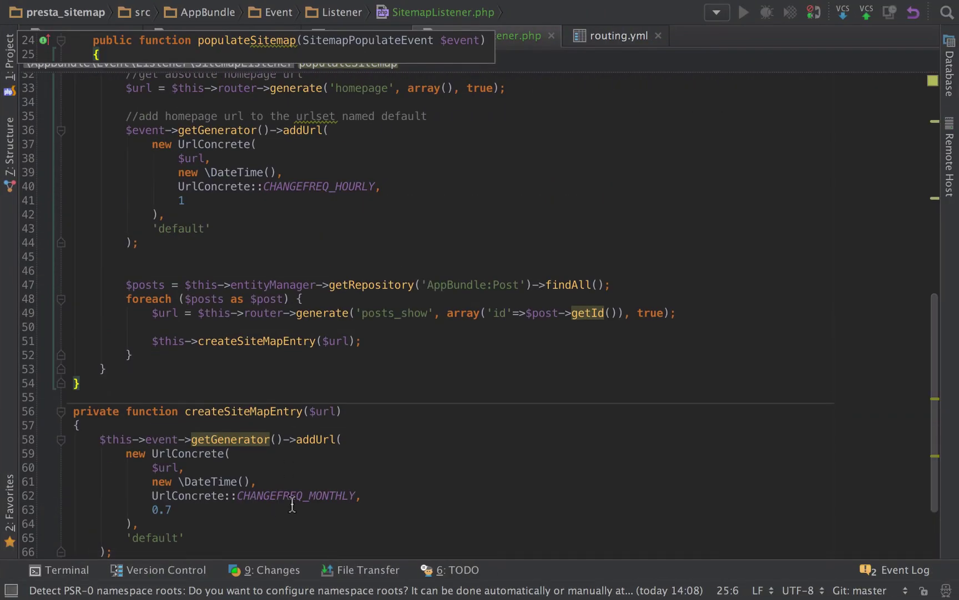
Step: Give createSiteMapEntry $modifiedDate, $changeFrequency and $priority parameters, using $modifiedDate instead of new DateTime()
click(330, 411)
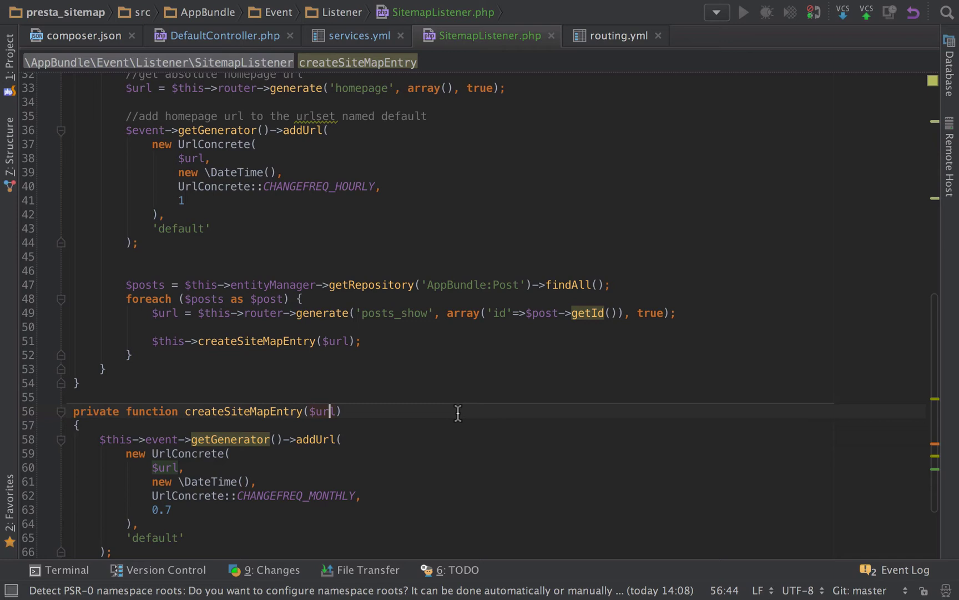
text(, $)
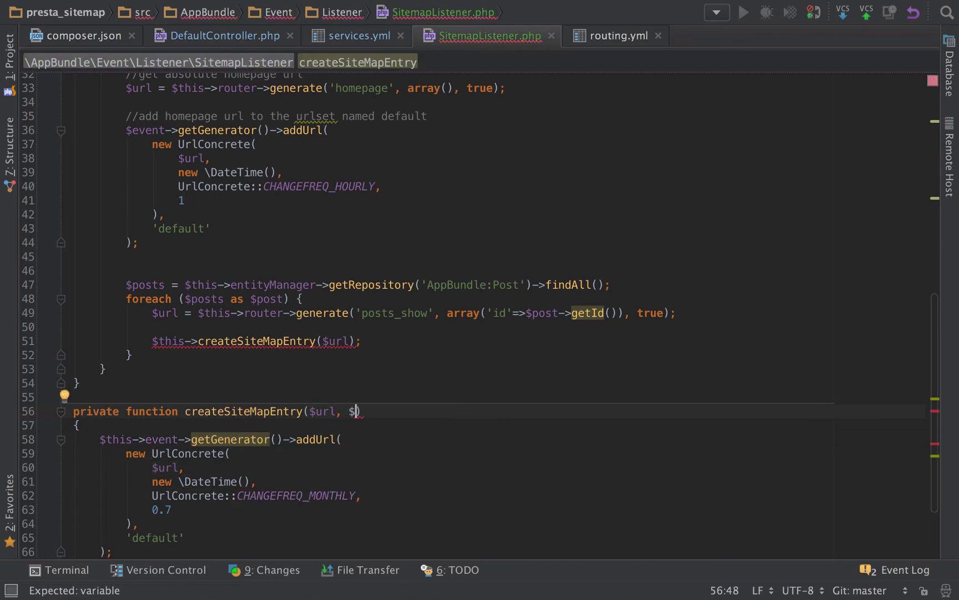
text(mode)
key(BackSpace)
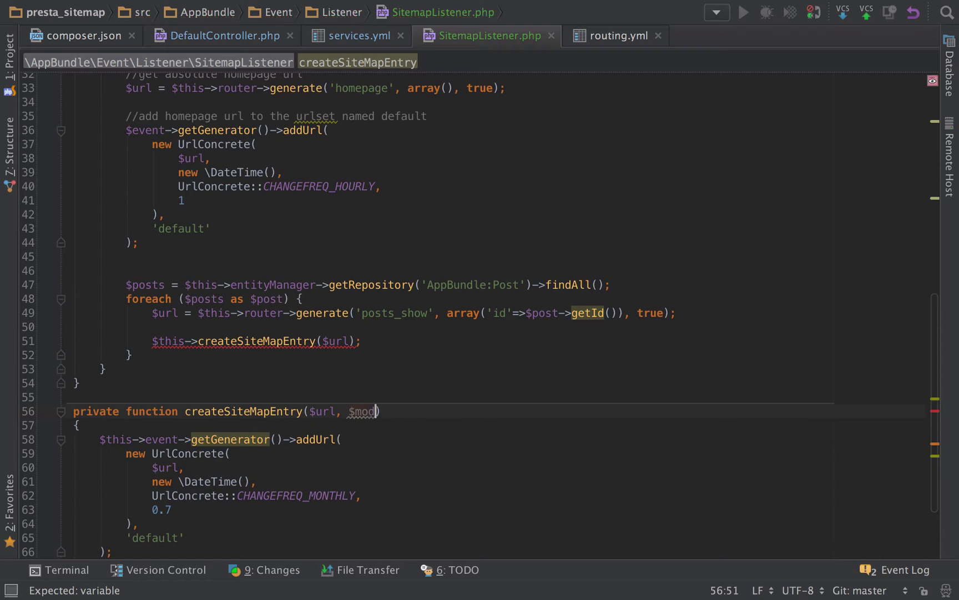
text(ifiedDate, )
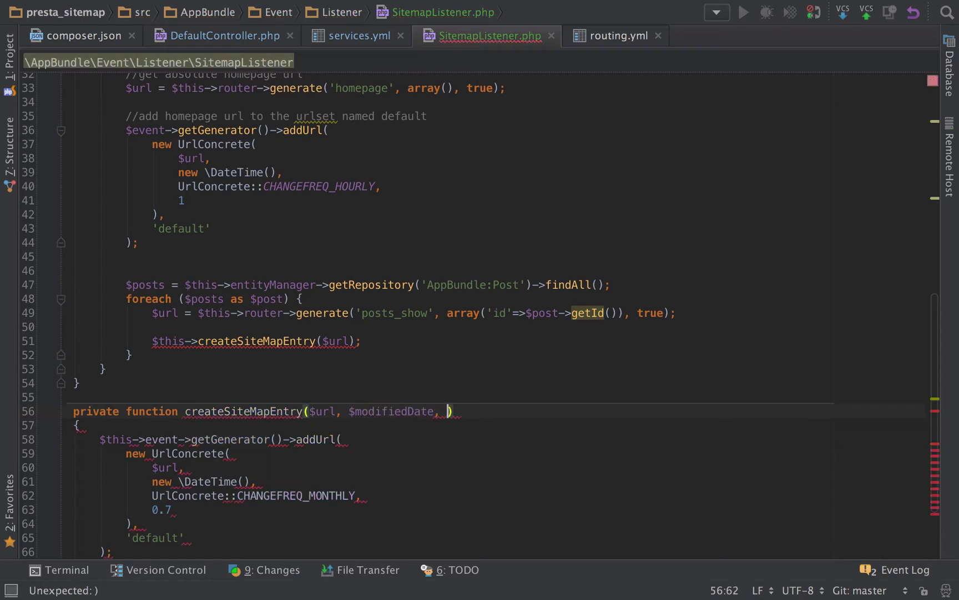
text($)
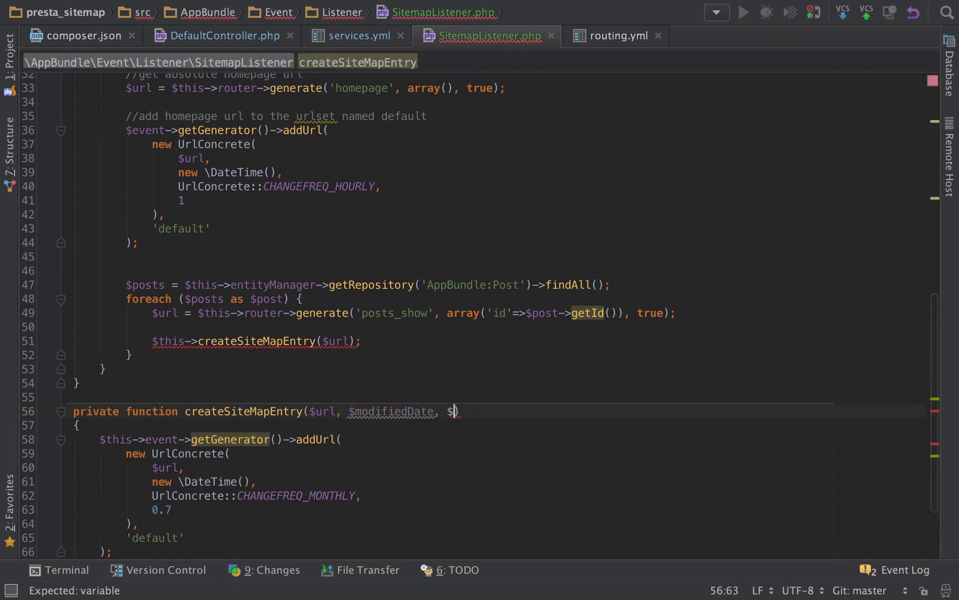
text(changeFre)
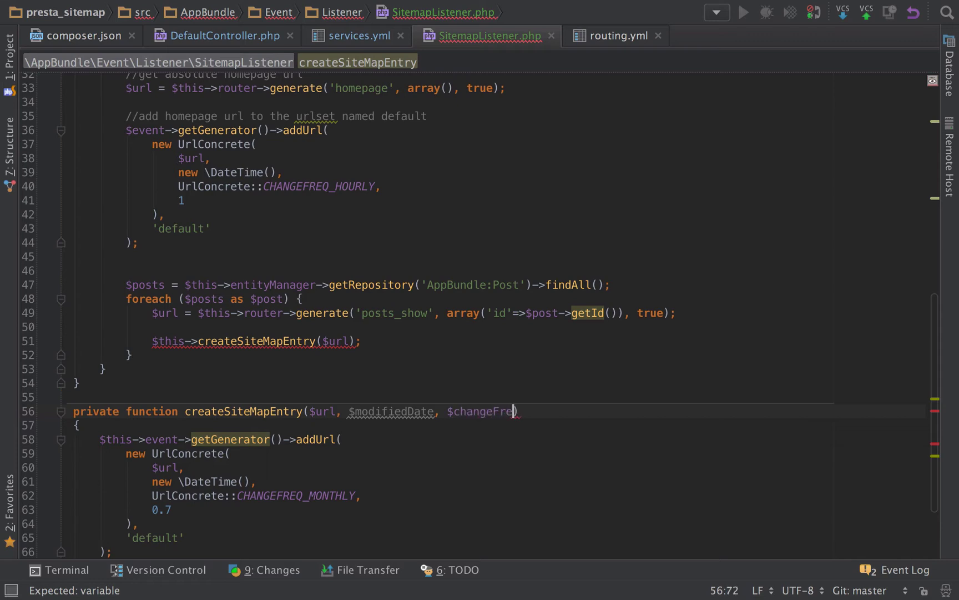
text(quency, $)
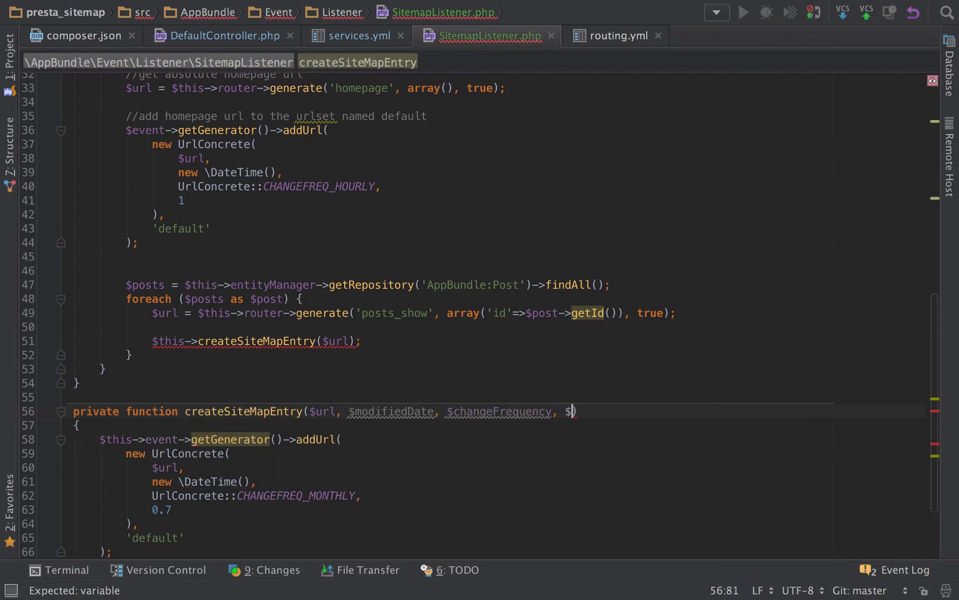
text(priority)
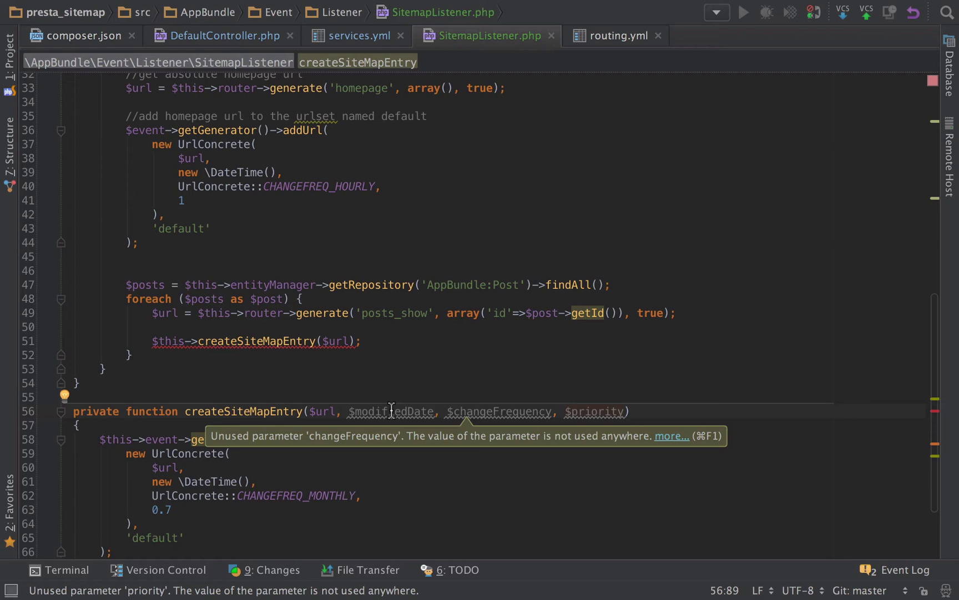
click(350, 411)
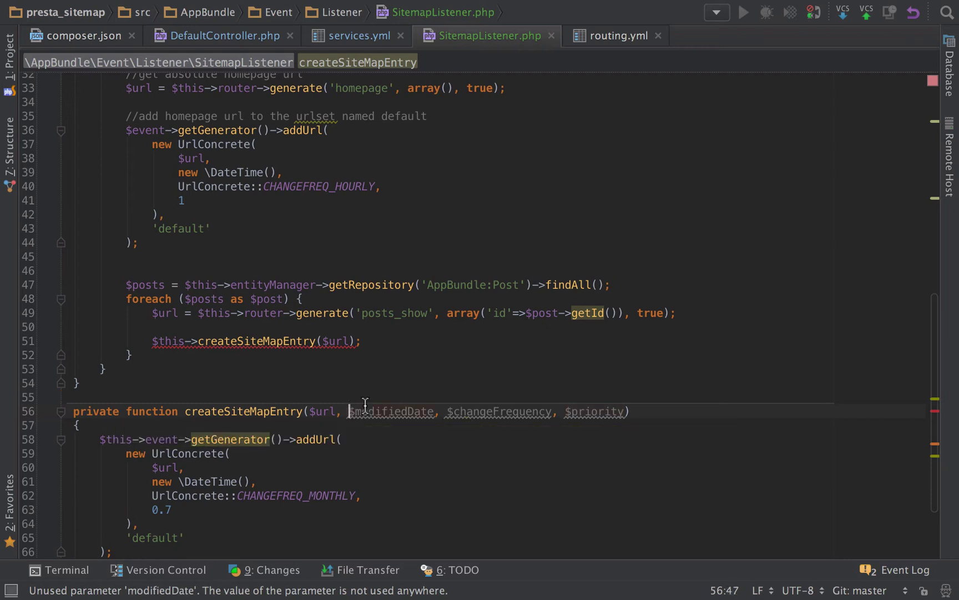
text(\DateTime)
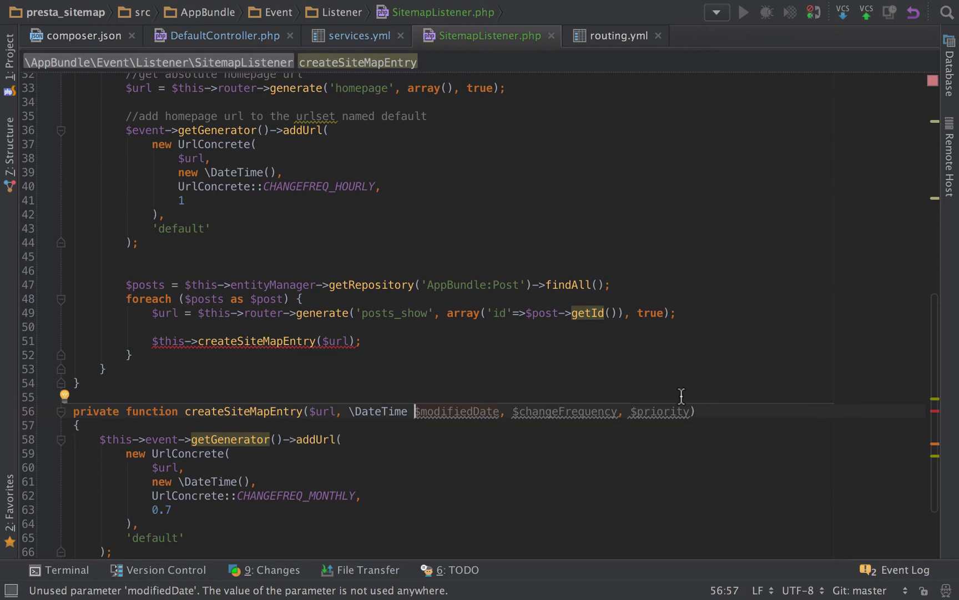
click(617, 411)
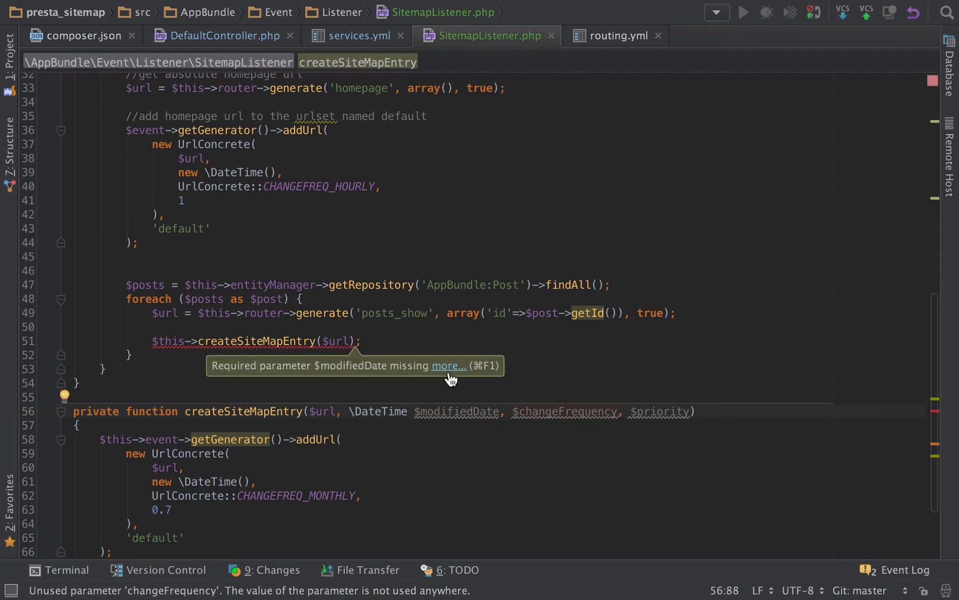
double_click(383, 411)
key(BackSpace)
key(BackSpace)
key(BackSpace)
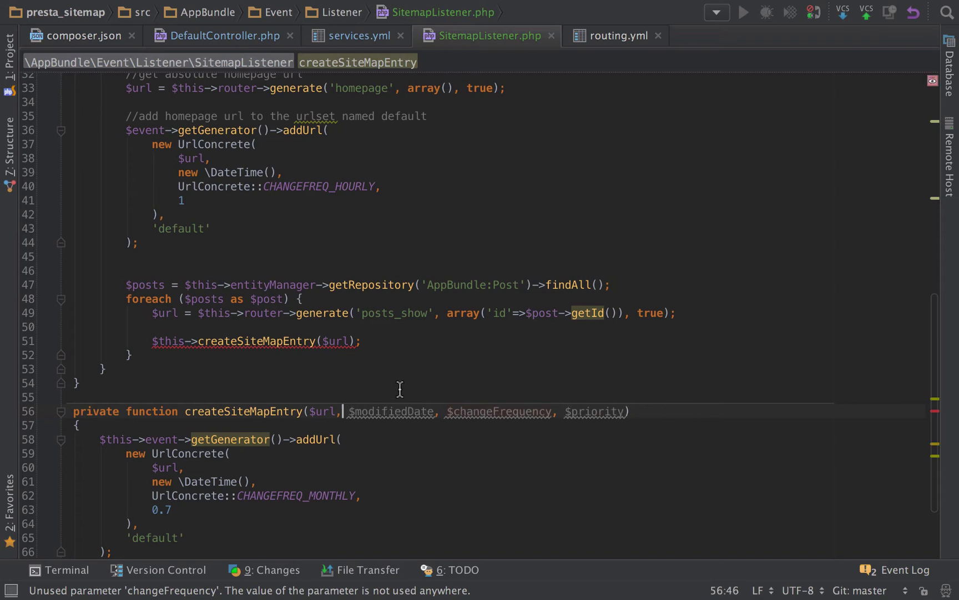
drag(256, 481, 152, 482)
text($m)
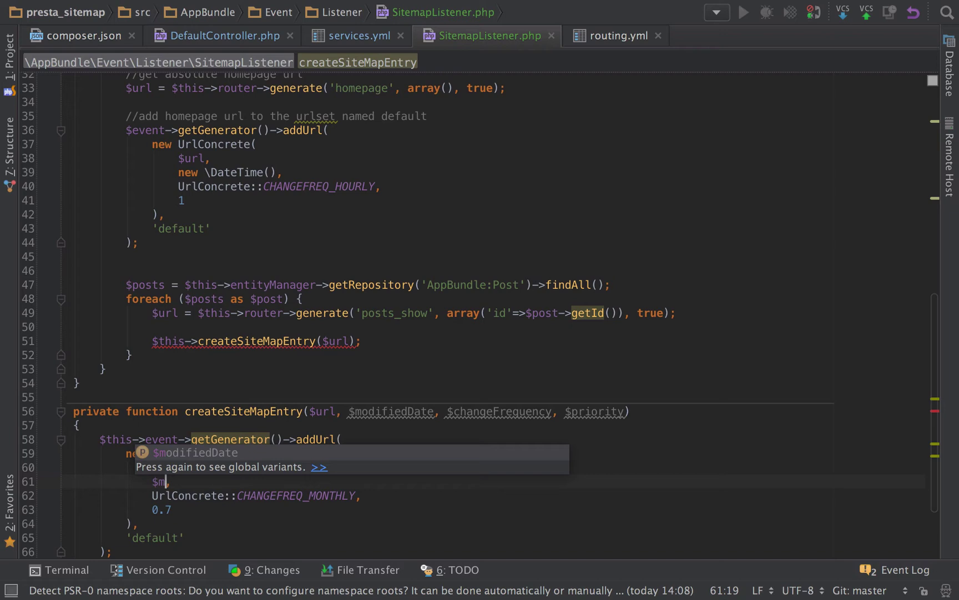
text(odi)
key(Return)
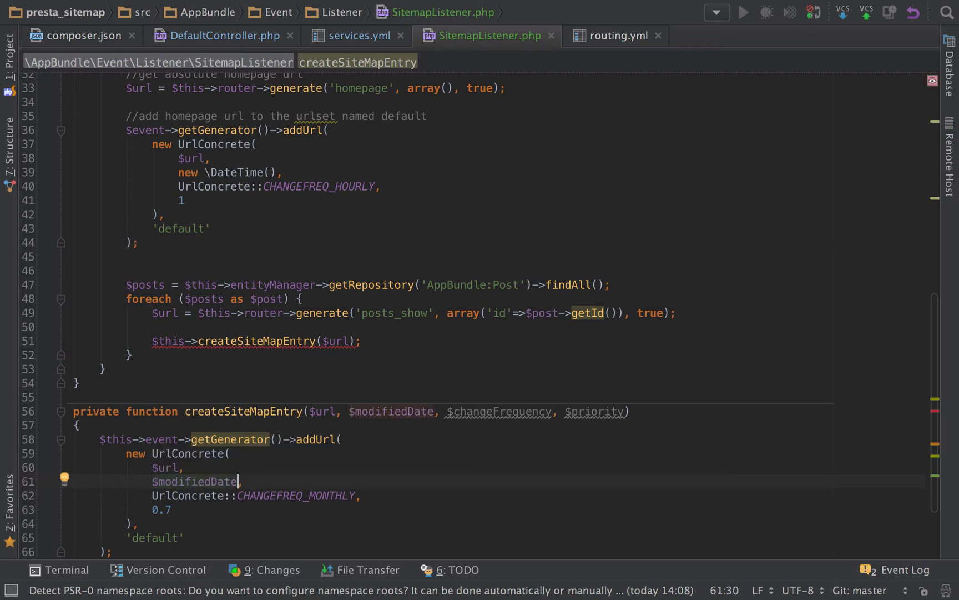
Step: Comment out the per-post createSiteMapEntry call in the posts loop
click(274, 340)
key(ctrl+slash)
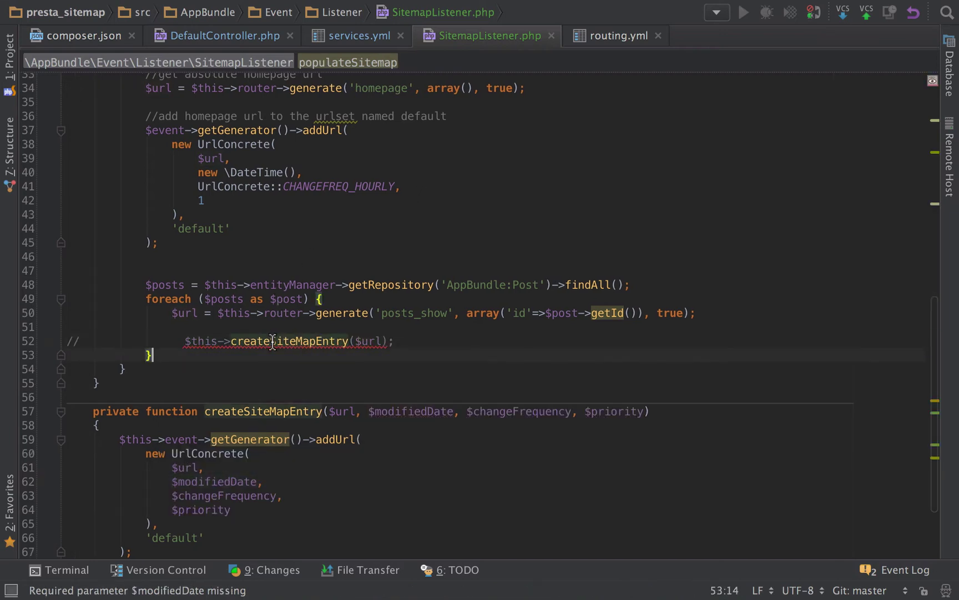
click(467, 114)
key(Return)
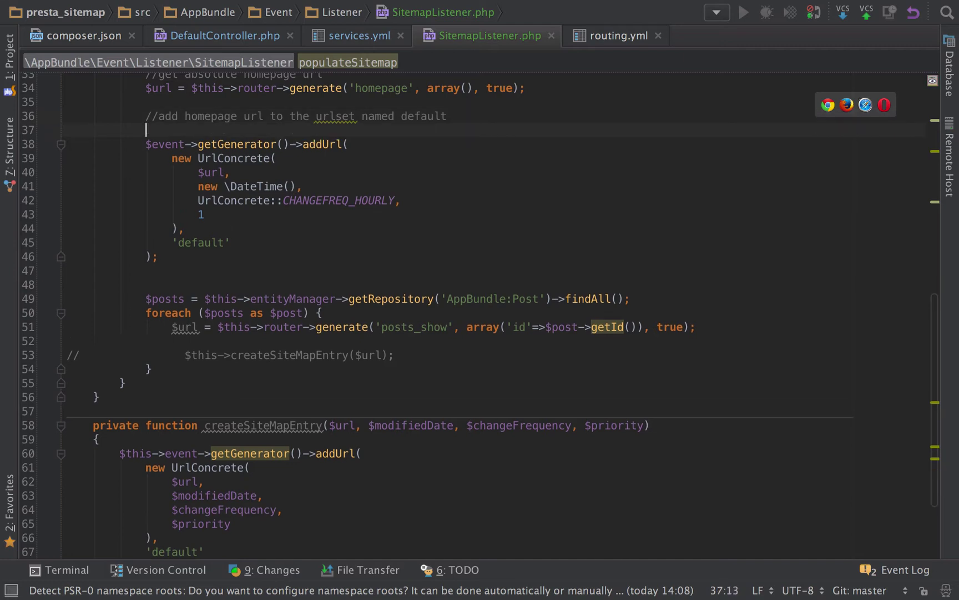
text($this->)
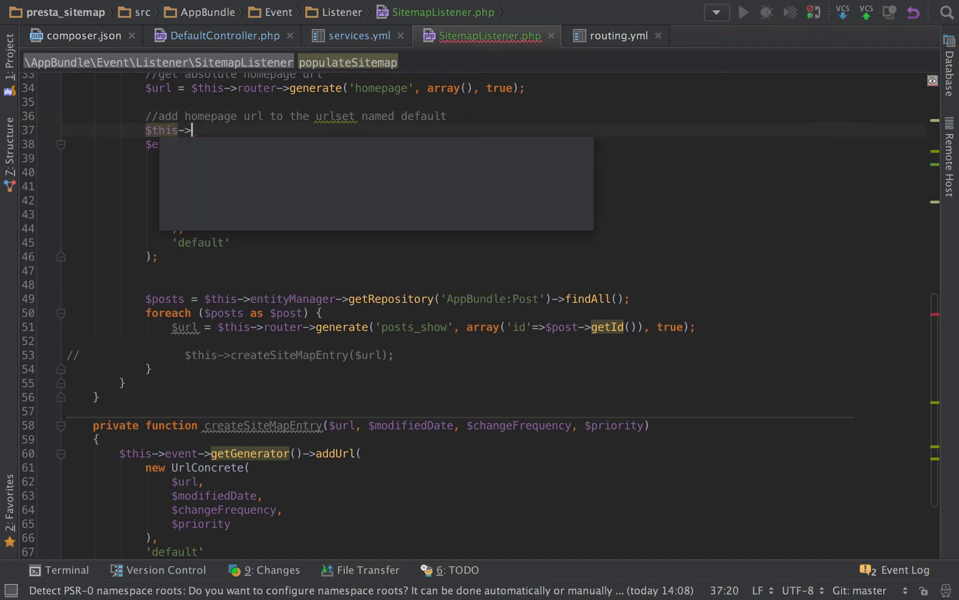
text(cr)
Step: Replace the homepage addUrl block with createSiteMapEntry($url, new \DateTime(), UrlConcrete::CHANGEFREQ_HOURLY, 1)
key(Return)
text($)
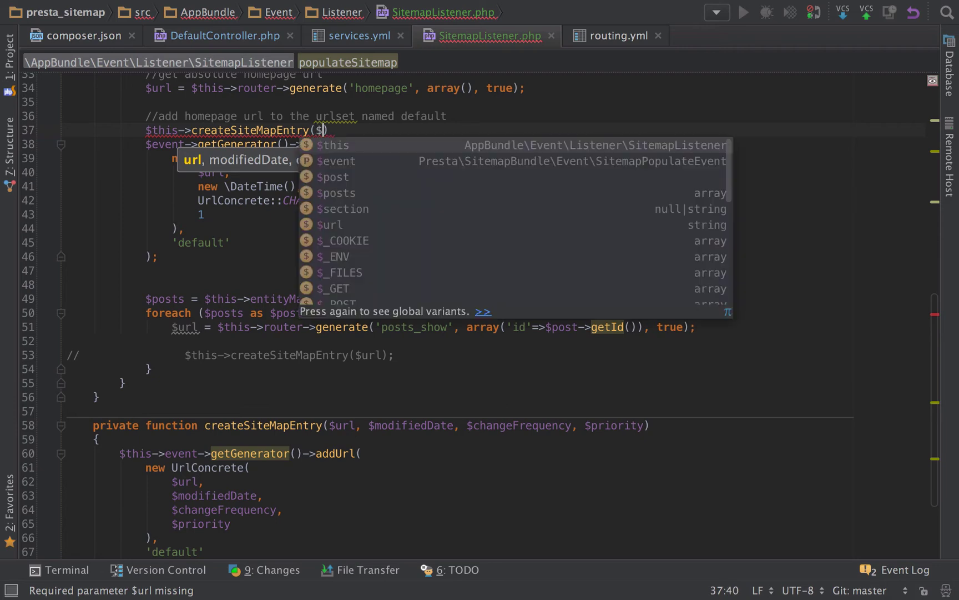
text(url, )
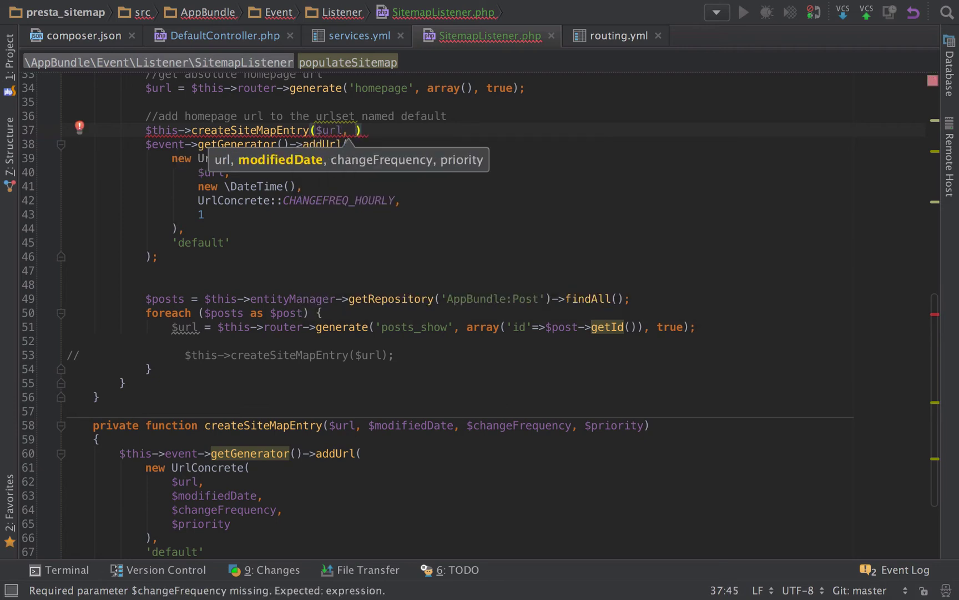
text(new )
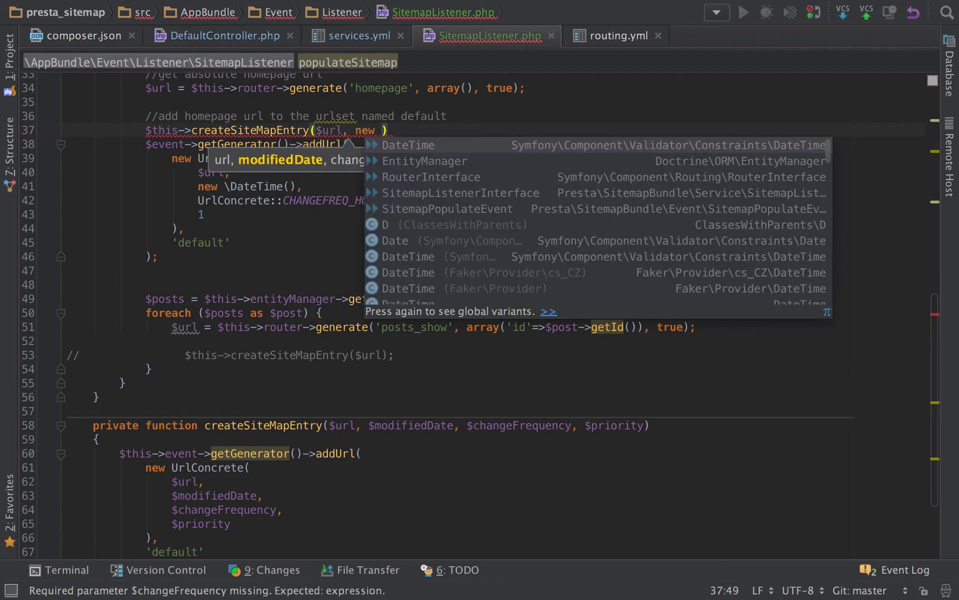
text(\DateTime)
key(BackSpace)
key(BackSpace)
key(BackSpace)
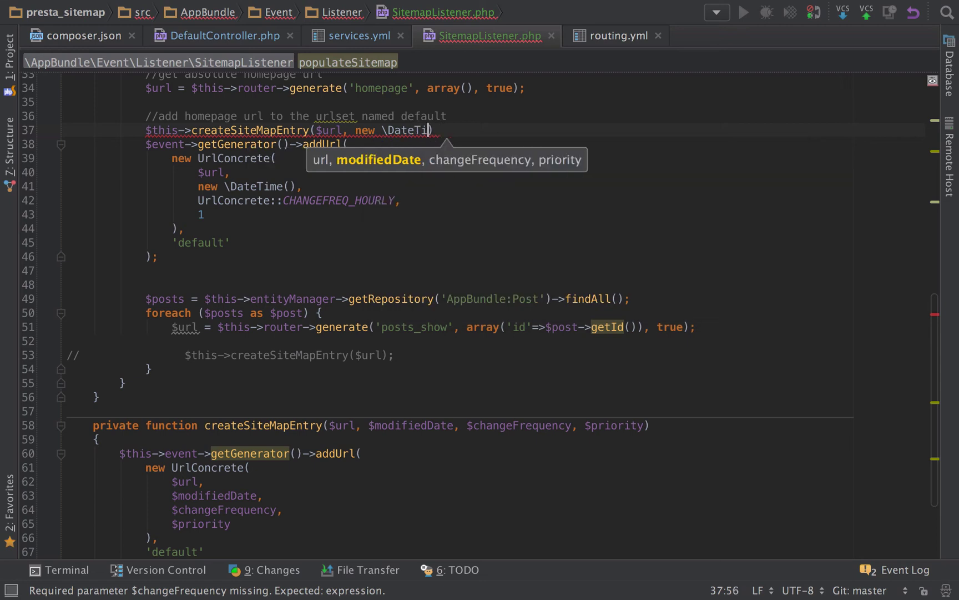
text(ime)
key(BackSpace)
key(BackSpace)
key(BackSpace)
text(Ti)
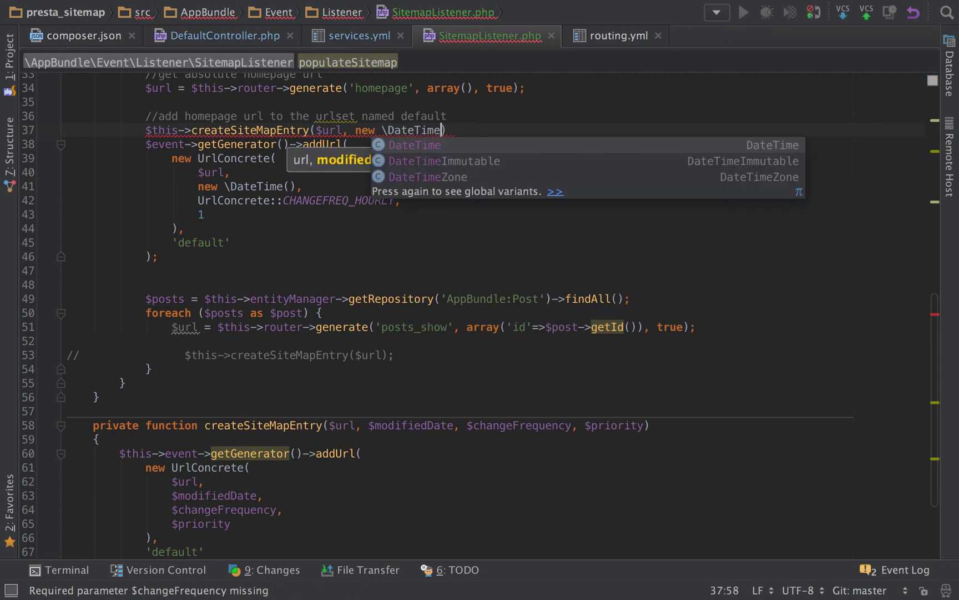
key(Return)
key(Right)
text(, )
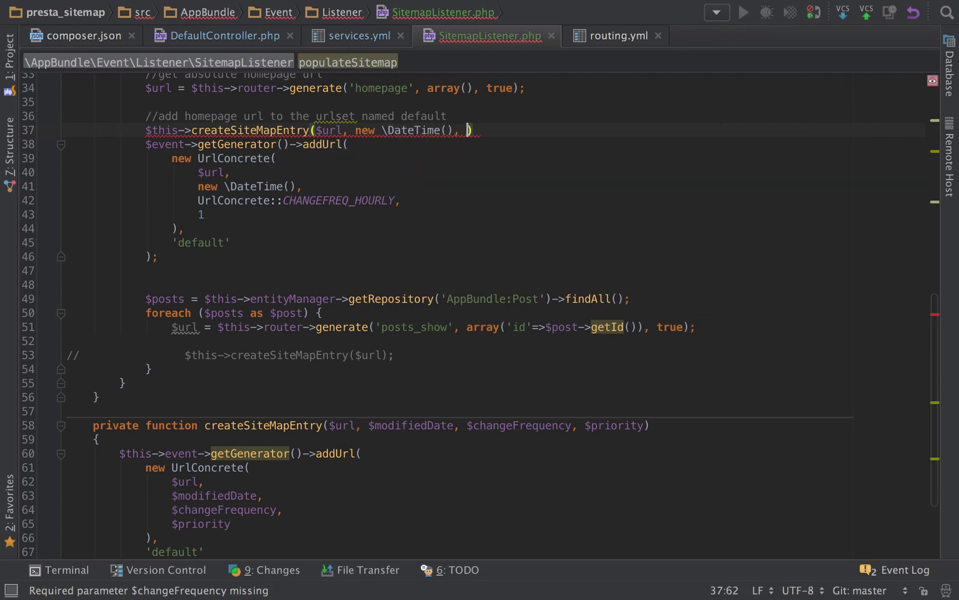
text(U)
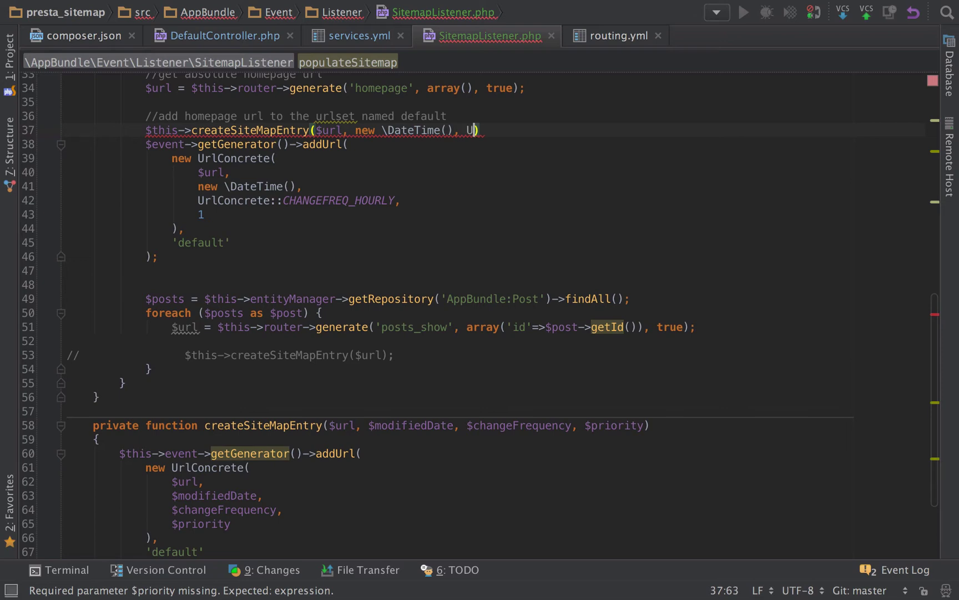
text(rlCon)
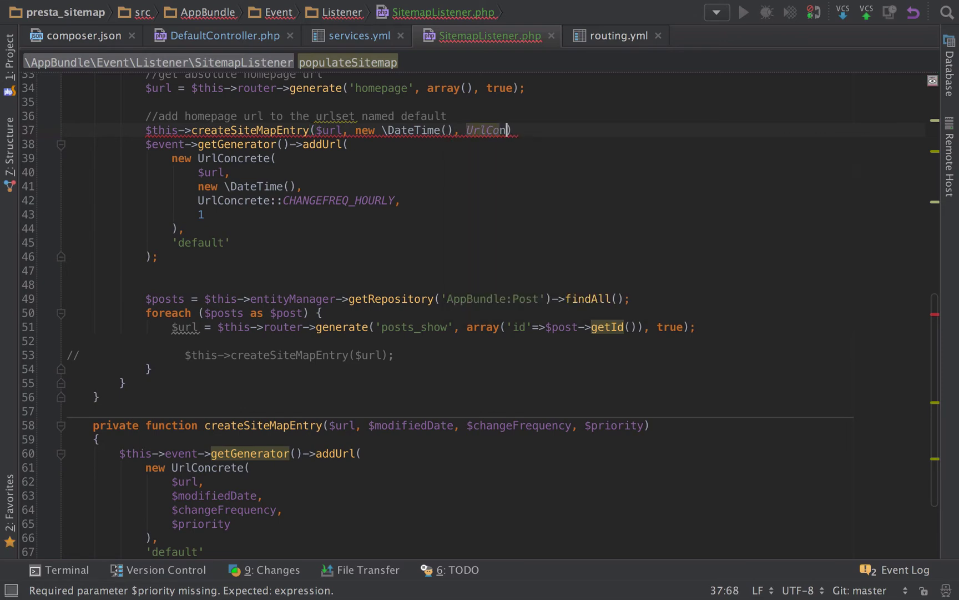
key(Return)
text(::C)
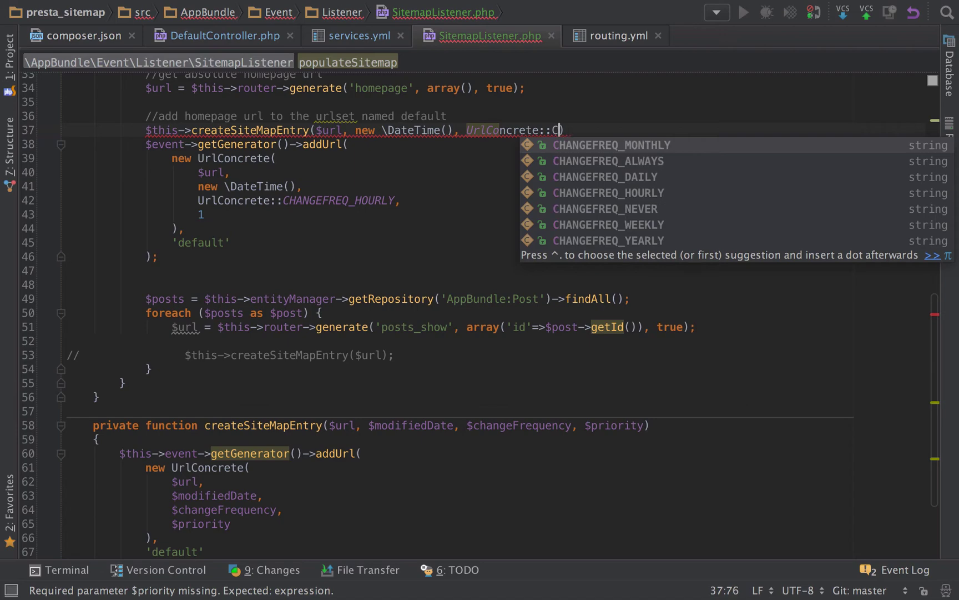
key(Down)
key(Down)
key(Down)
key(Return)
text(, 1)
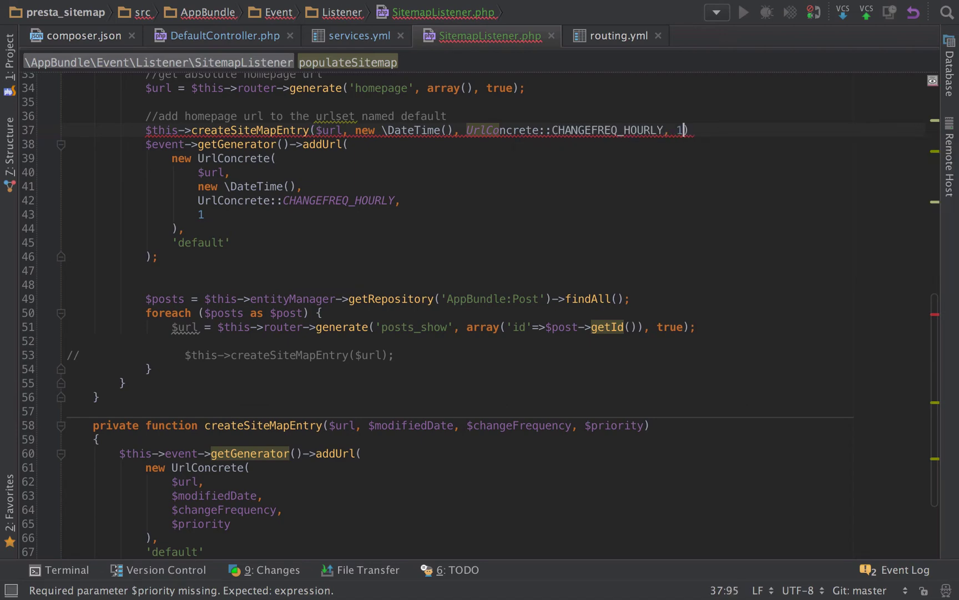
text();)
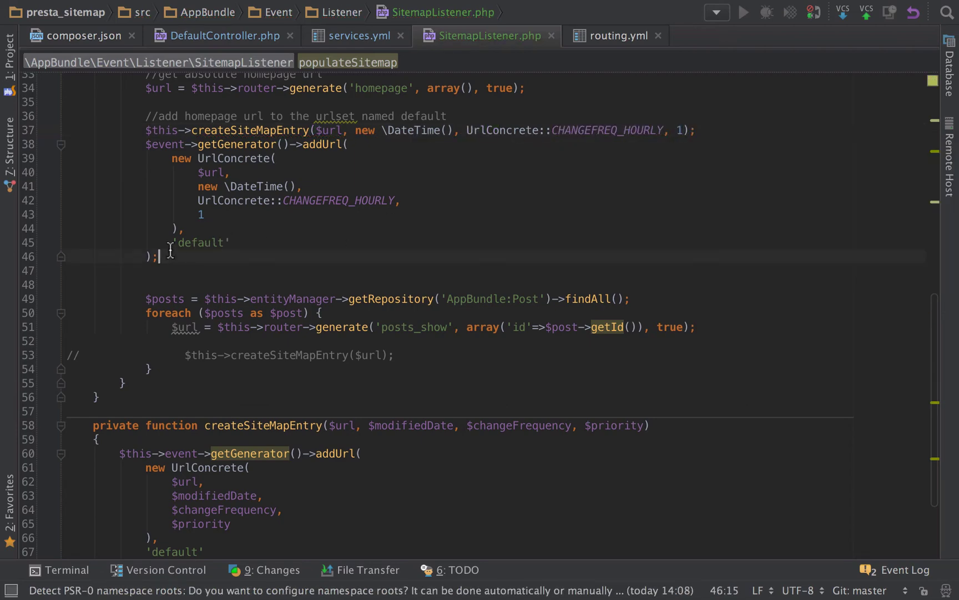
drag(158, 256, 48, 142)
key(BackSpace)
scroll(48, 142, up, 1)
scroll(48, 142, up, 1)
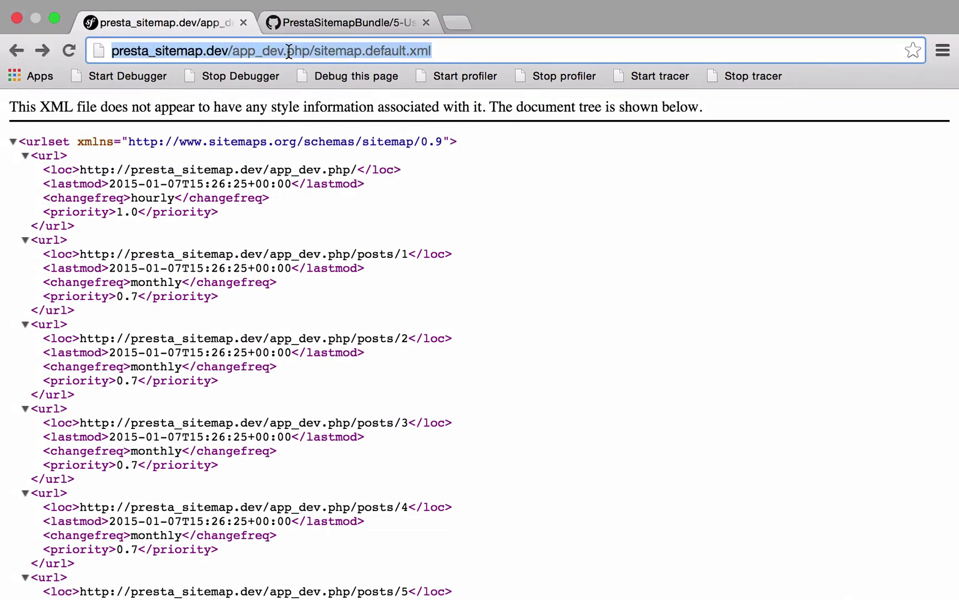
Step: Reload sitemap.default.xml, which now lists only the homepage (hourly, 1.0) and /posts (weekly, 0.7)
key(Return)
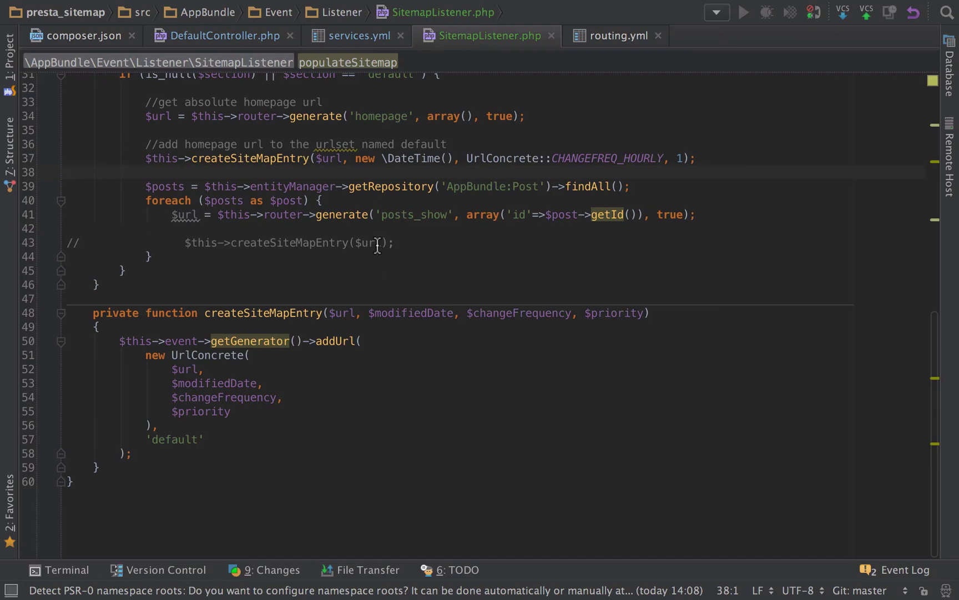
Step: Uncomment the per-post createSiteMapEntry call and put its arguments on separate lines
click(475, 247)
key(ctrl+slash)
key(ctrl+alt+l)
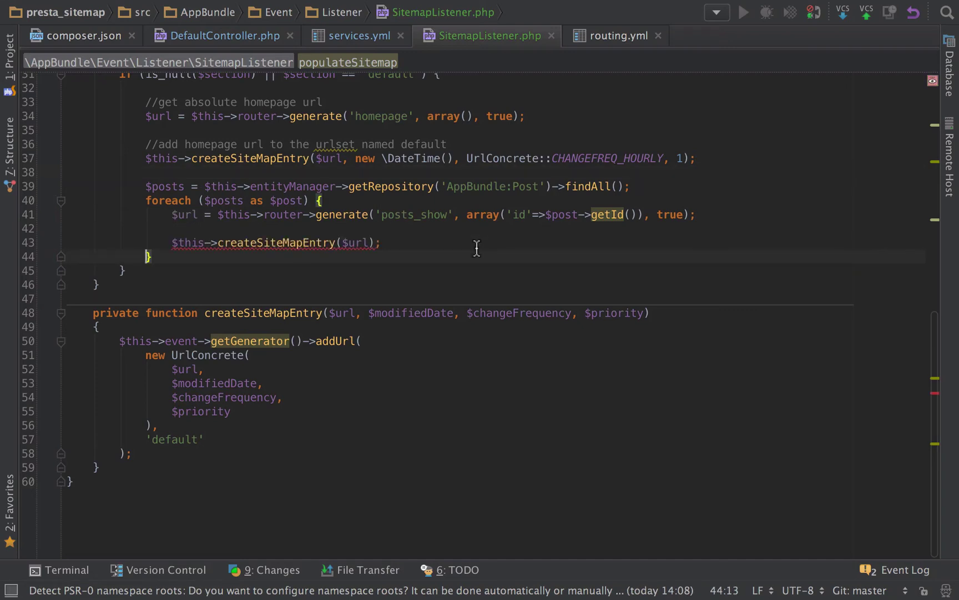
click(476, 248)
key(Return)
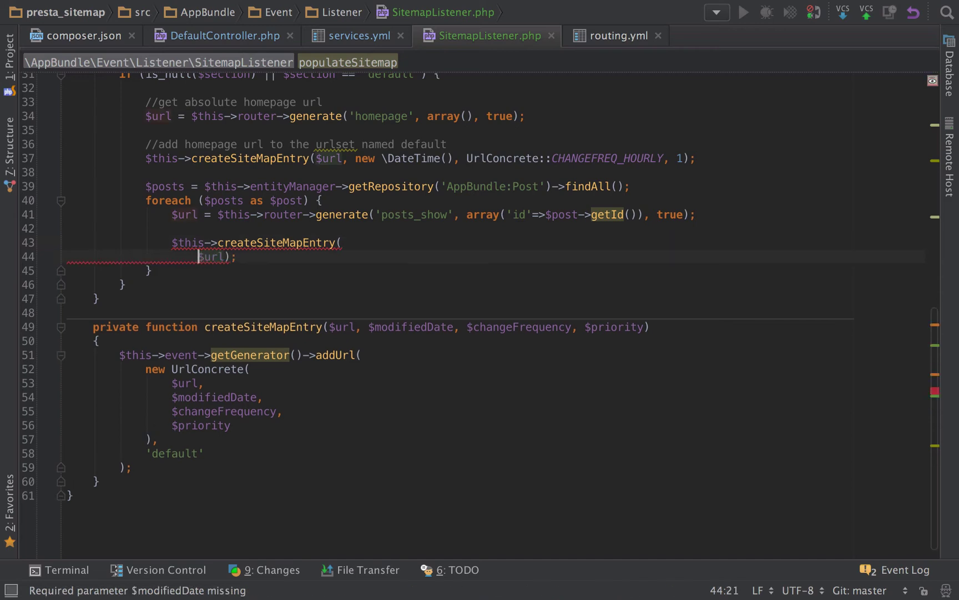
key(Return)
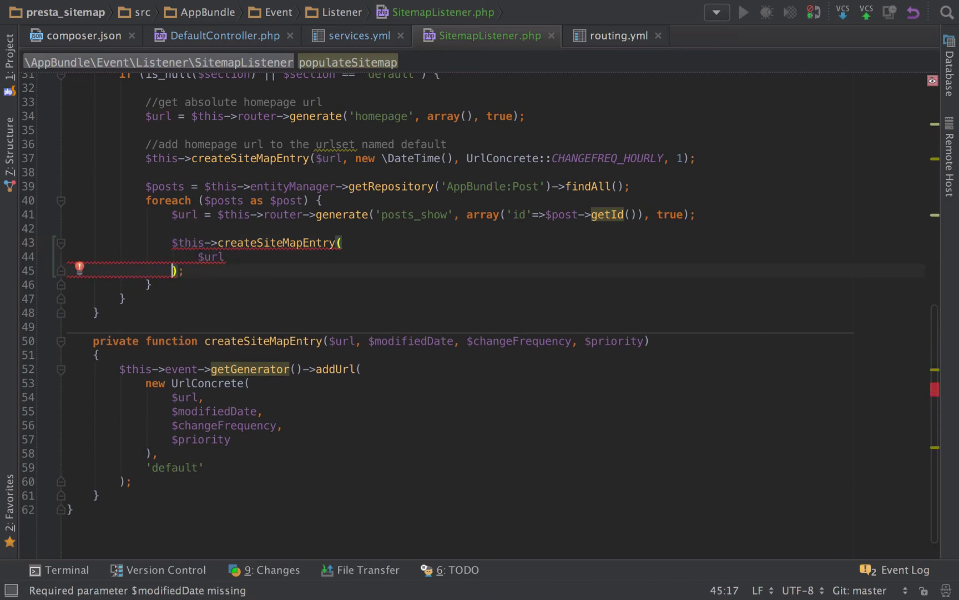
key(Up)
key(End)
text(,)
key(Return)
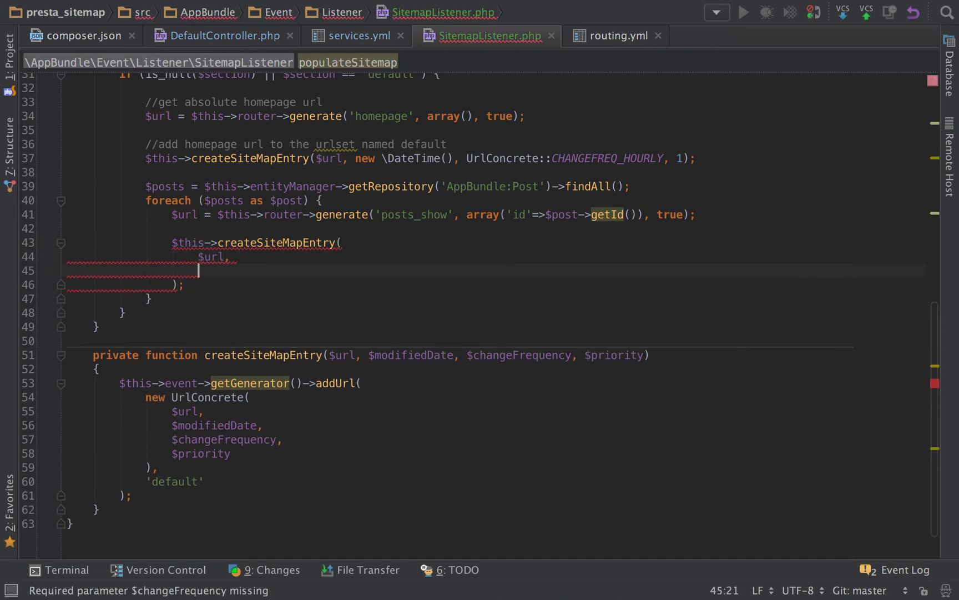
text($p)
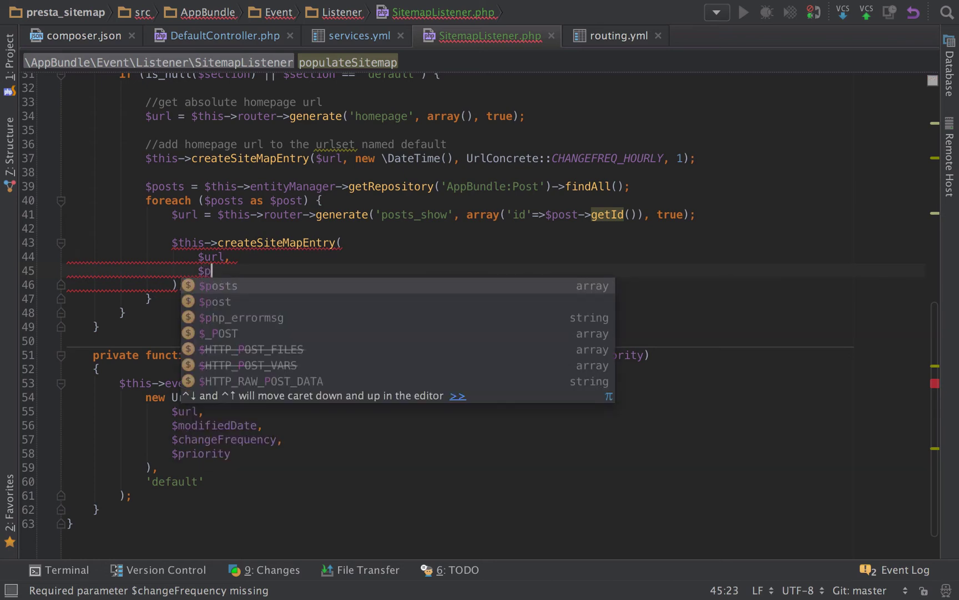
text(ost->getP)
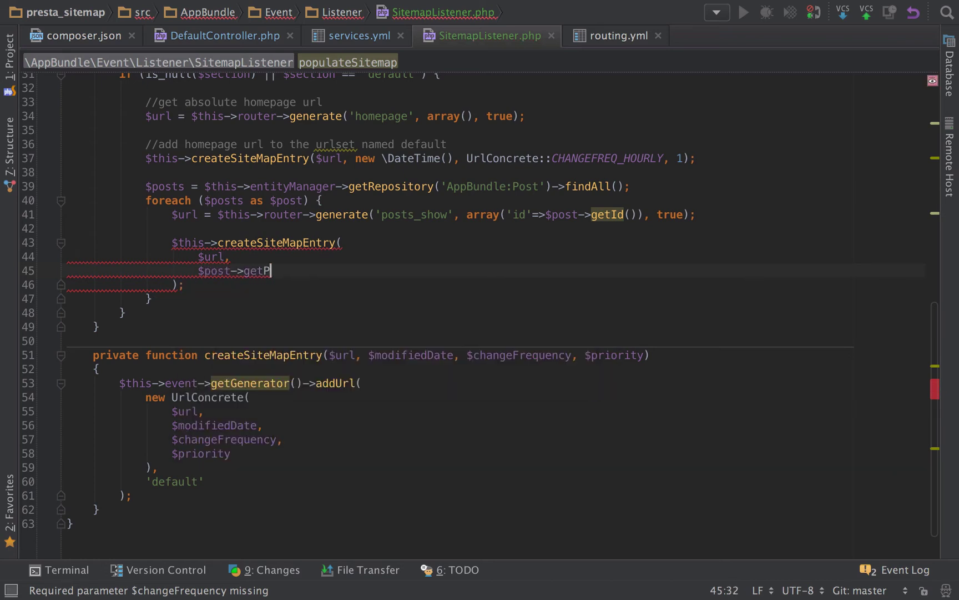
text(ublishe)
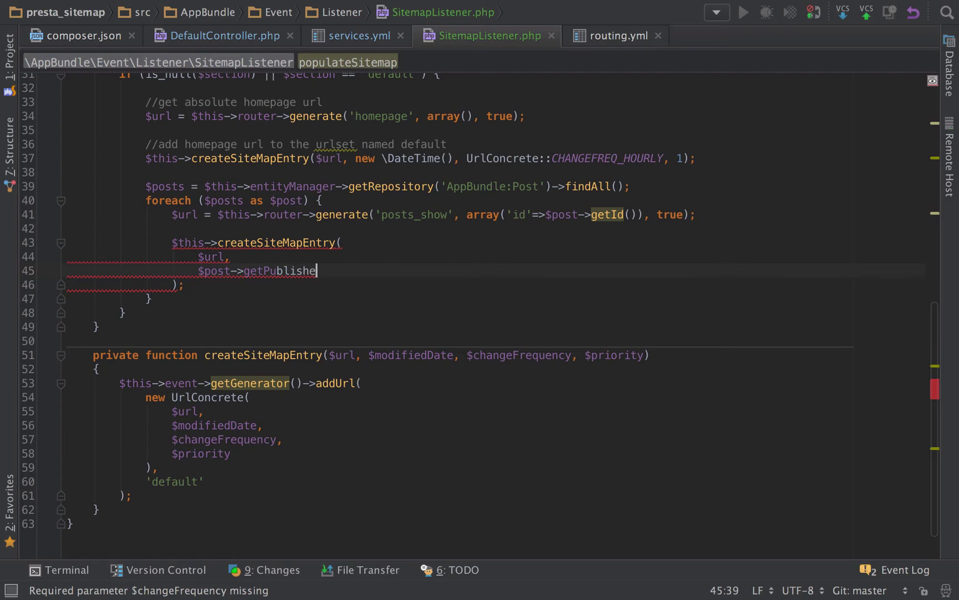
text(d)
Step: Check Post.php's fields, then pass $post->getUpdatedAt() as the post's modified date
click(8, 61)
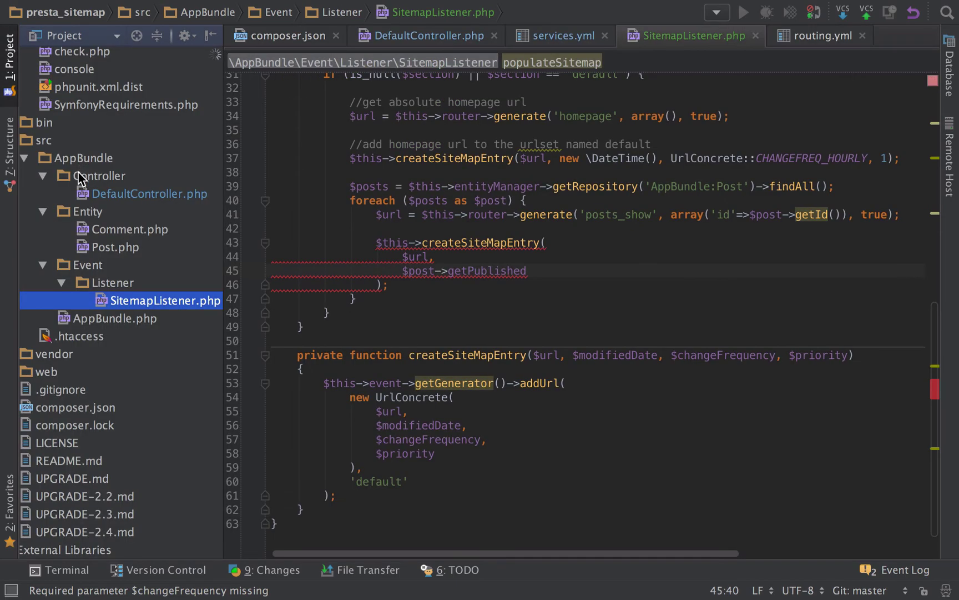
double_click(112, 247)
scroll(447, 292, down, 4)
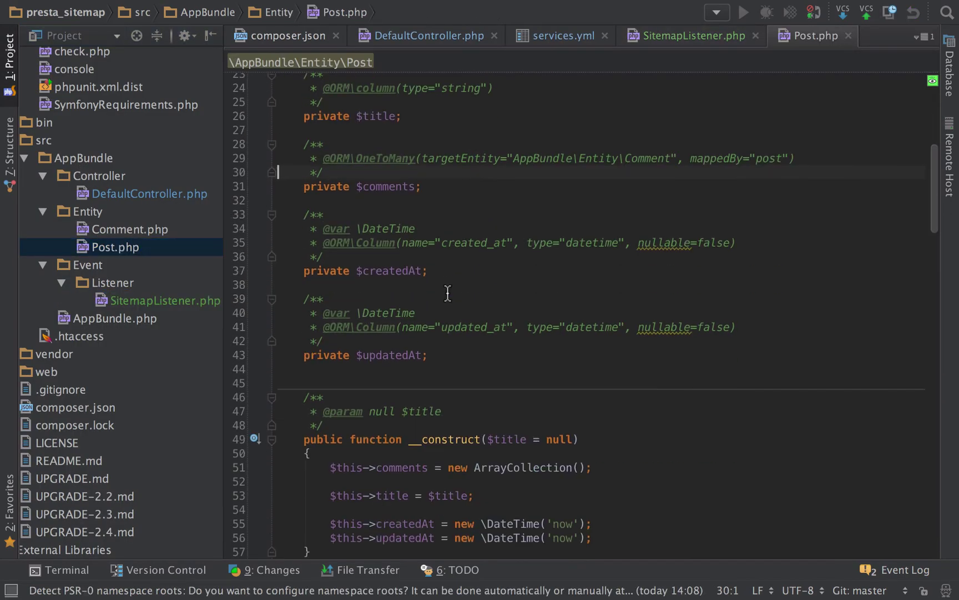
click(693, 36)
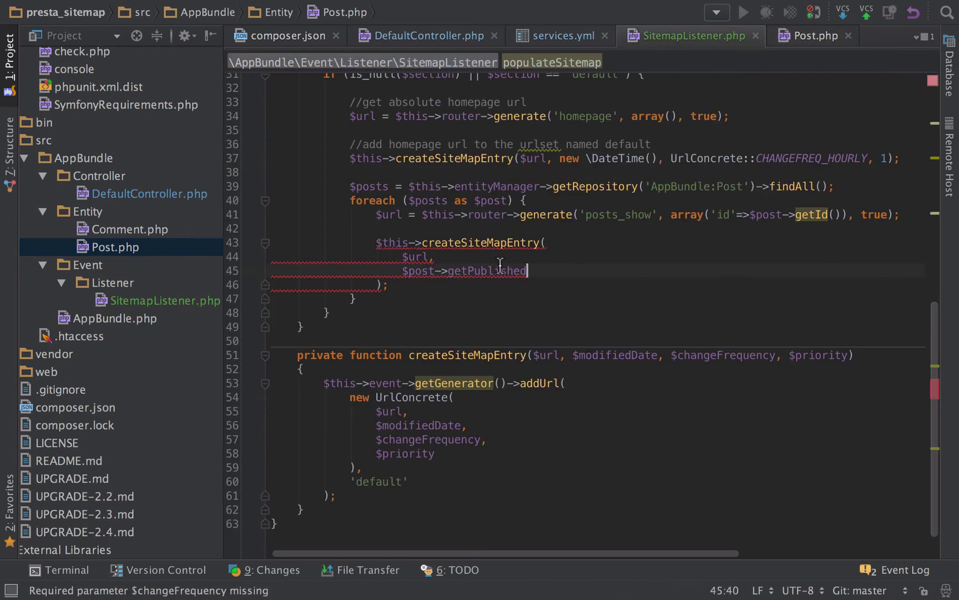
key(BackSpace)
key(BackSpace)
key(BackSpace)
text(tUpdat)
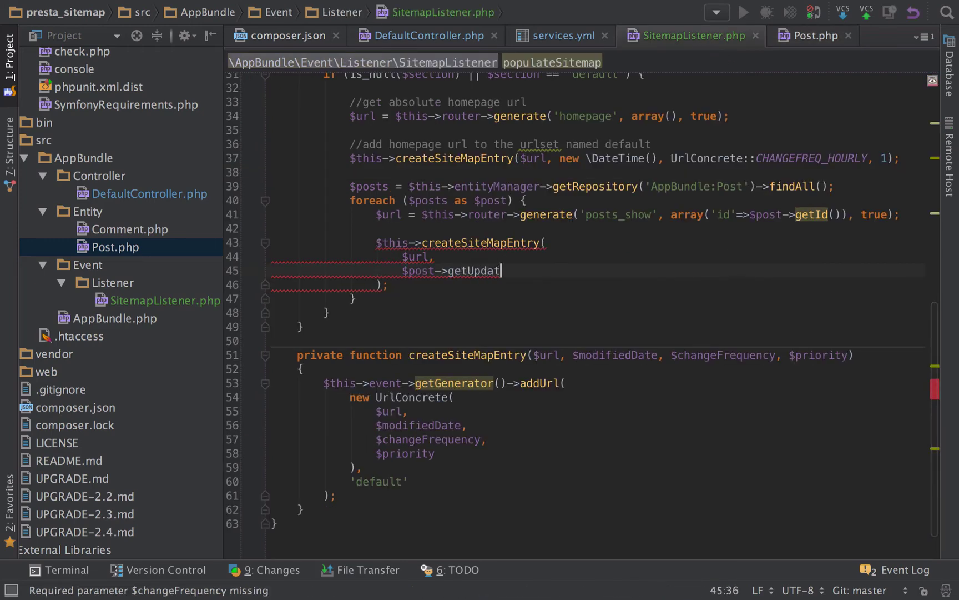
text(edAt()()
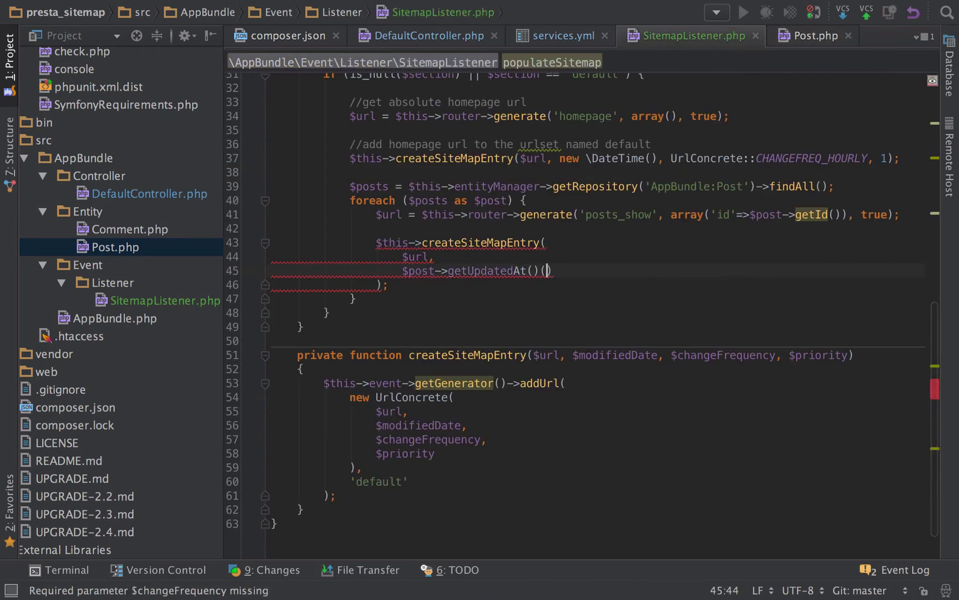
key(BackSpace)
text(,)
key(Return)
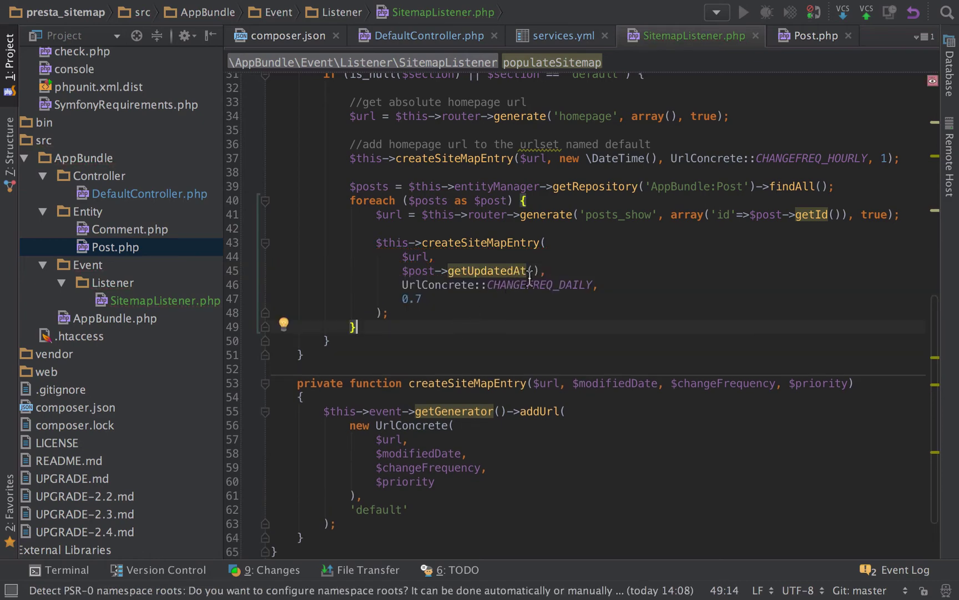
Step: Reload sitemap.default.xml in Chrome to see posts with their lastmod dates, daily frequency and 0.7 priority
key(ctrl+Left)
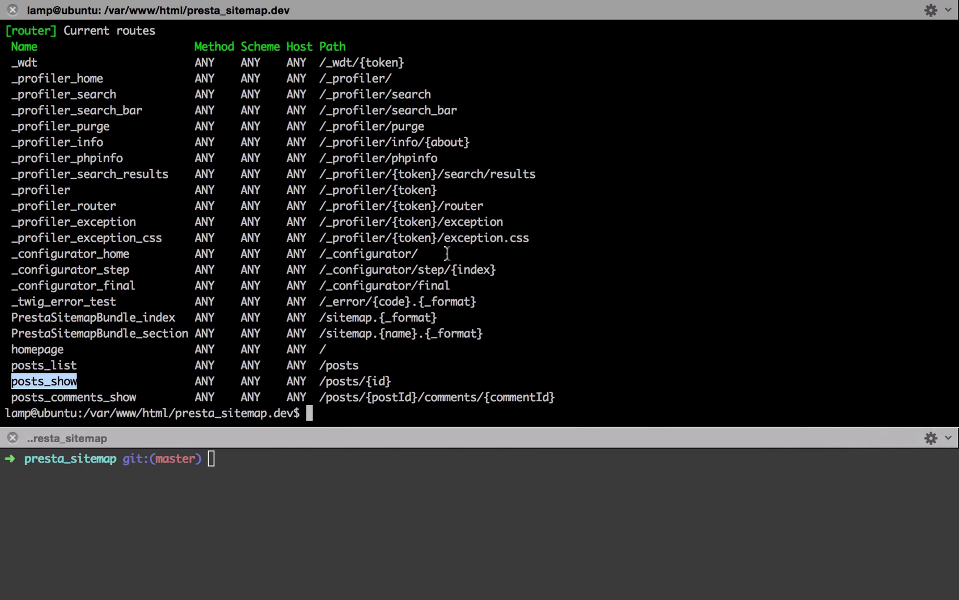
key(ctrl+Left)
click(422, 47)
key(Return)
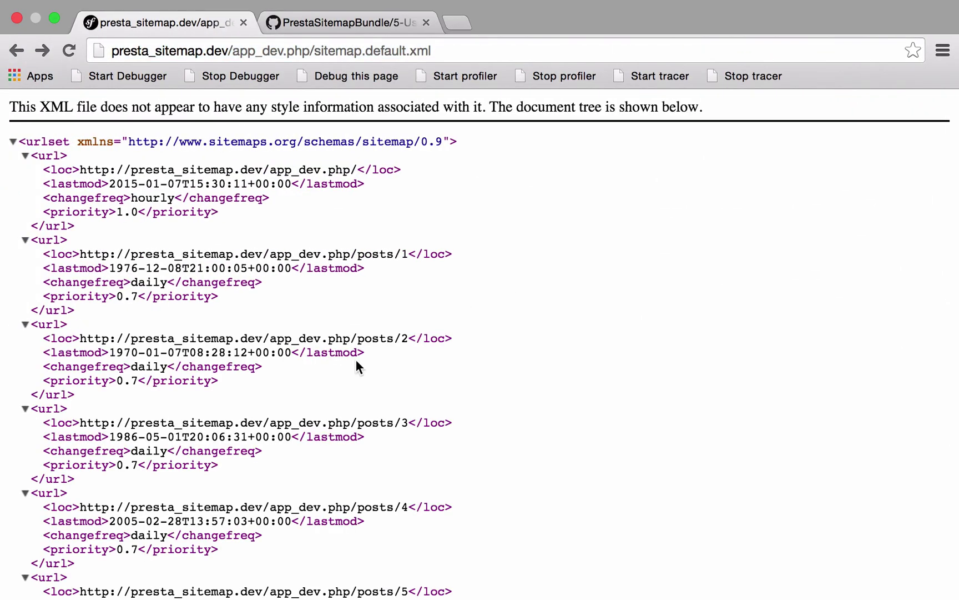
scroll(274, 439, down, 3)
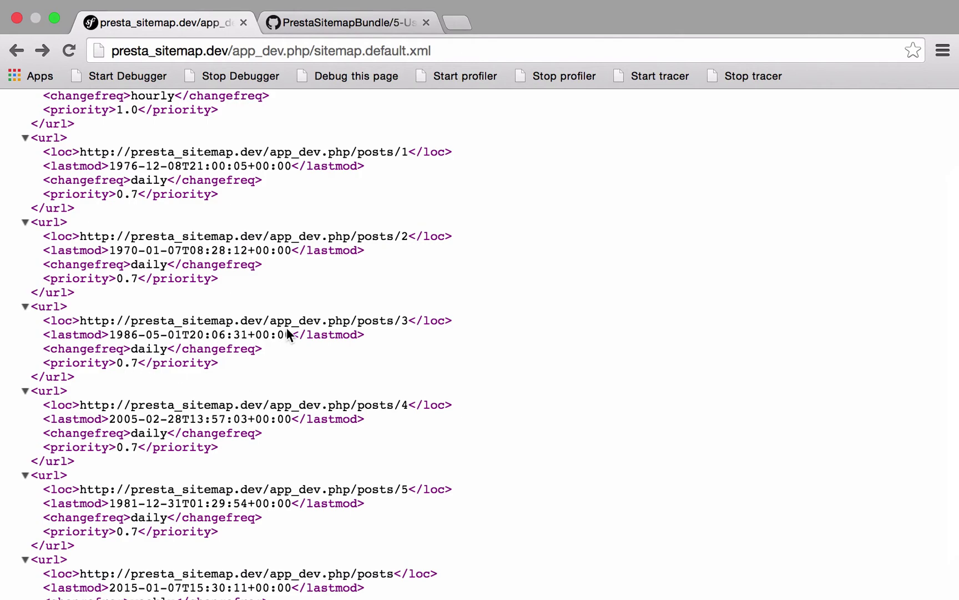
key(ctrl+Right)
key(ctrl+Right)
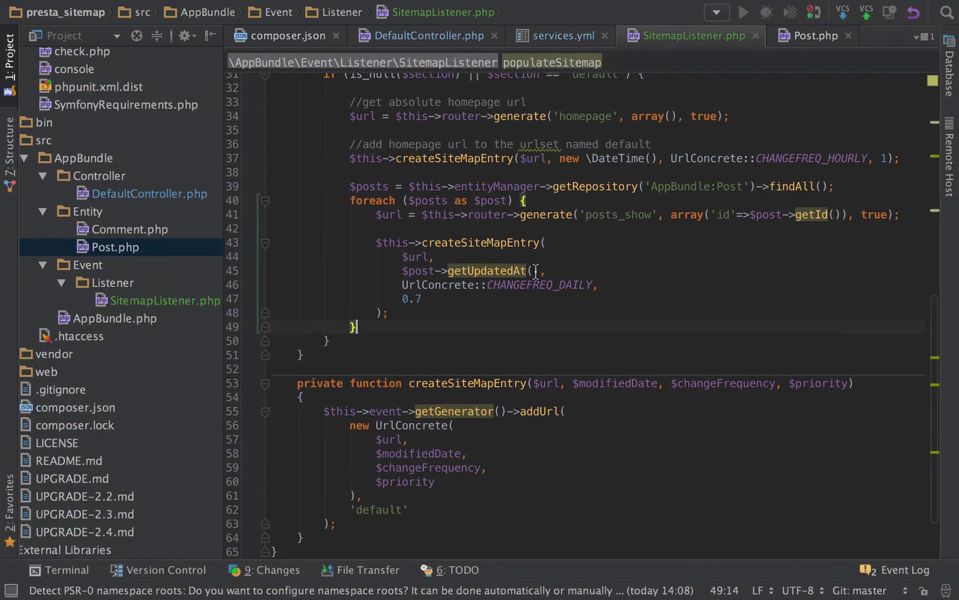
scroll(535, 271, down, 1)
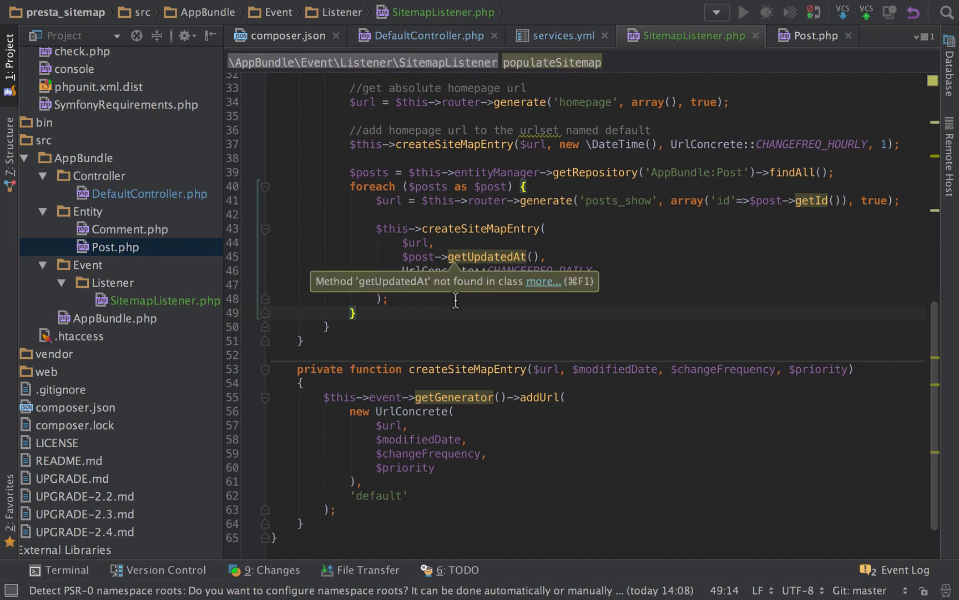
Step: Below the entry call, start $comments = entityManager->getRepository('AppBundle:Comment')->findBy(...)
click(418, 298)
key(Return)
key(Return)
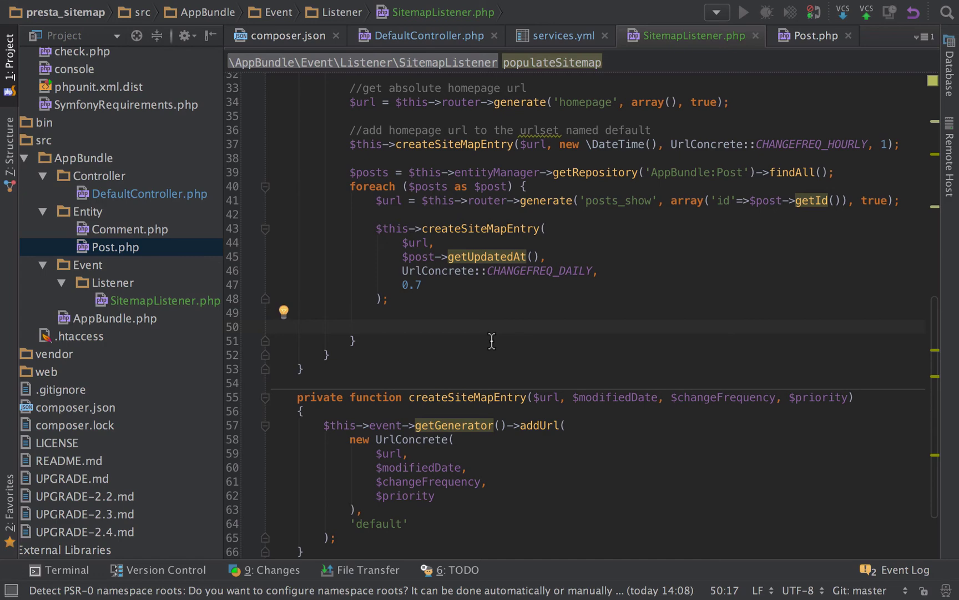
text($comments = )
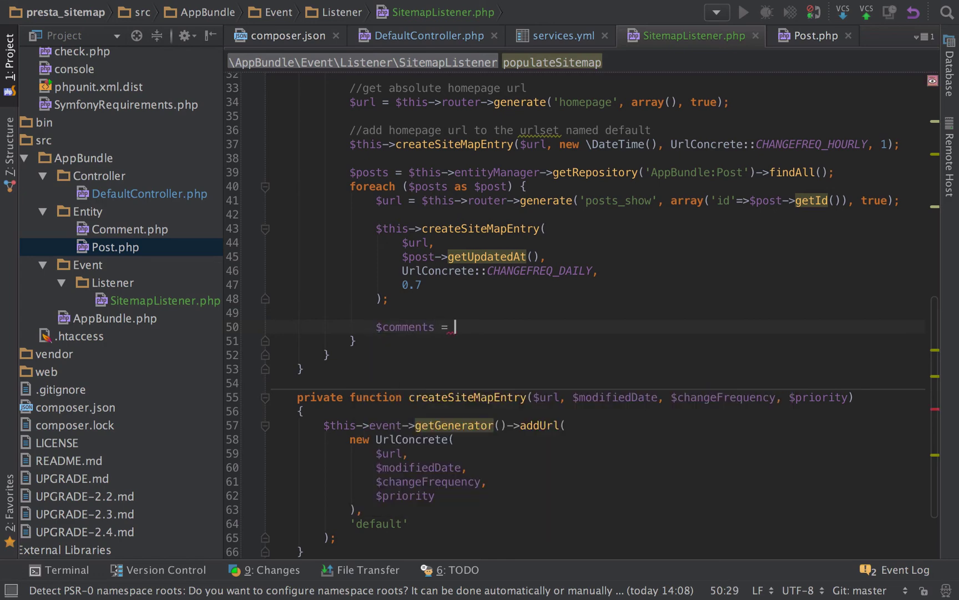
text($this->ent)
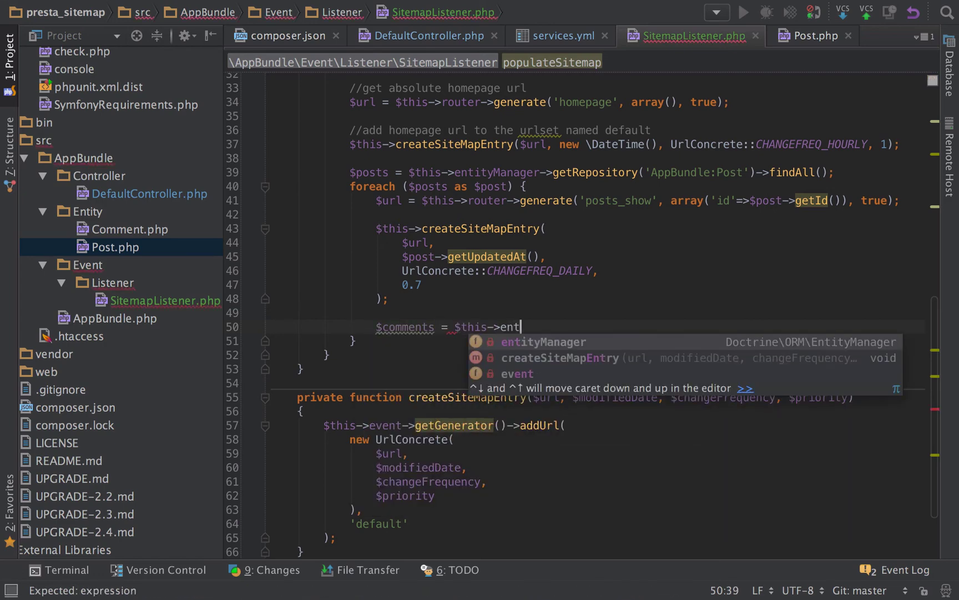
key(Return)
text(->get)
key(Return)
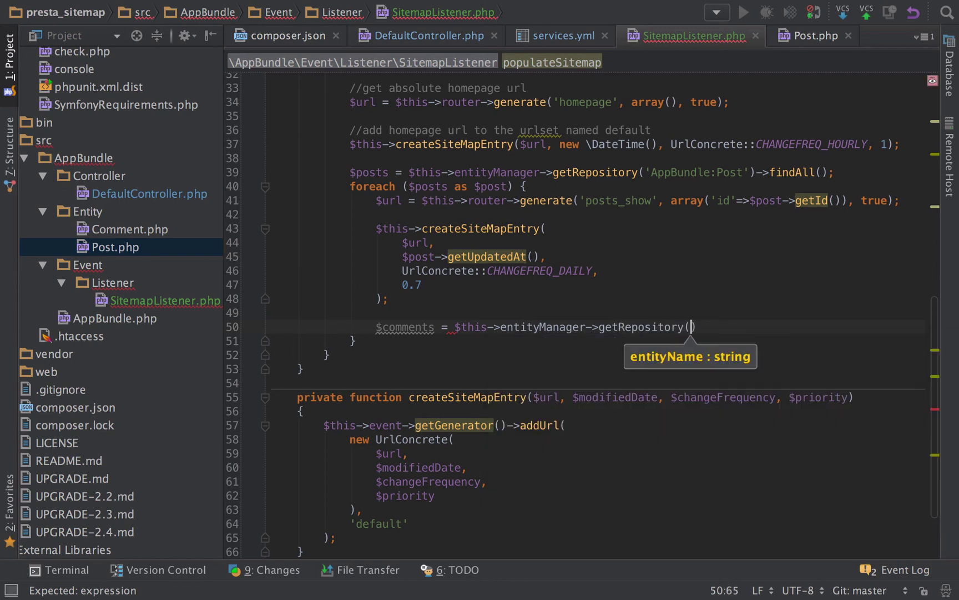
text('AppBundle)
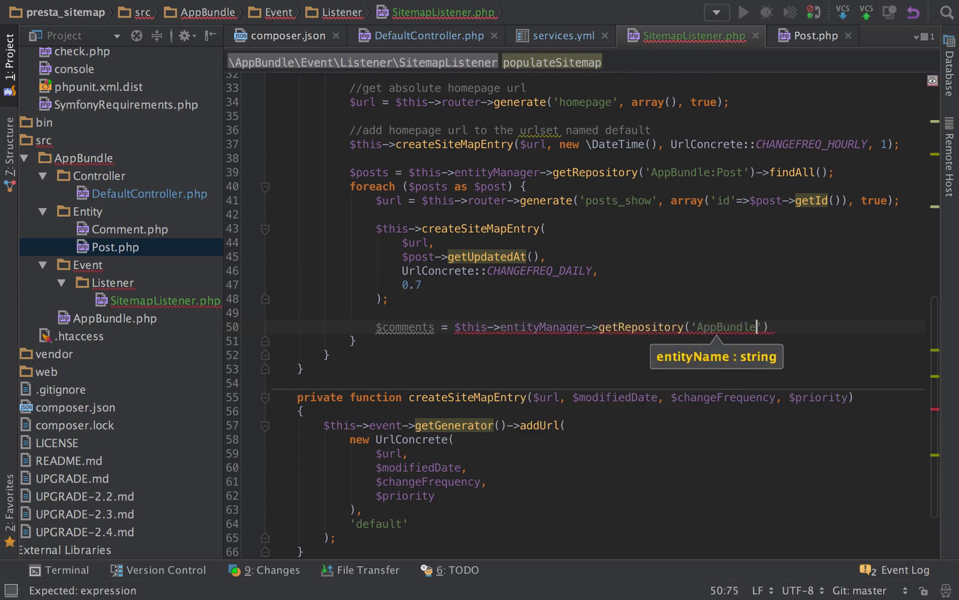
text(:Comment'))
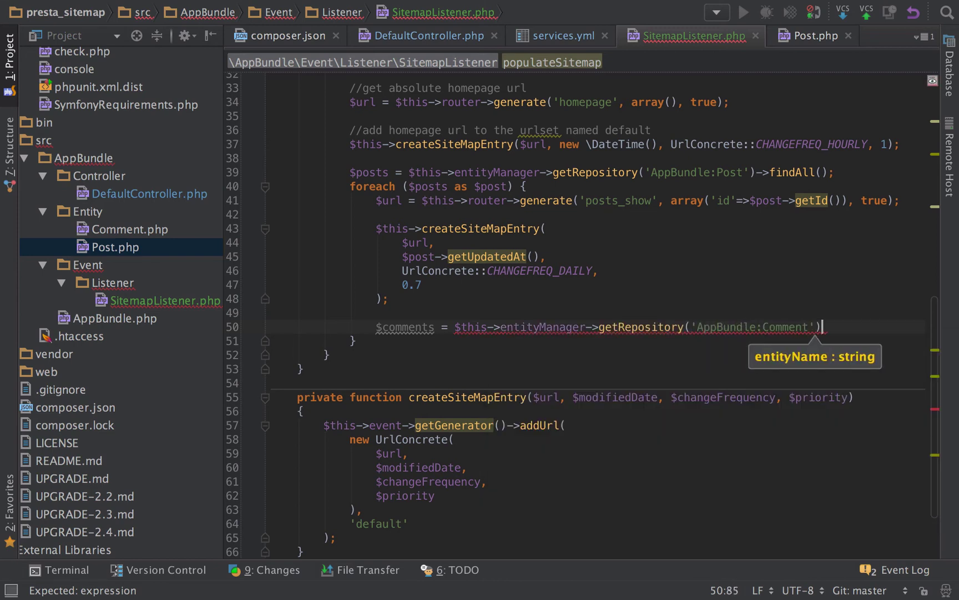
text(->)
key(Escape)
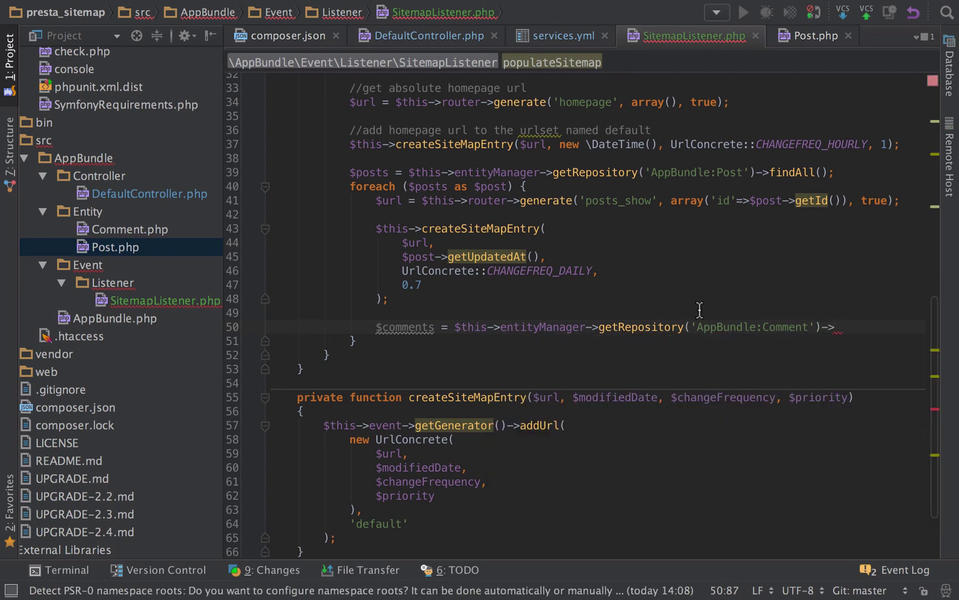
text(find)
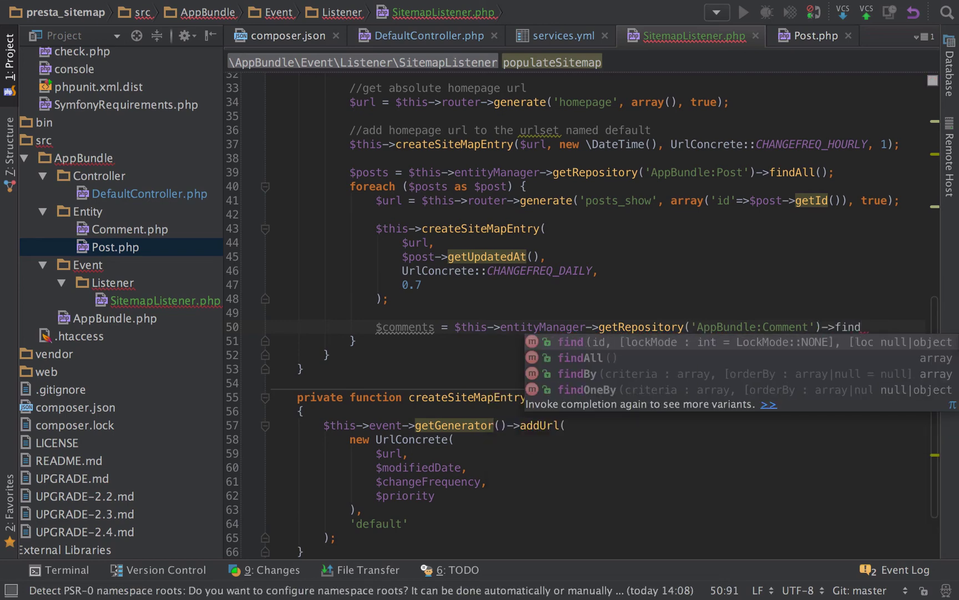
key(Down)
key(Down)
key(Return)
text(array)
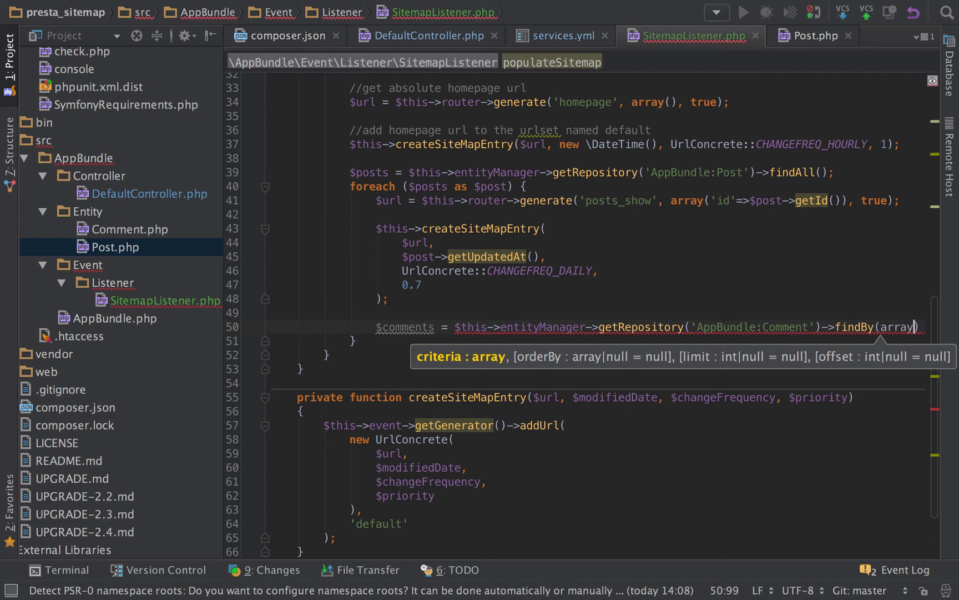
text(()
Step: Write the findBy criteria array('post' => $post->getId()), checking the comment rows in the database
key(Return)
key(Down)
text(;)
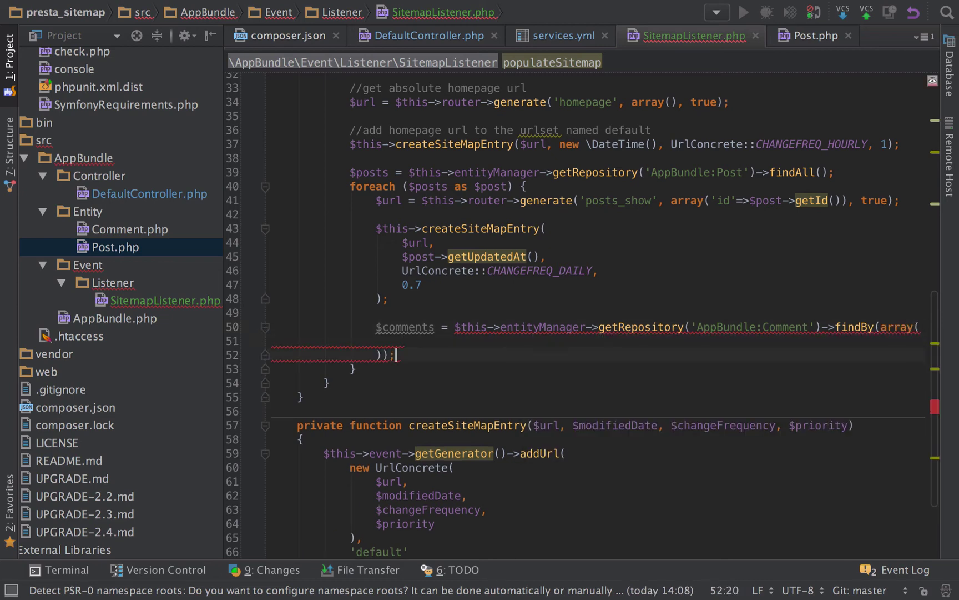
text('post')
text(UrlConcrete::)
key(BackSpace)
key(BackSpace)
key(ctrl+BackSpace)
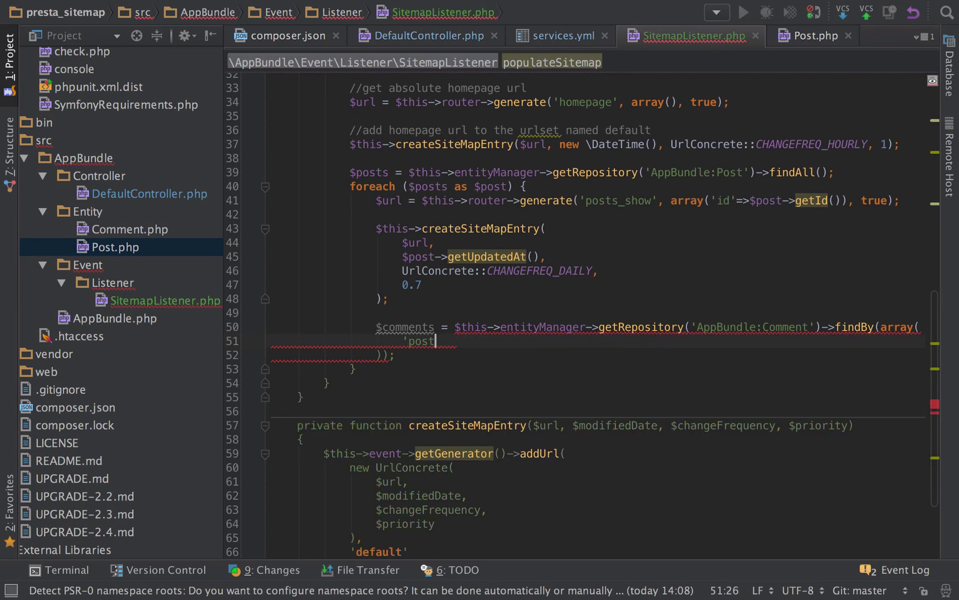
text(=> )
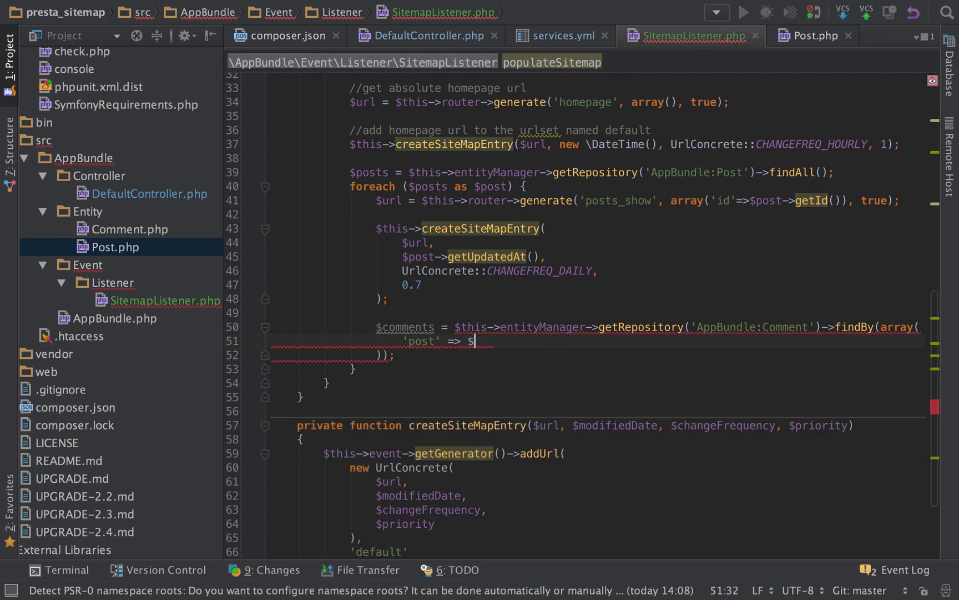
text($post->g)
text(etId(),)
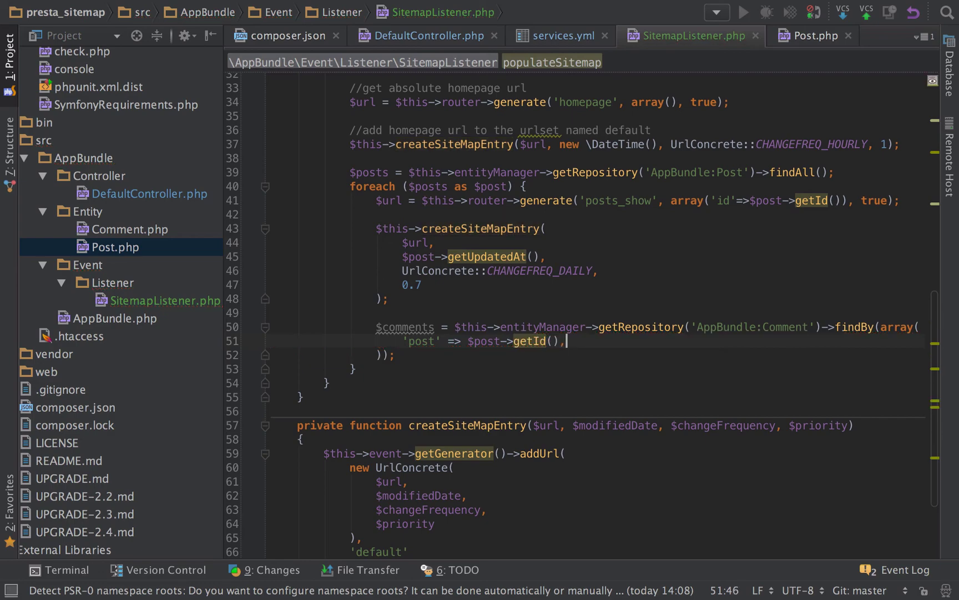
key(ctrl+Right)
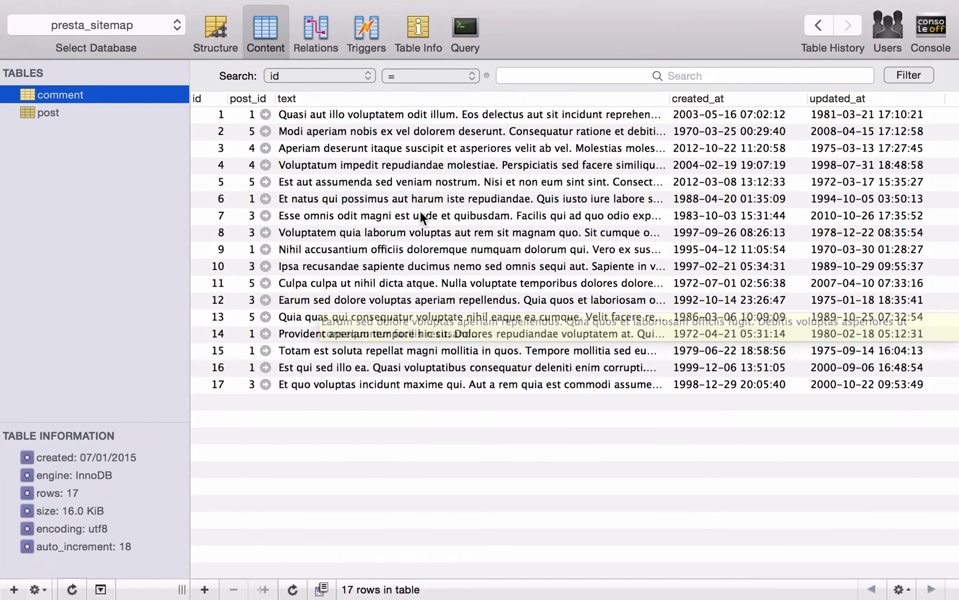
key(ctrl+Left)
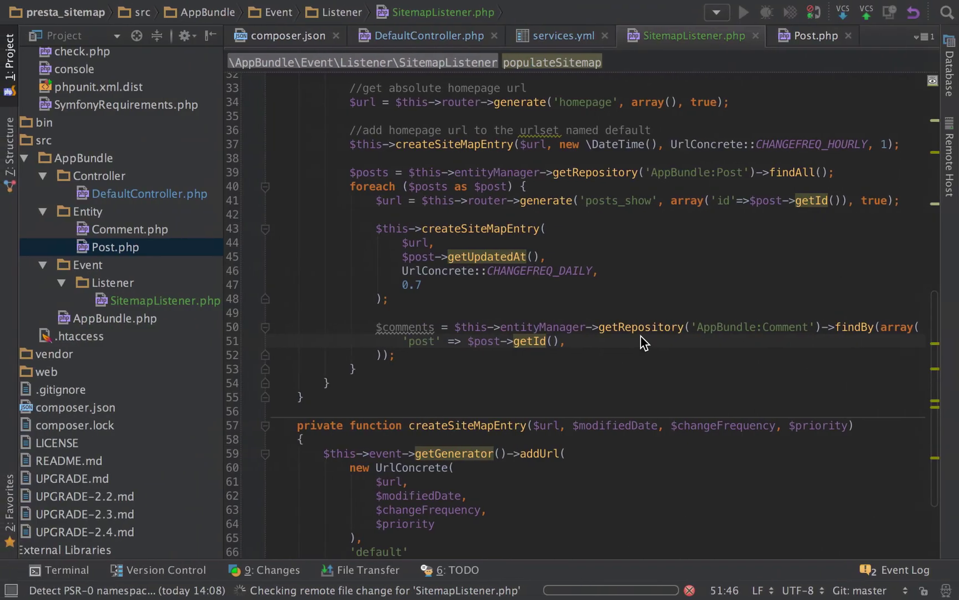
Step: Add a foreach loop over $comments below the comments query
click(457, 351)
key(Return)
key(Return)
text(fo)
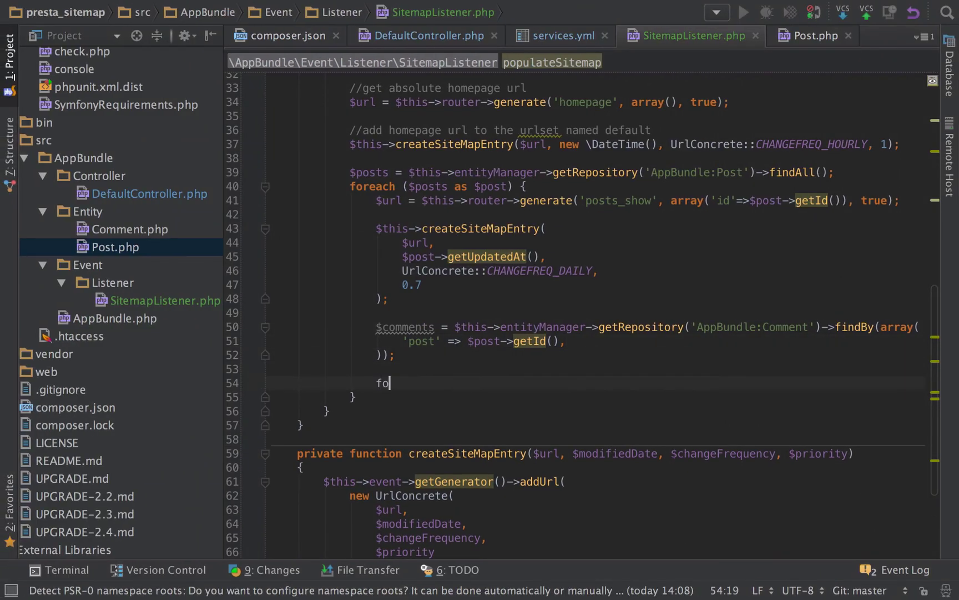
text(re)
key(Tab)
text($co)
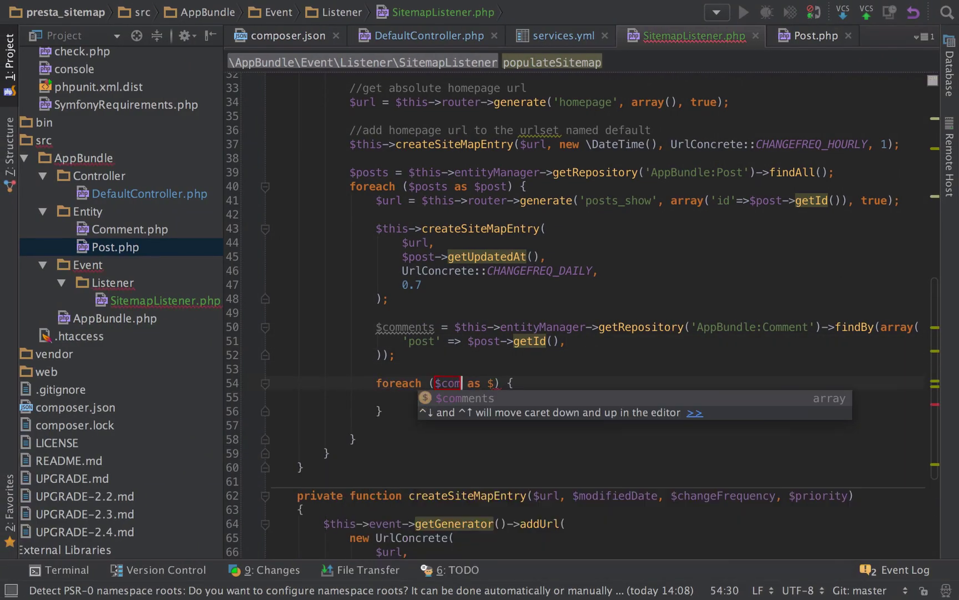
key(Return)
text($url = $this->router->generate('');)
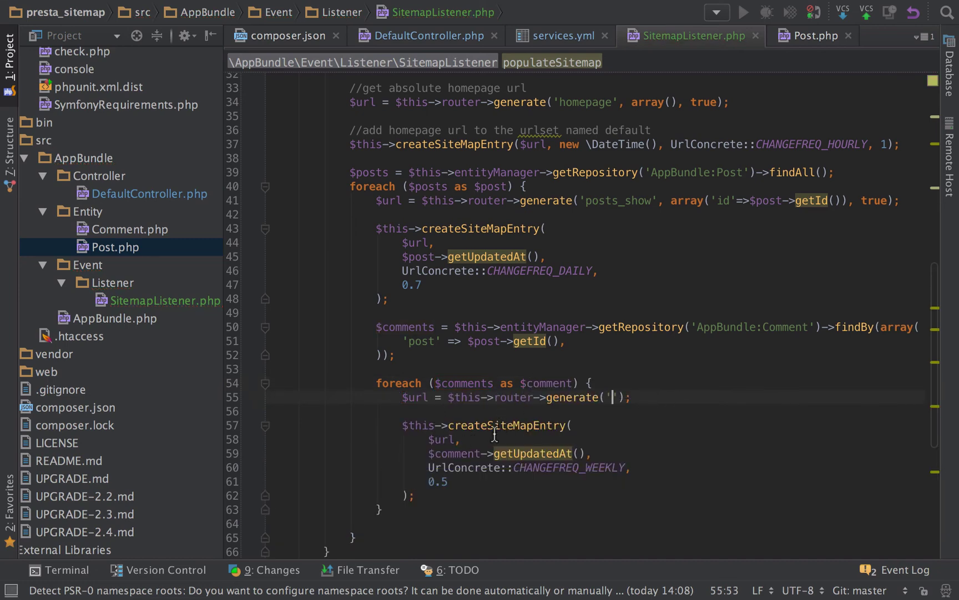
Step: Generate each comment URL with the 'posts_comments_show' route name copied from the route list
key(super+Tab)
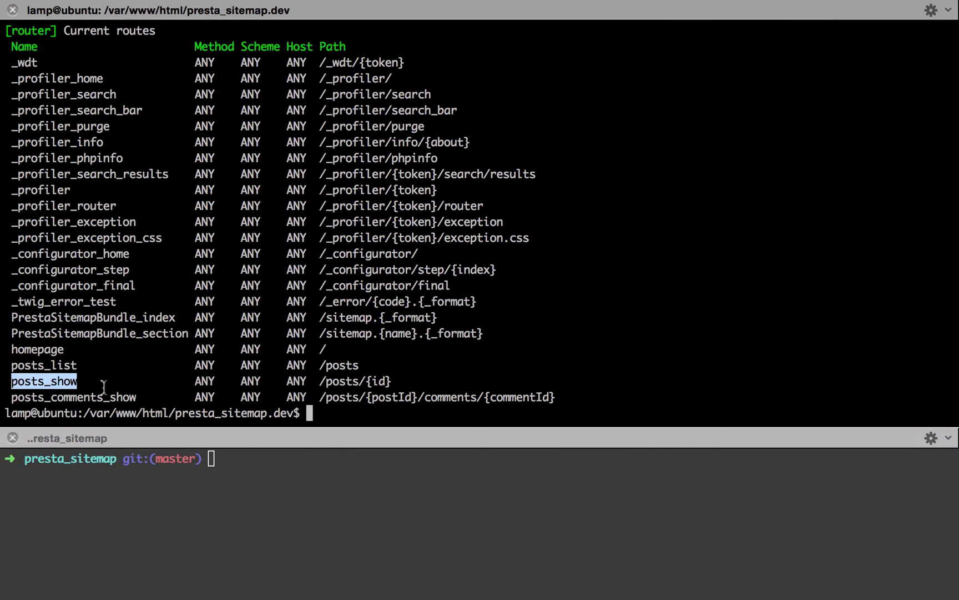
double_click(70, 398)
key(super+Tab)
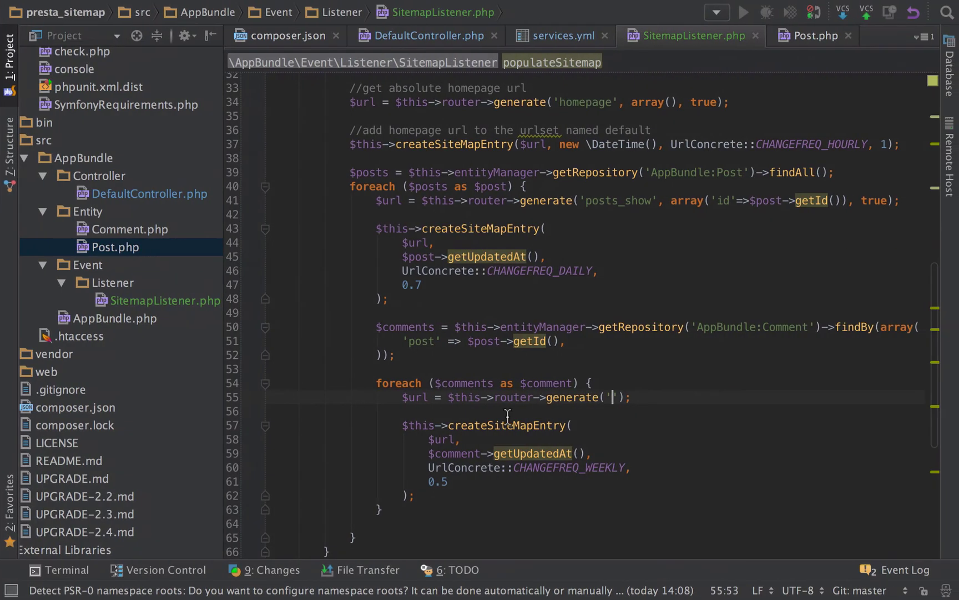
text(posts_comments_show)
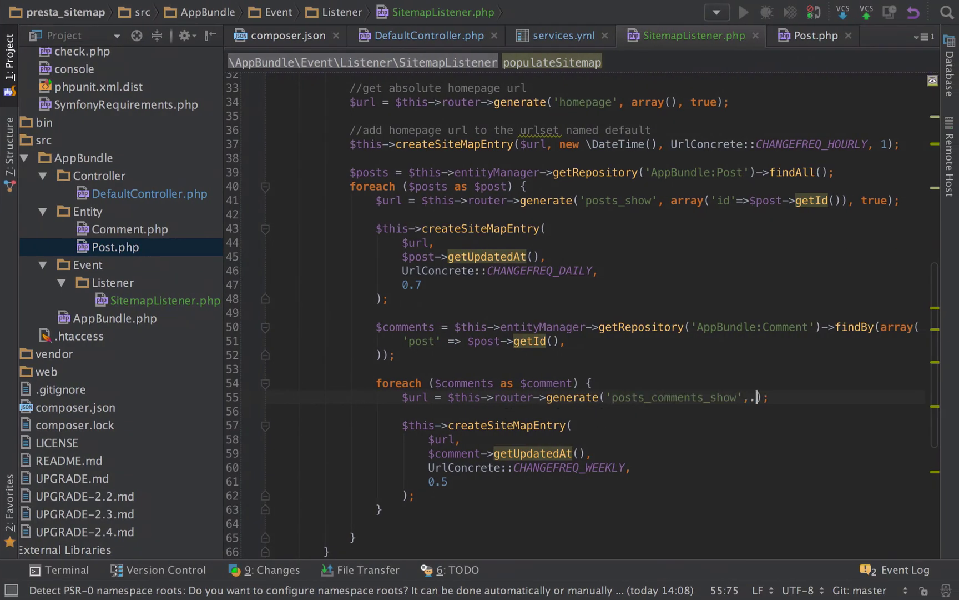
text(array()
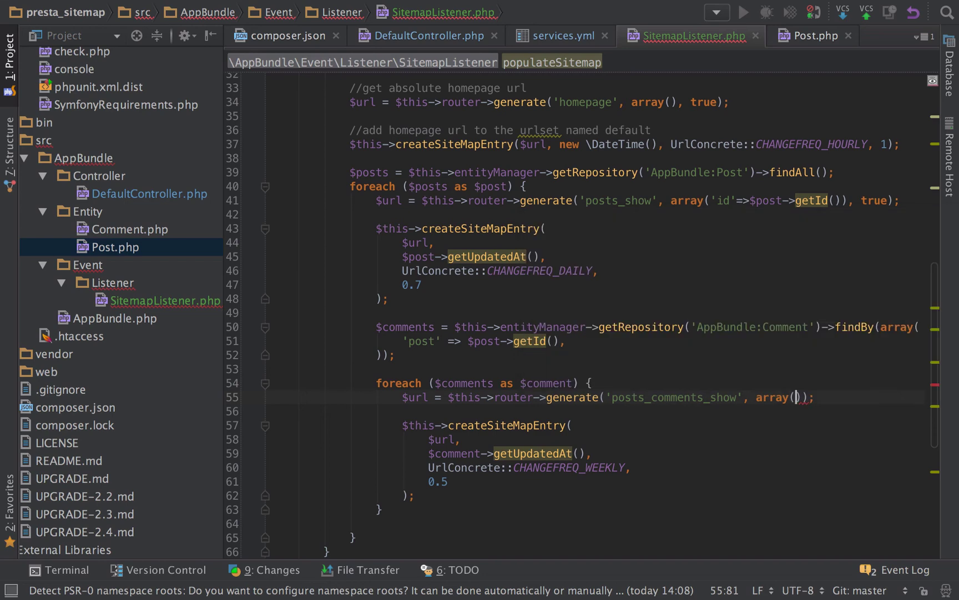
key(Return)
text(')
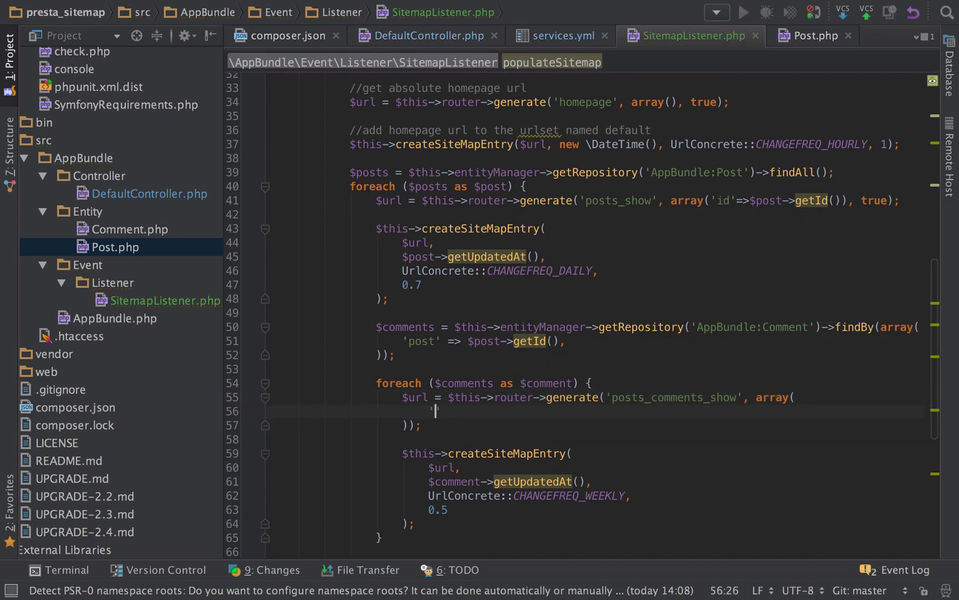
Step: Pass the postId and commentId route parameters from the post and comment IDs
key(super+Tab)
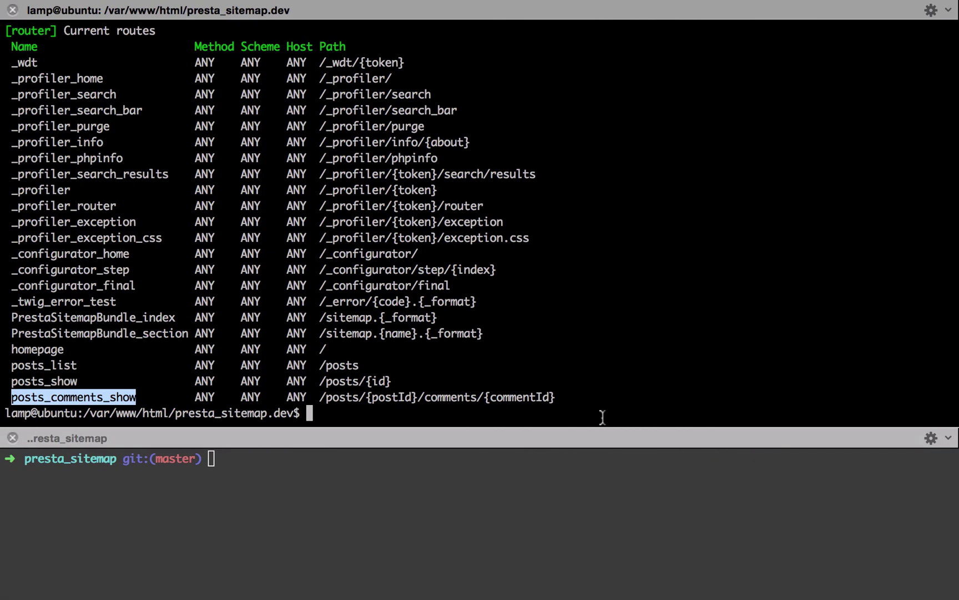
key(super+Tab)
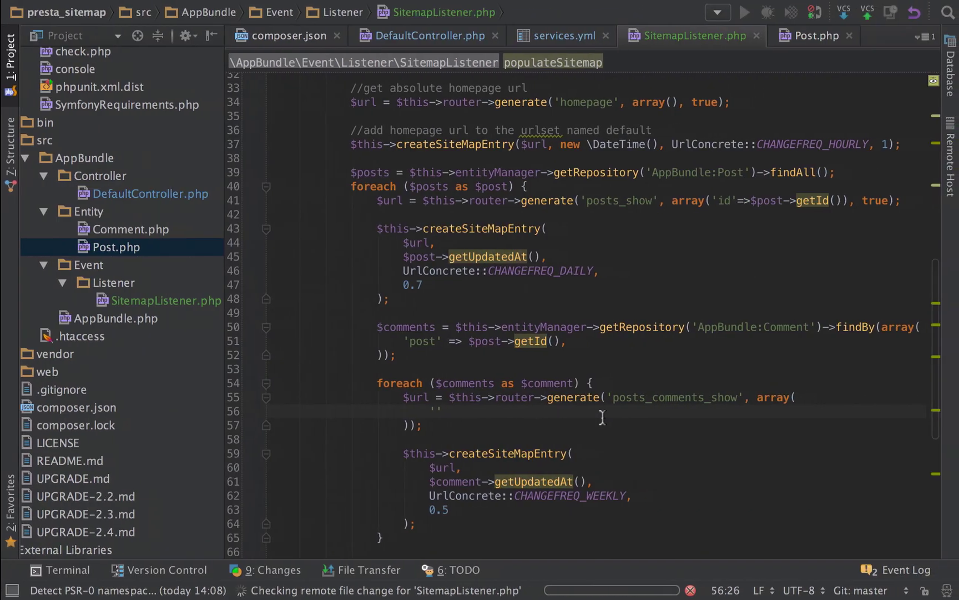
text('postId)
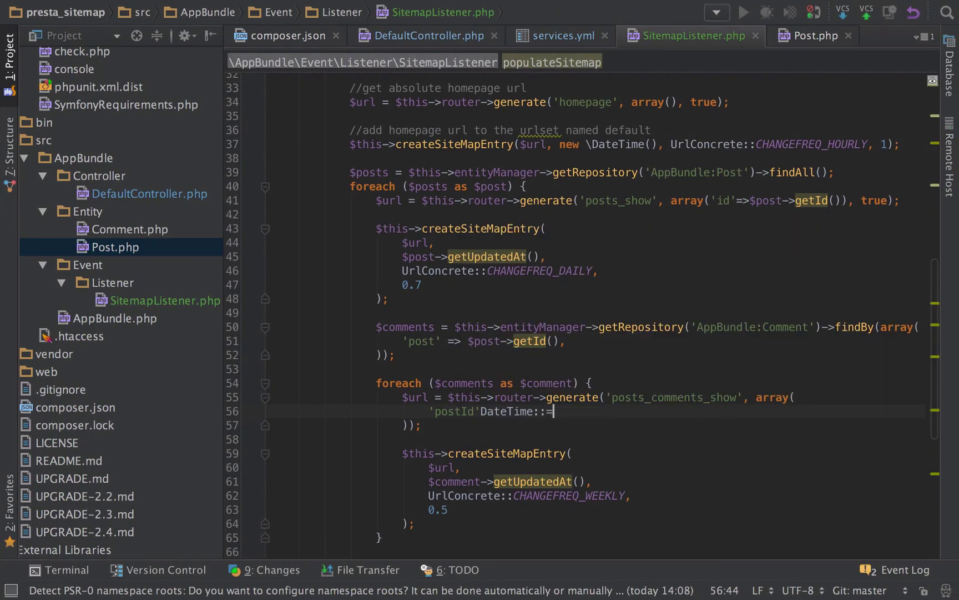
key(BackSpace)
key(BackSpace)
text(')
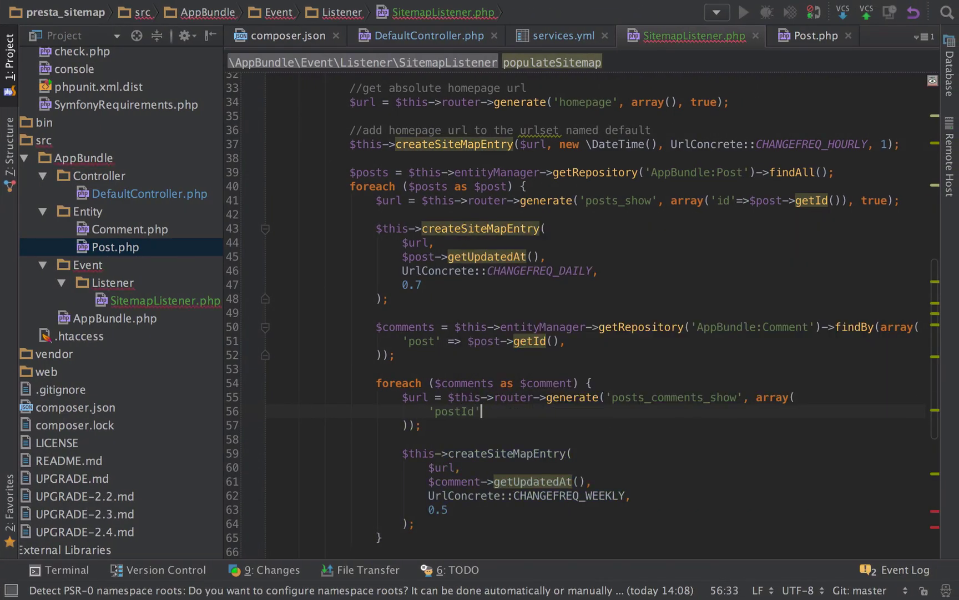
text( => $post->getId)
text((),)
key(Return)
text(')
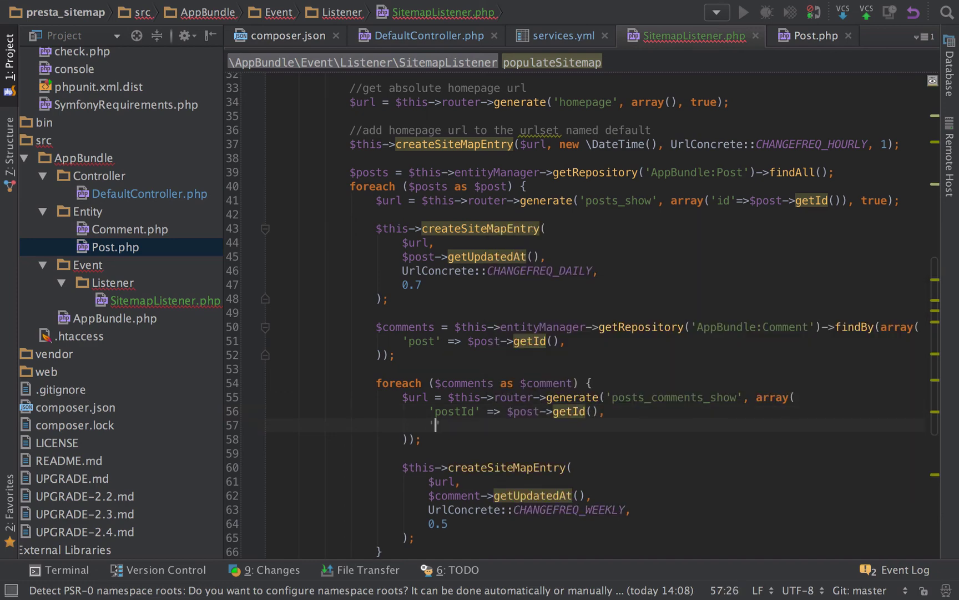
text(commentId'=)
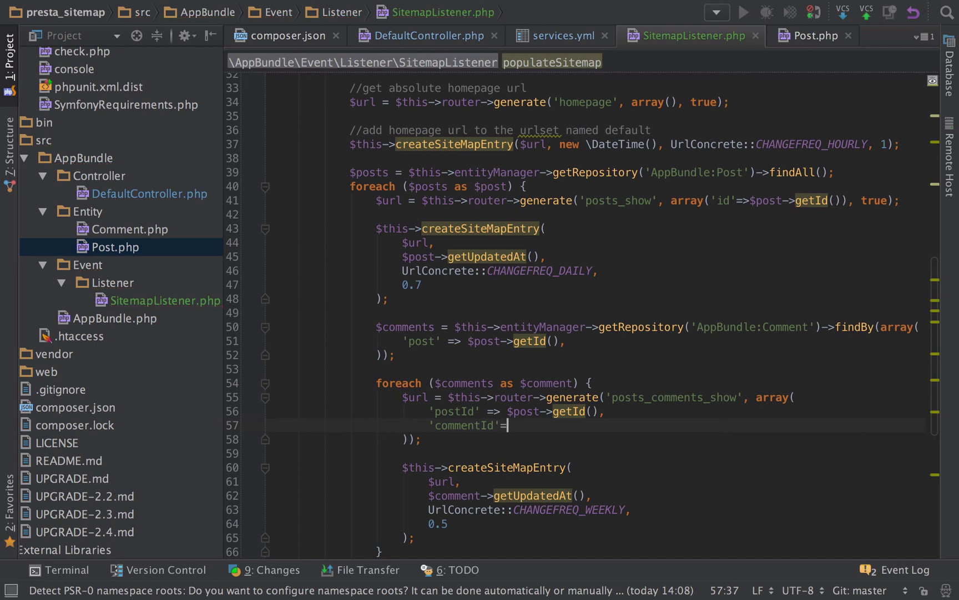
text(>$comment-)
text(>getId())
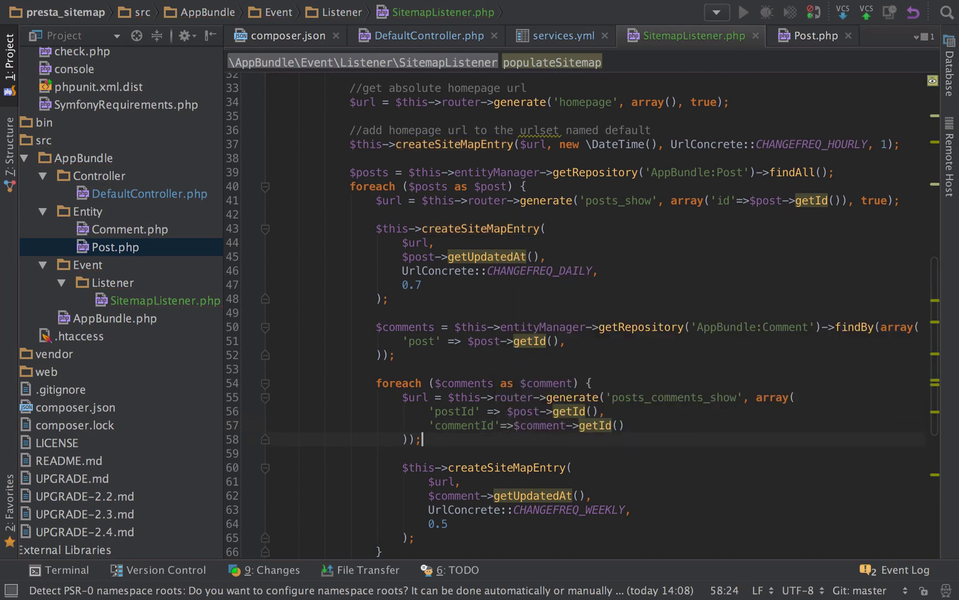
key(Down)
text(, true)
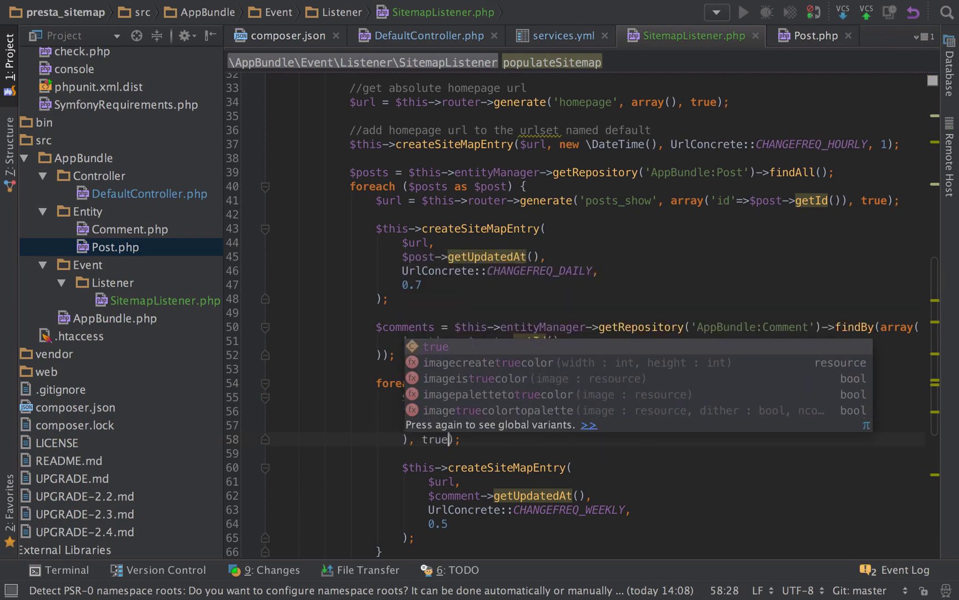
click(597, 299)
Step: Reload sitemap.default.xml in Chrome to show comment URLs like /posts/1/comments/1 under each post
key(ctrl+Right)
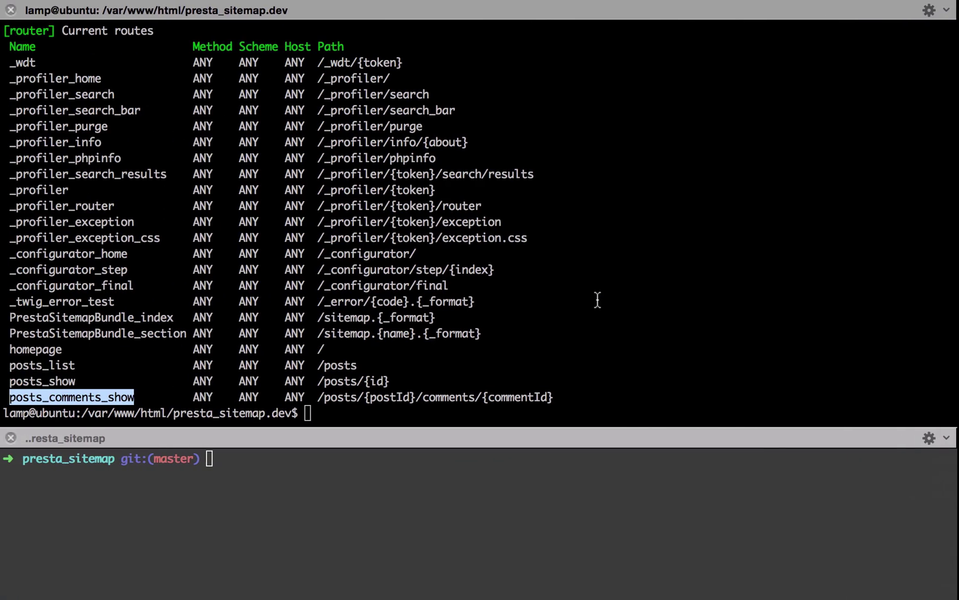
key(ctrl+Right)
click(419, 47)
key(Return)
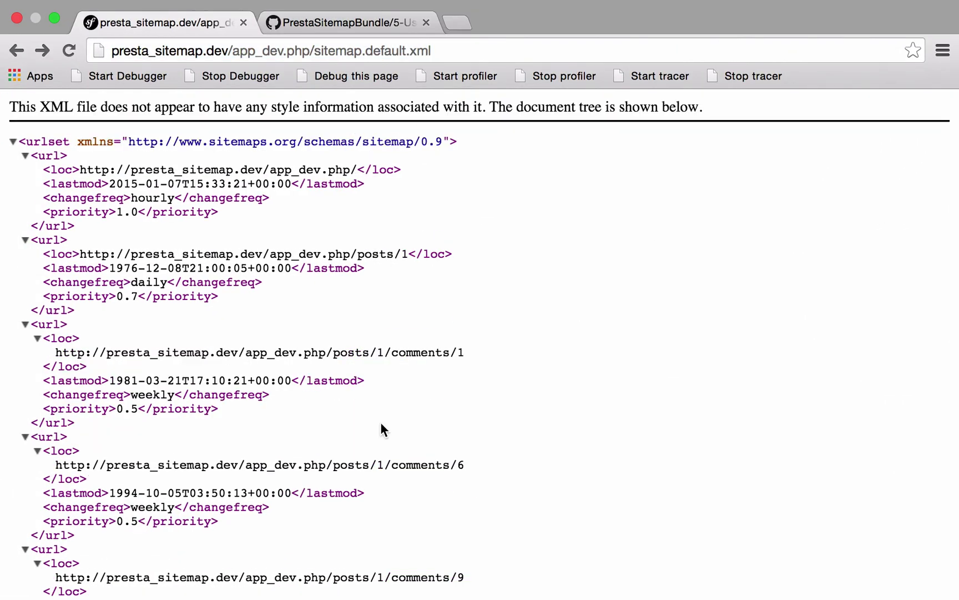
scroll(380, 422, down, 5)
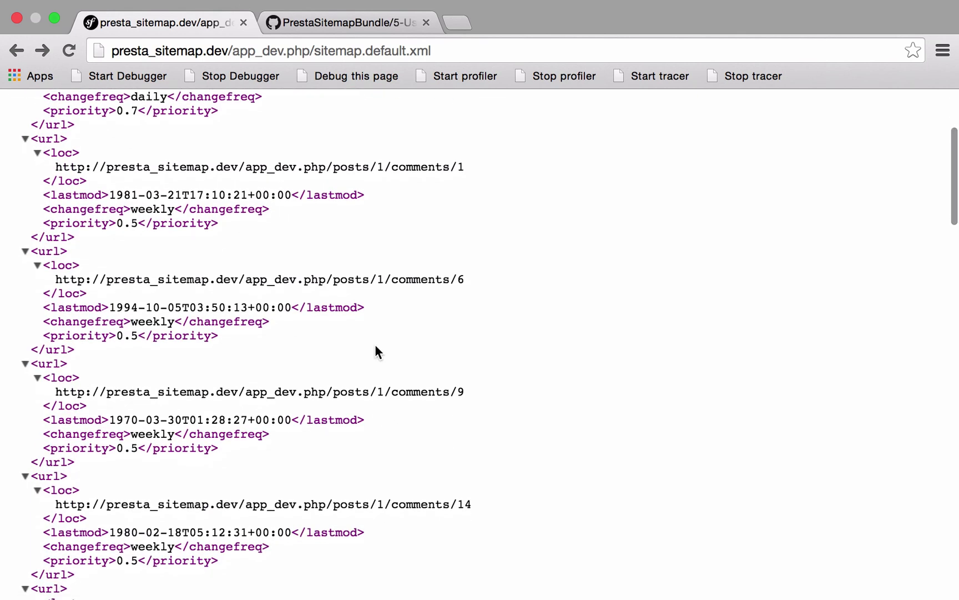
scroll(360, 193, up, 5)
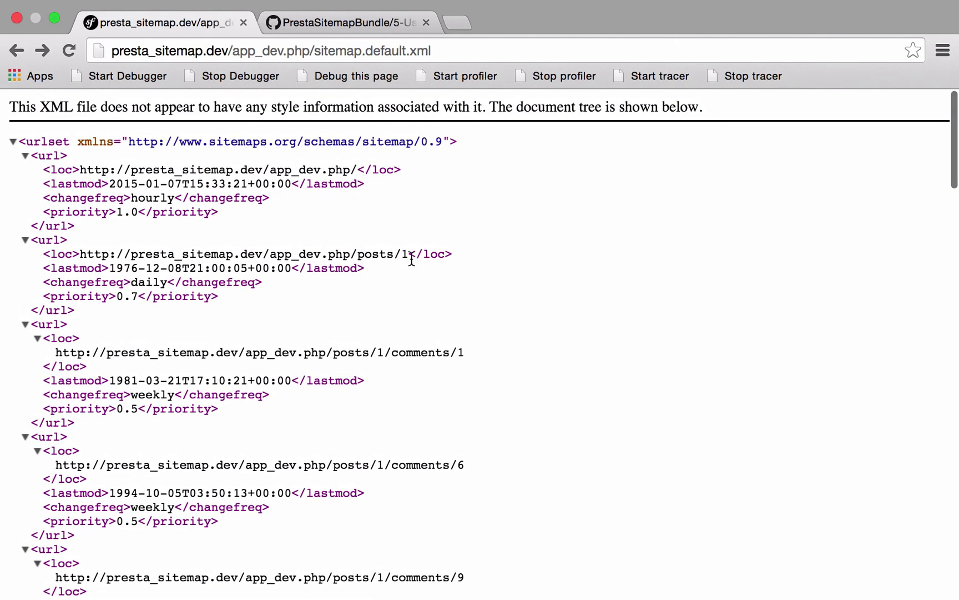
scroll(398, 360, down, 5)
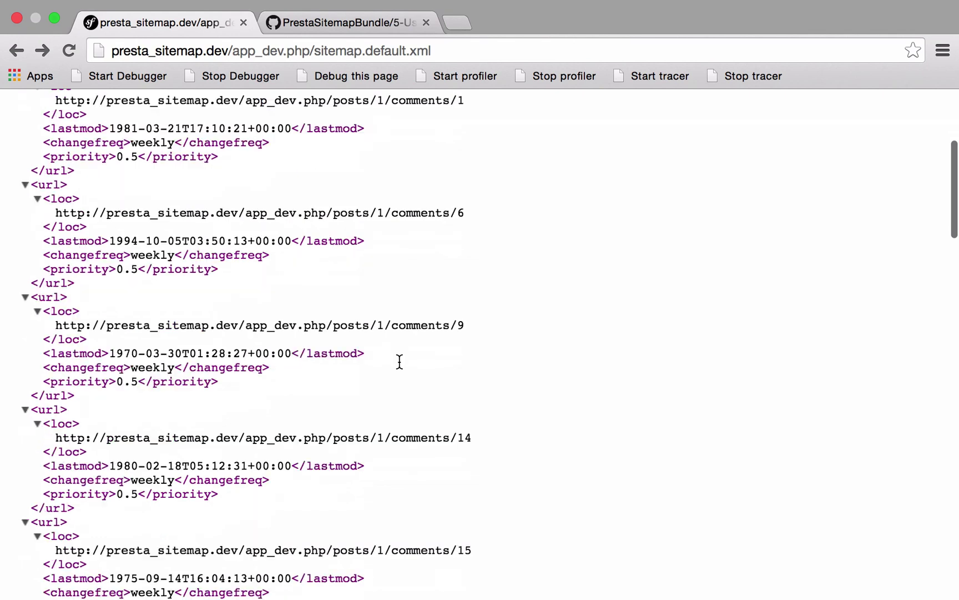
scroll(400, 363, down, 3)
scroll(401, 364, down, 5)
scroll(400, 371, down, 1)
scroll(422, 431, down, 2)
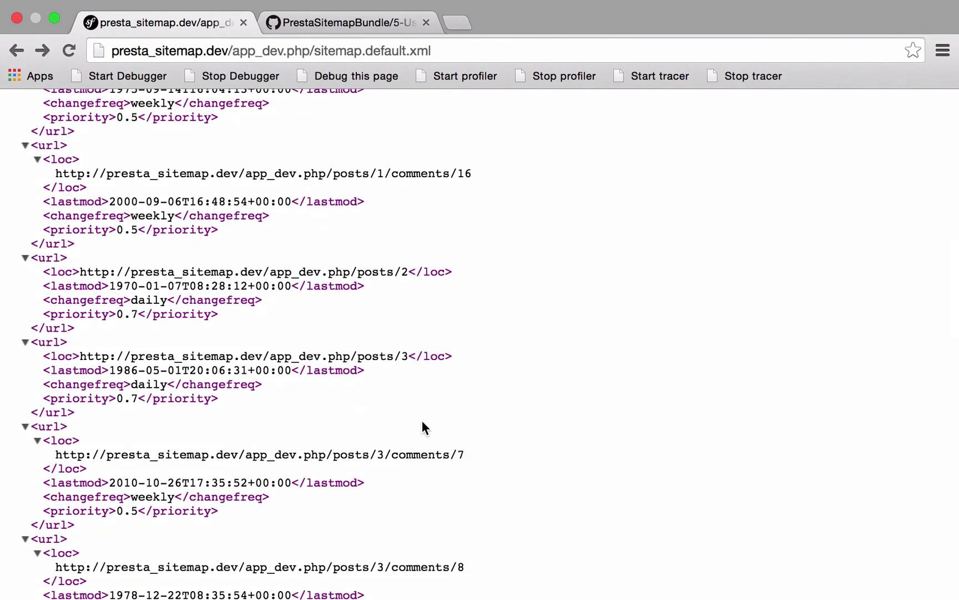
scroll(451, 447, down, 5)
scroll(452, 446, down, 3)
scroll(452, 447, down, 5)
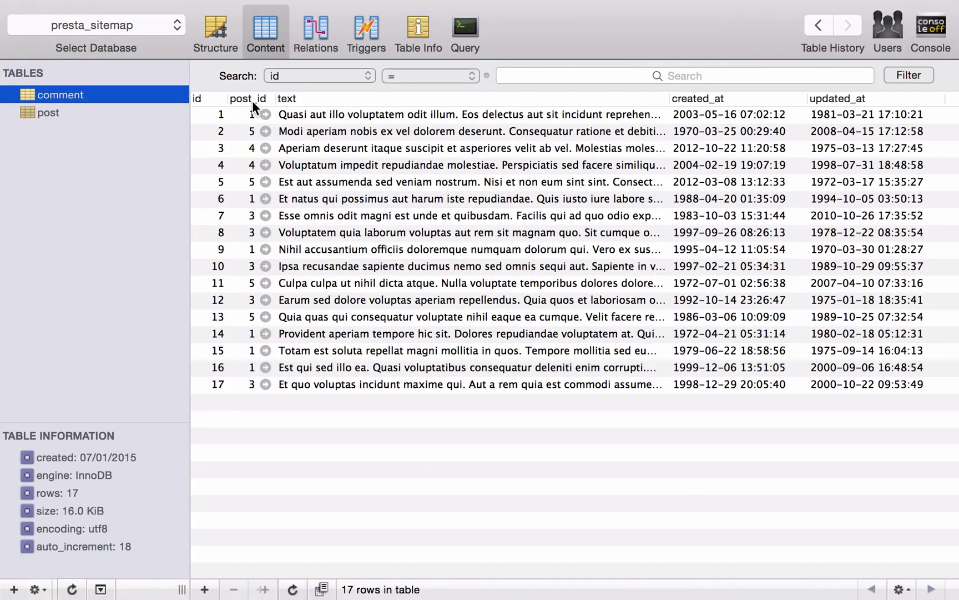
Step: Sort the comment table rows by post_id in Sequel Pro's Content view
click(249, 99)
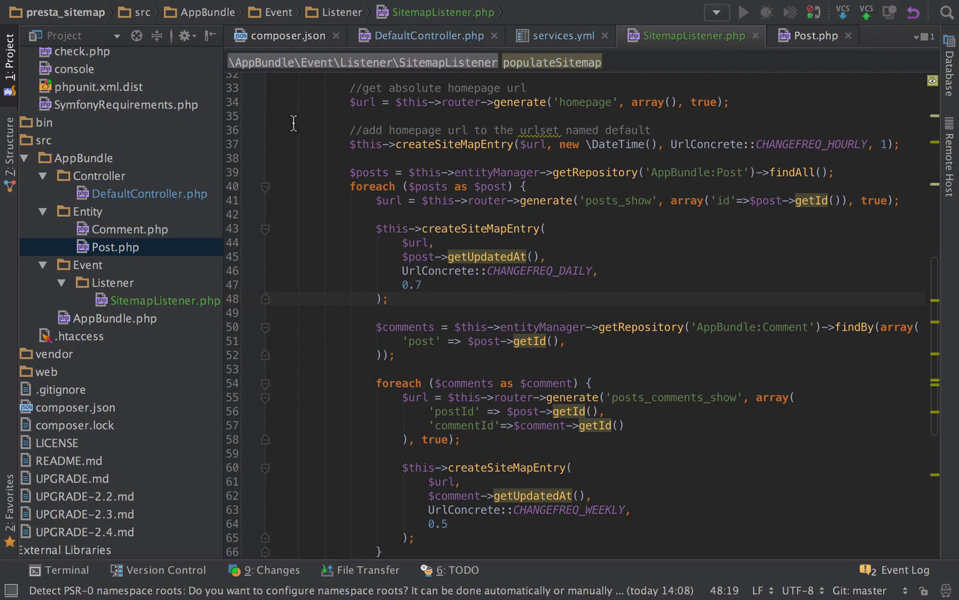
Step: Hide the Project tool window so SitemapListener.php's populateSitemap code fills the editor
click(211, 42)
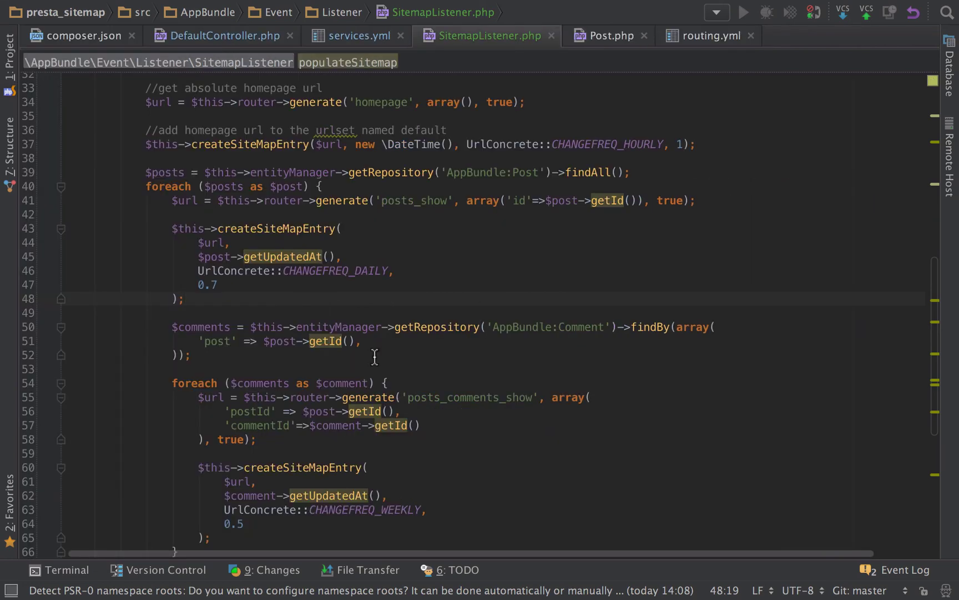
scroll(375, 357, down, 2)
scroll(374, 357, down, 1)
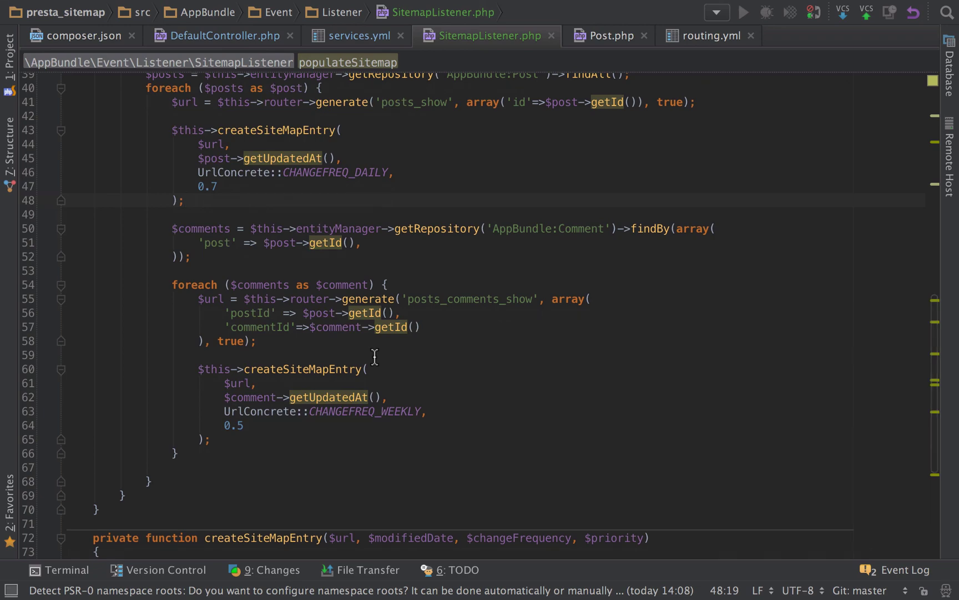
scroll(375, 356, up, 3)
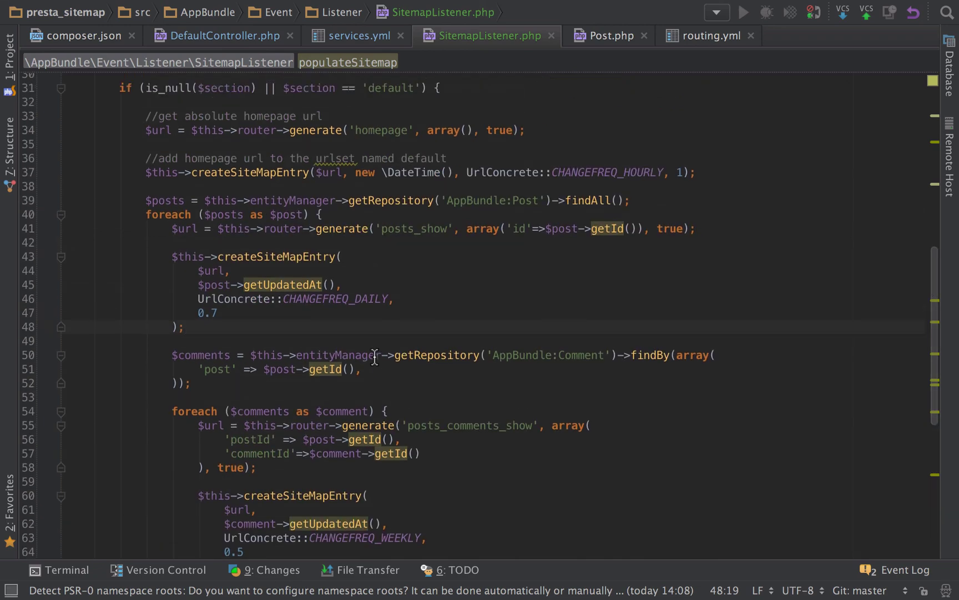
scroll(375, 357, down, 1)
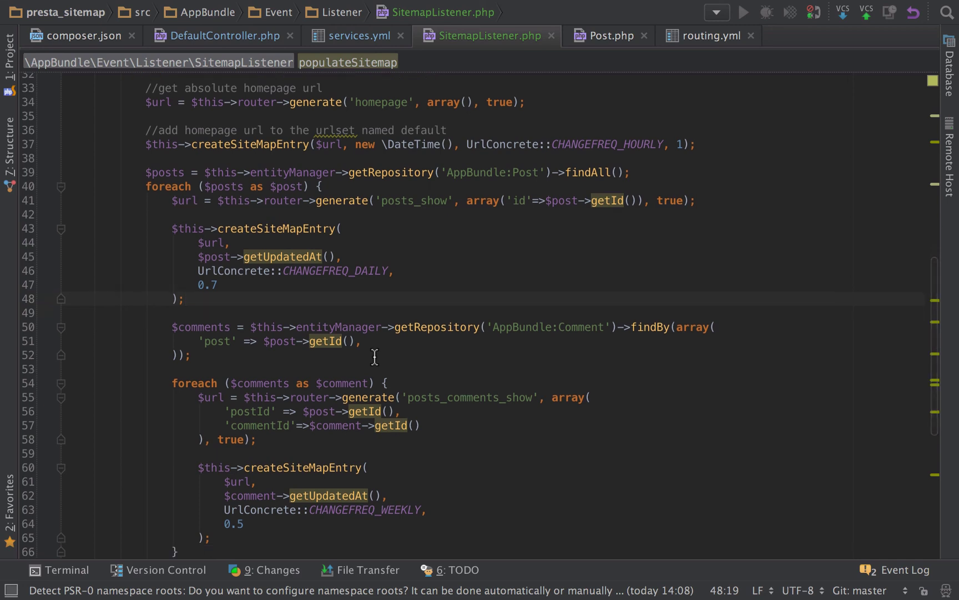